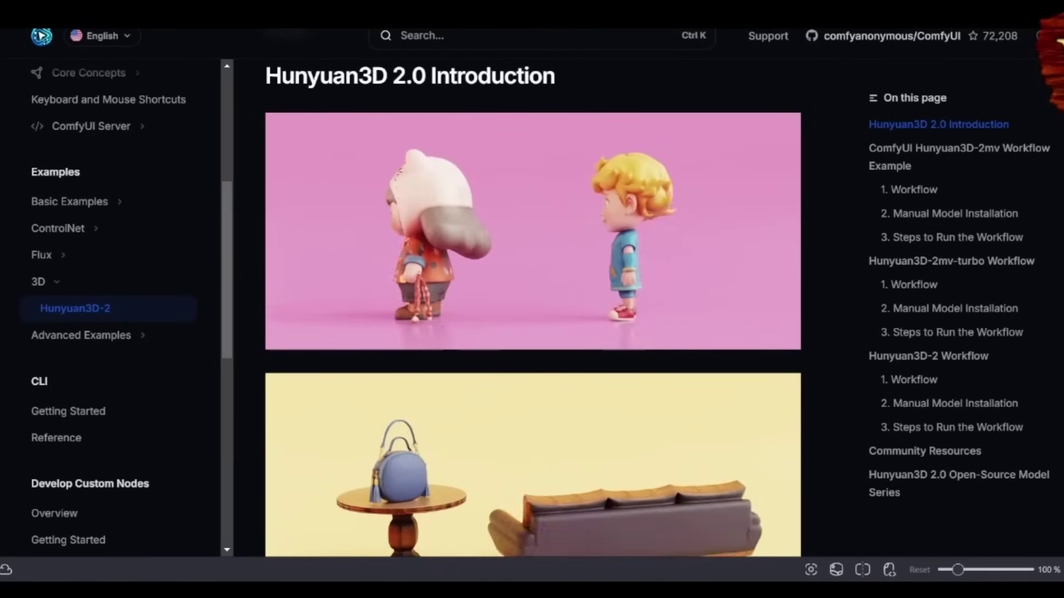
- Read the Hunyuan3D 2.0 introduction, highlighting the Geometry Generation Model (Hunyuan3D-DiT) and Texture Generation Model (Hunyuan3D-Paint) entries
scroll(532, 332, "down", 9)
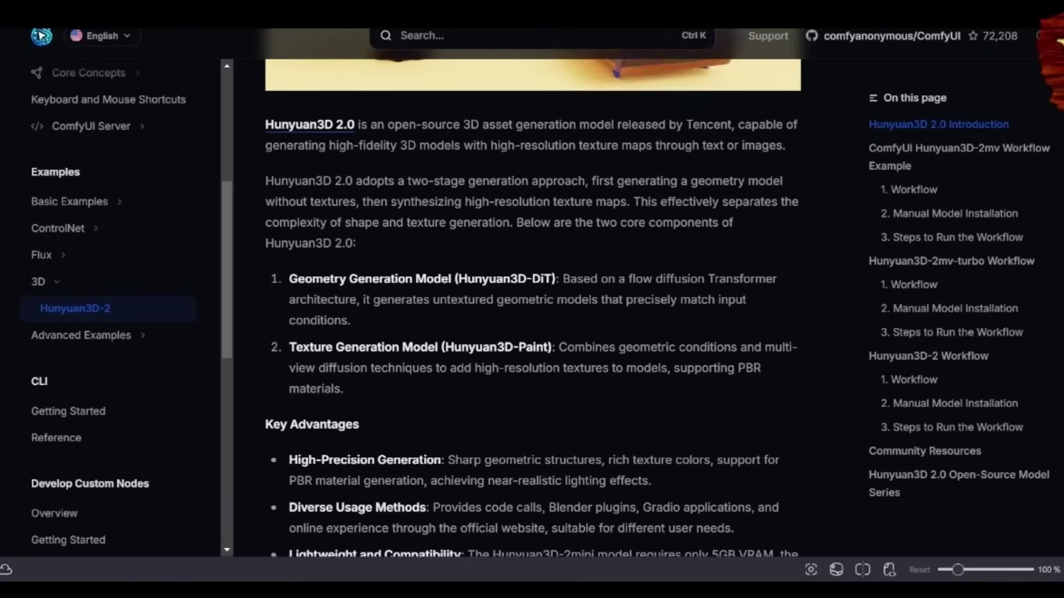
left_click_drag(397, 402, 258, 182)
left_click(258, 182)
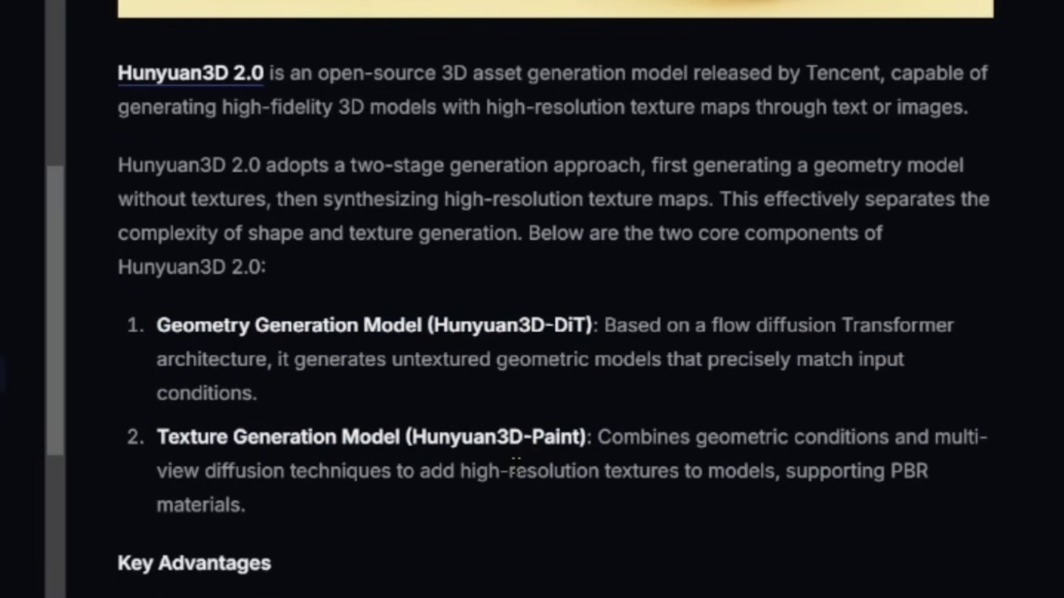
left_click_drag(157, 326, 627, 327)
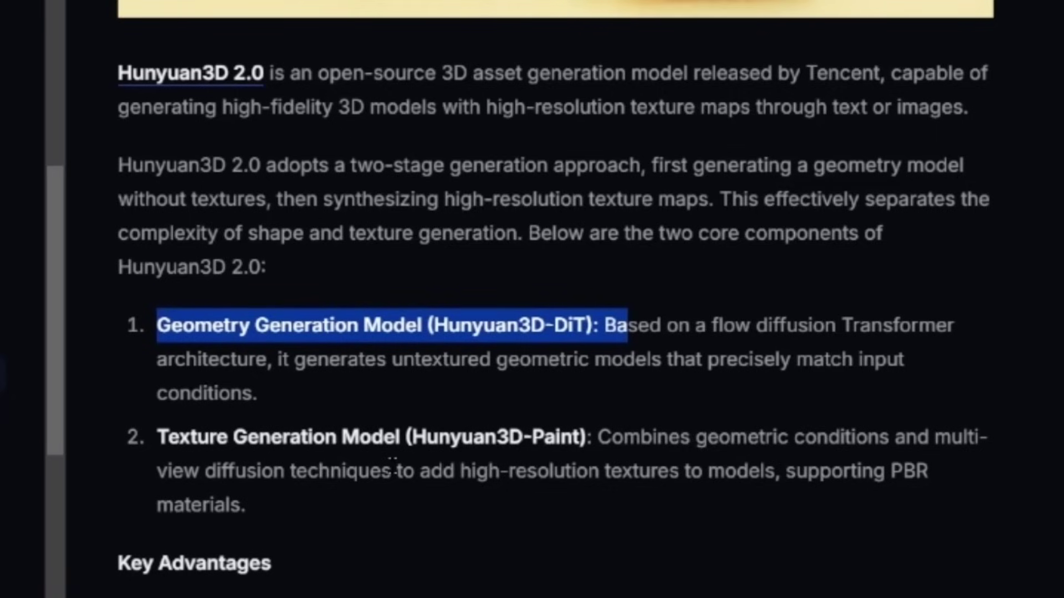
left_click_drag(156, 438, 580, 438)
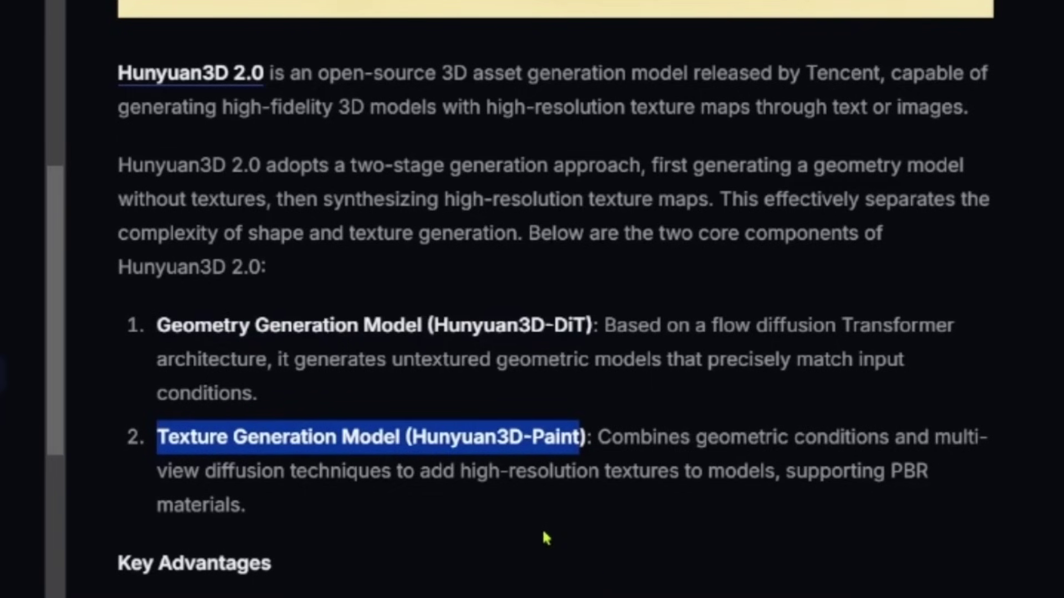
scroll(581, 532, "up", 10)
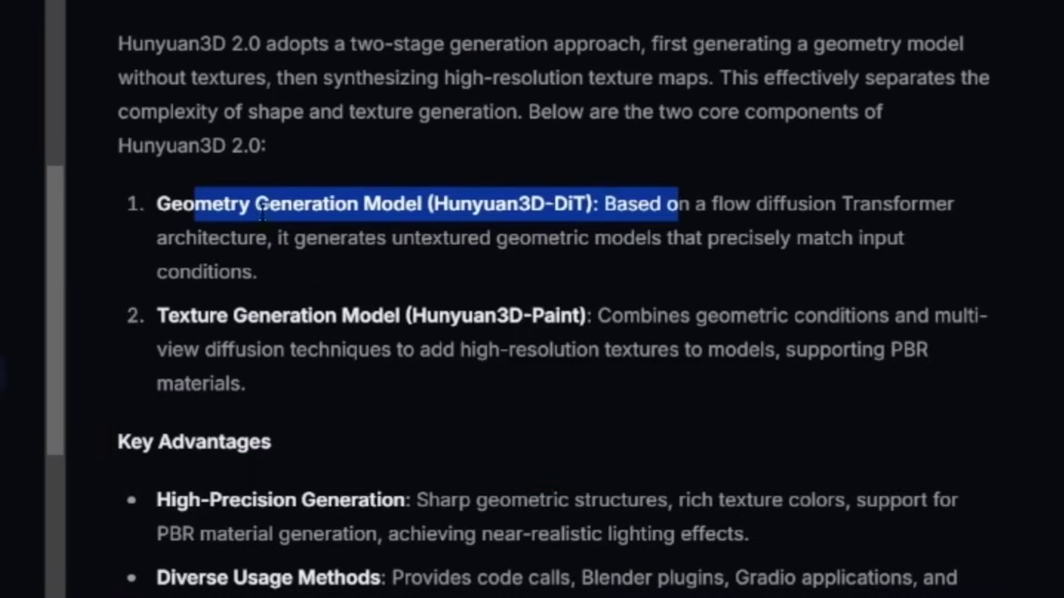
left_click_drag(368, 263, 179, 205)
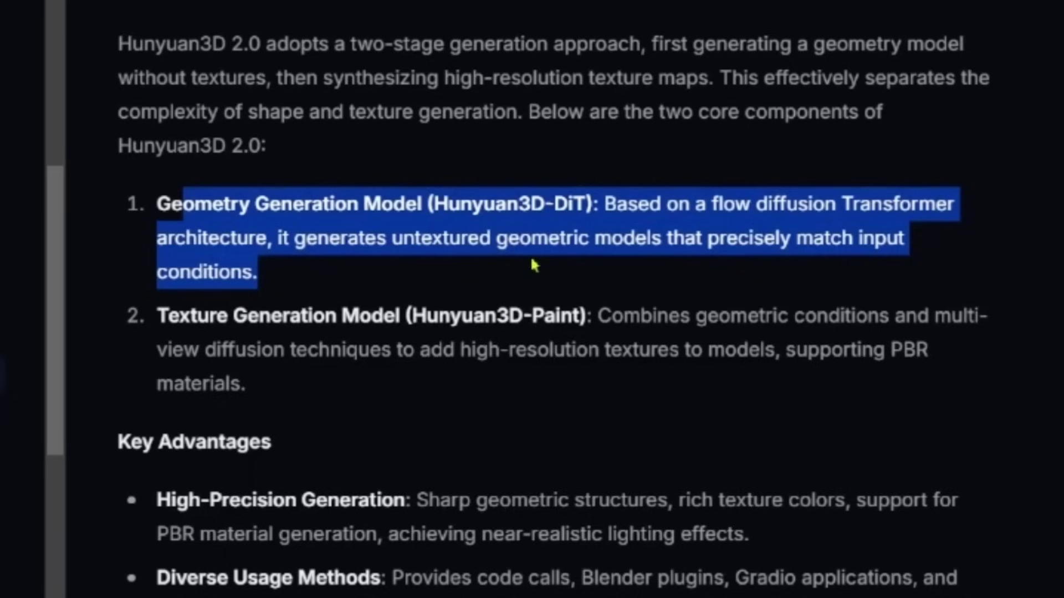
left_click(363, 238)
triple_click(256, 260)
scroll(244, 288, "down", 2)
left_click_drag(170, 195, 533, 195)
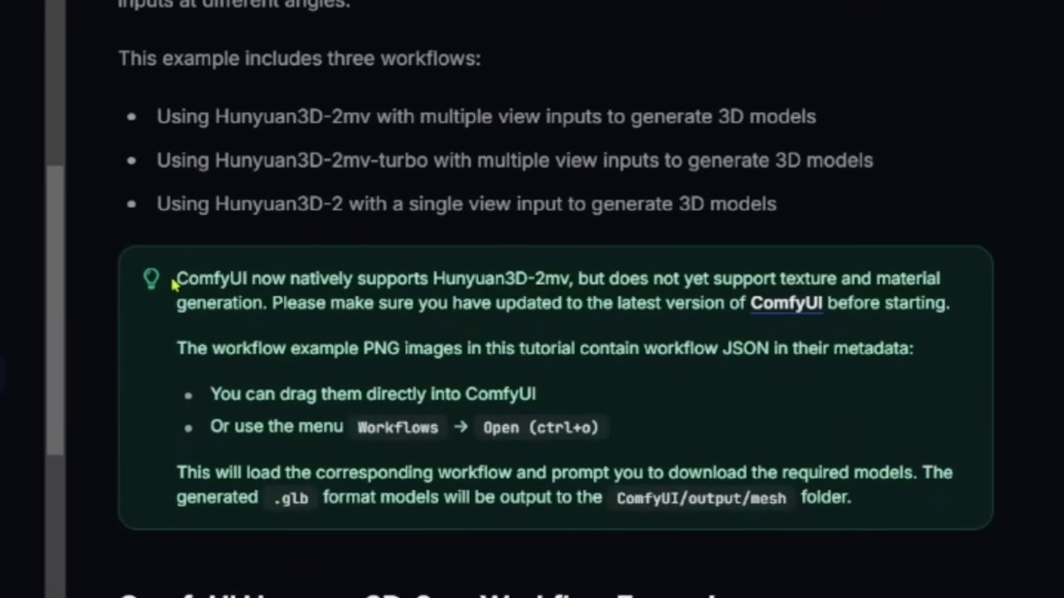
- Read the note on ComfyUI's native Hunyuan3D-2mv support, highlighting its statement about texture and material generation
left_click_drag(173, 280, 677, 377)
left_click(655, 400)
left_click_drag(467, 279, 578, 279)
left_click_drag(432, 277, 377, 279)
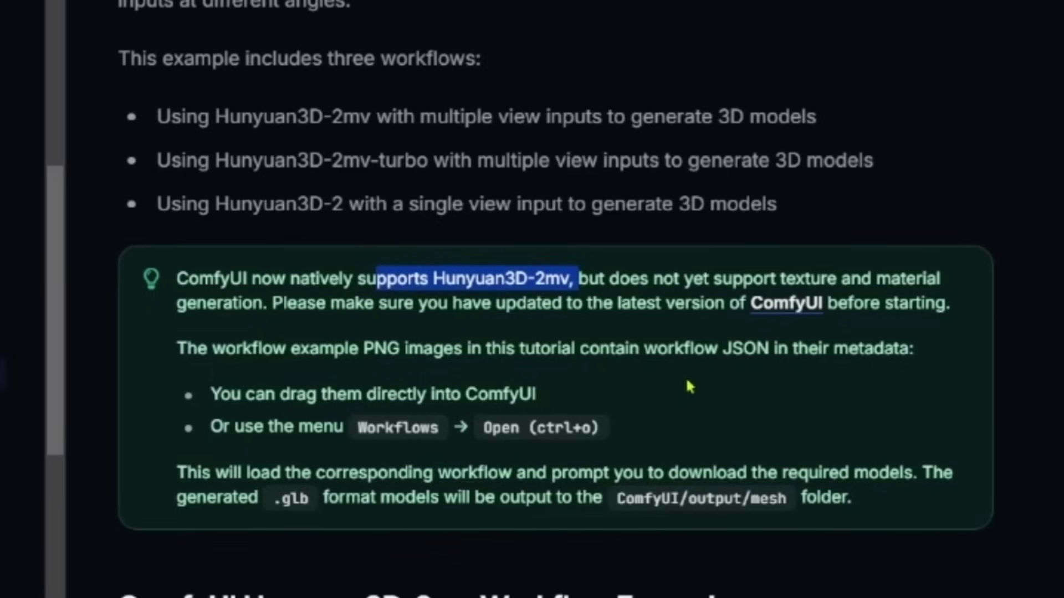
left_click(785, 393)
left_click_drag(654, 279, 946, 282)
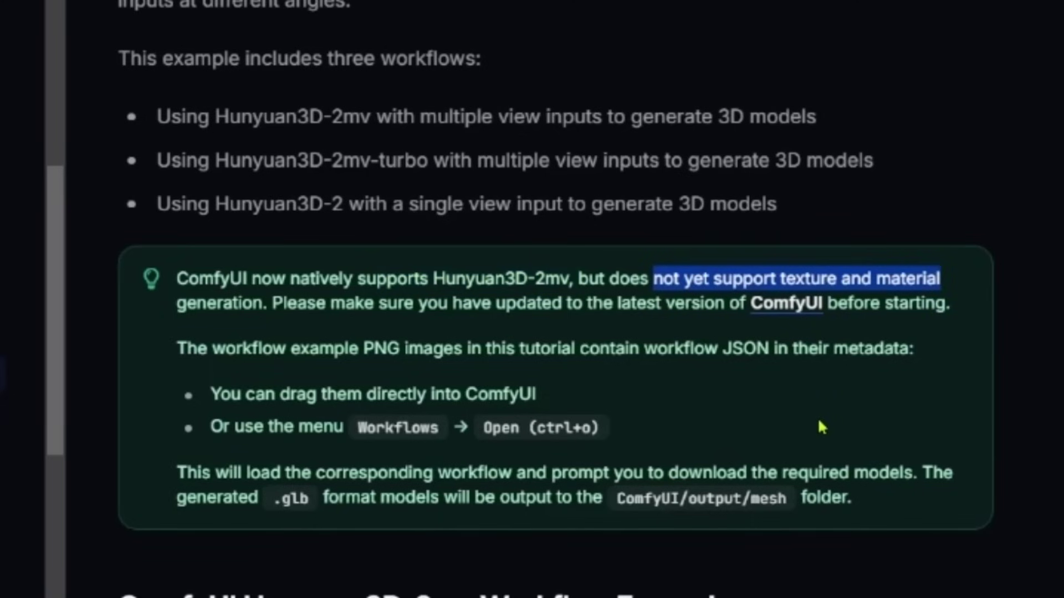
left_click_drag(271, 325, 176, 278)
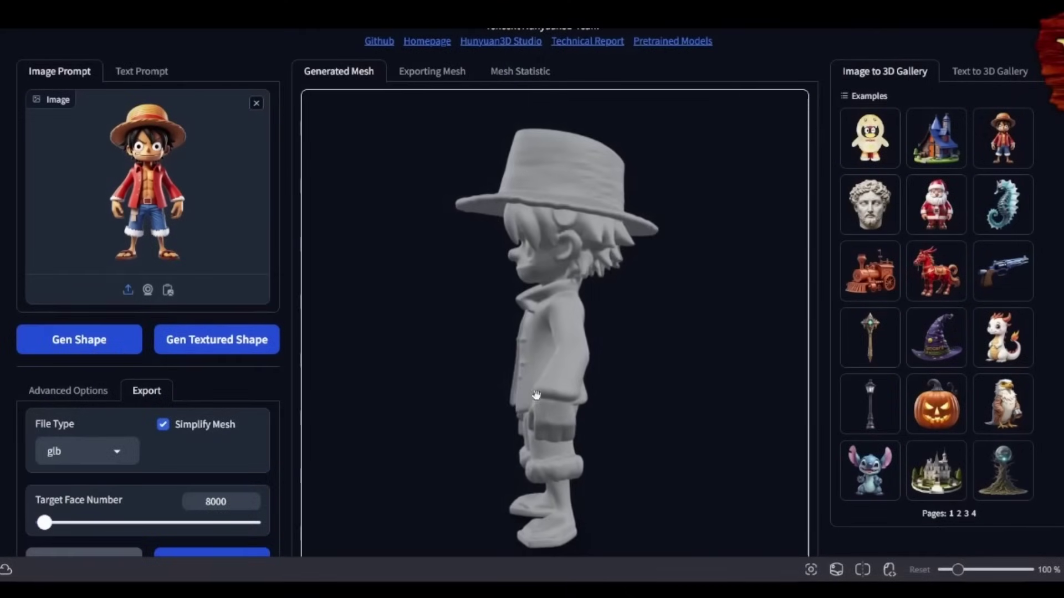
- In the Hunyuan3D-2 Hugging Face Space, examine the generated straw-hat character mesh from several sides against its image prompt
left_click_drag(537, 394, 623, 418)
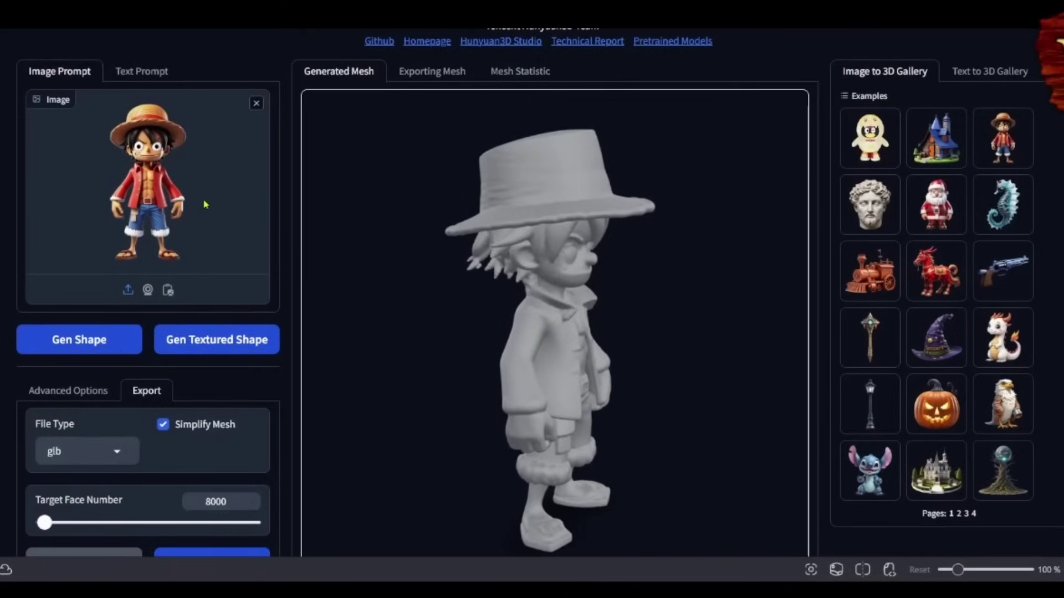
left_click_drag(511, 342, 631, 324)
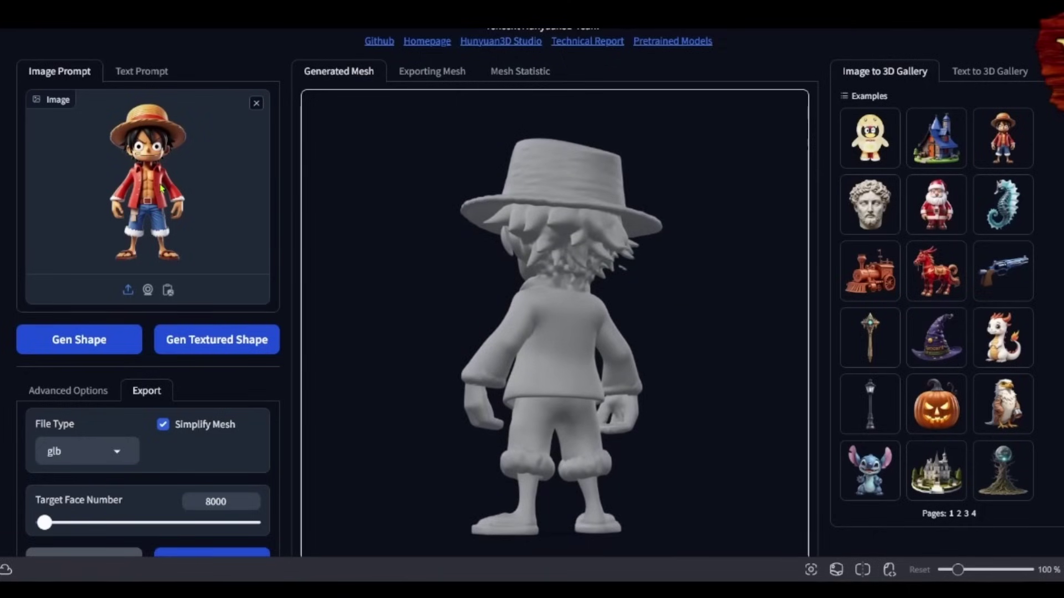
left_click_drag(679, 397, 510, 413)
left_click_drag(675, 394, 635, 456)
left_click_drag(612, 354, 513, 382)
left_click_drag(592, 446, 485, 222)
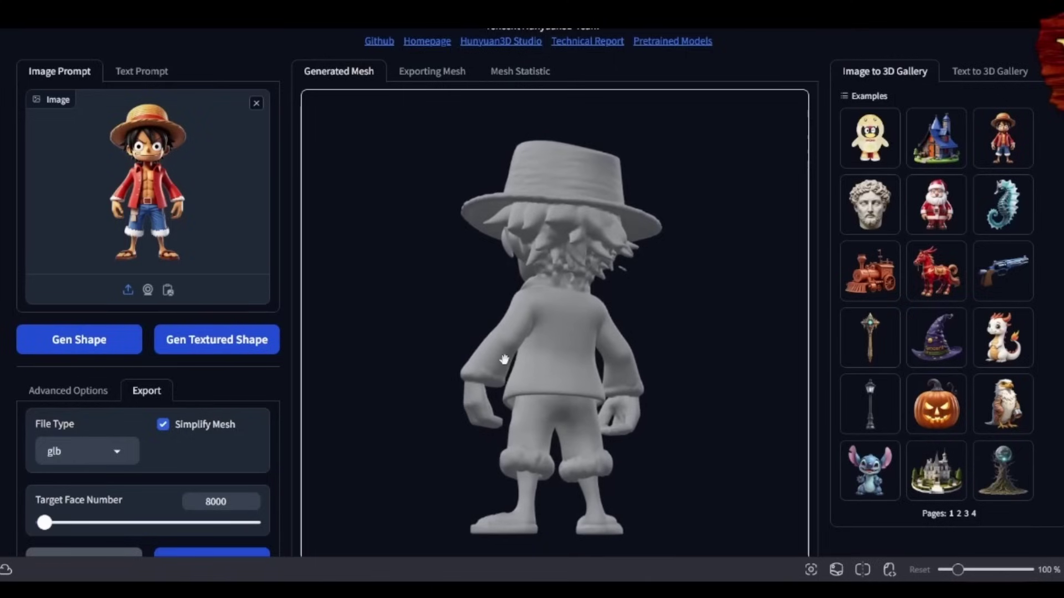
left_click_drag(504, 359, 543, 427)
- Review the mesh export settings and the file types available for export
scroll(251, 316, "down", 4)
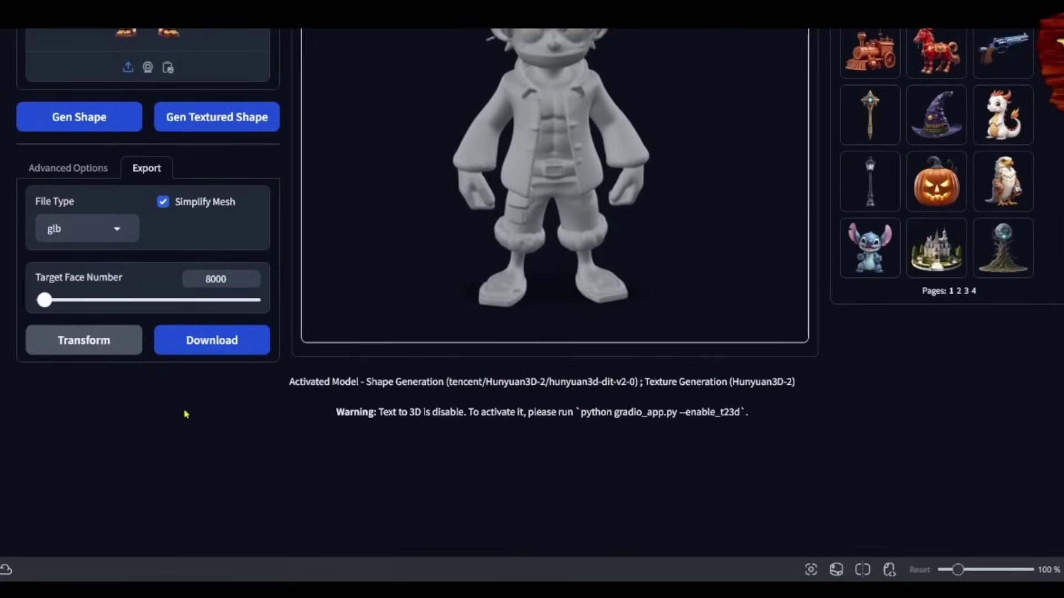
scroll(174, 407, "up", 1)
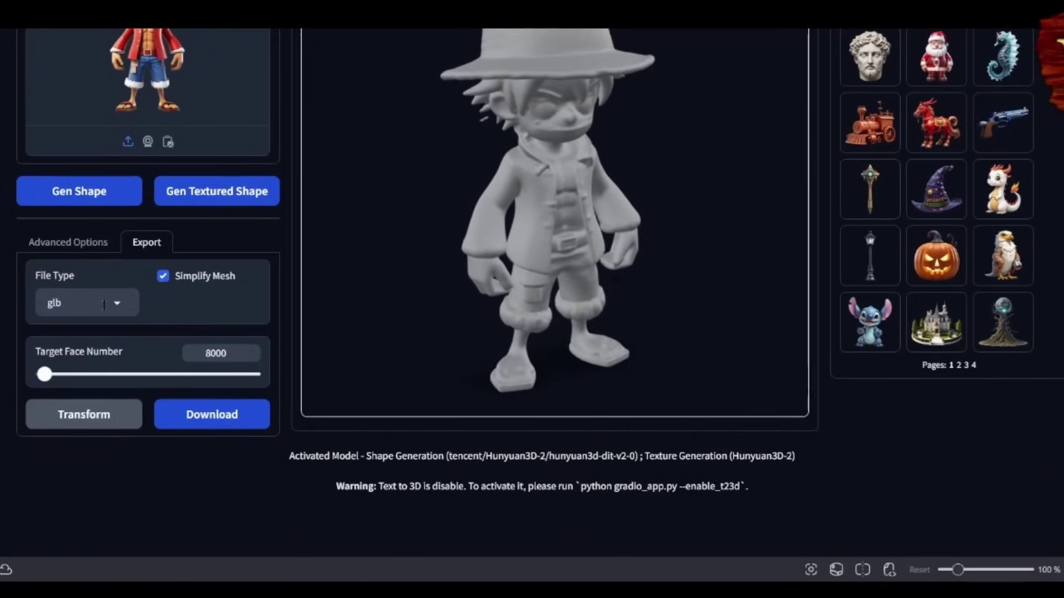
left_click(104, 302)
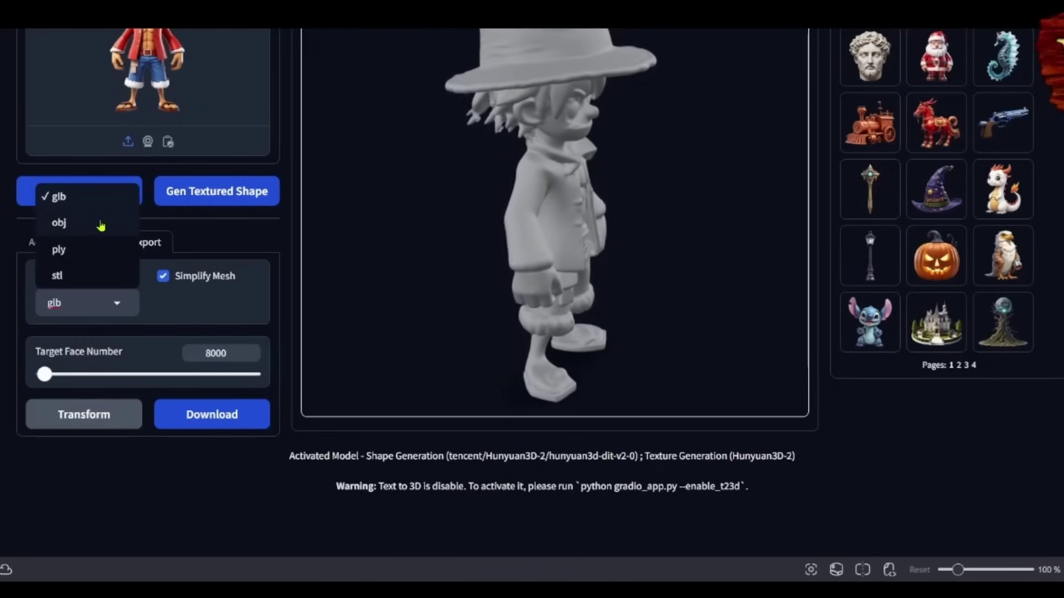
left_click(178, 483)
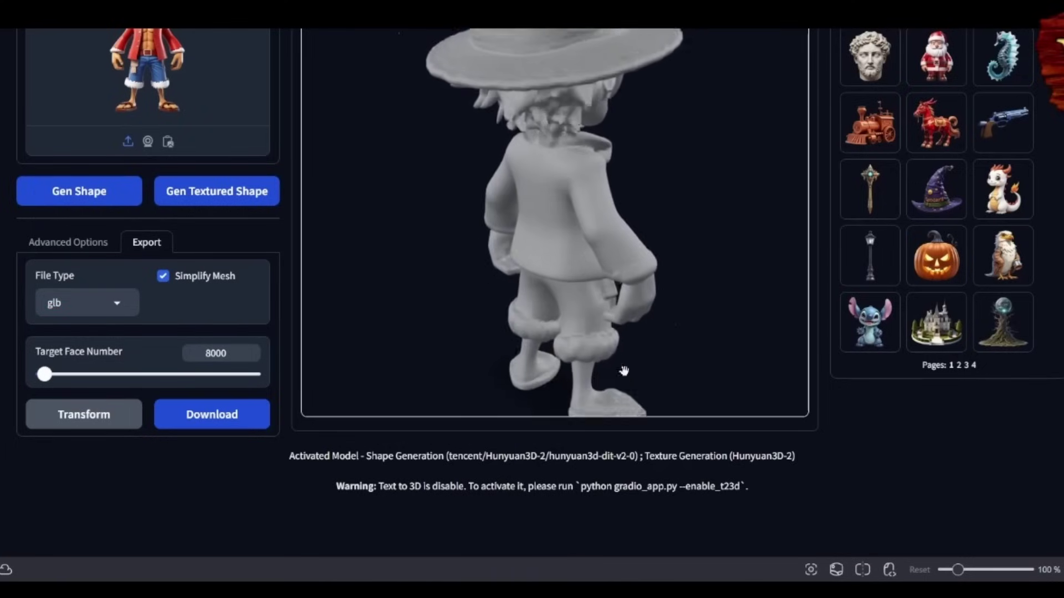
scroll(821, 467, "up", 2)
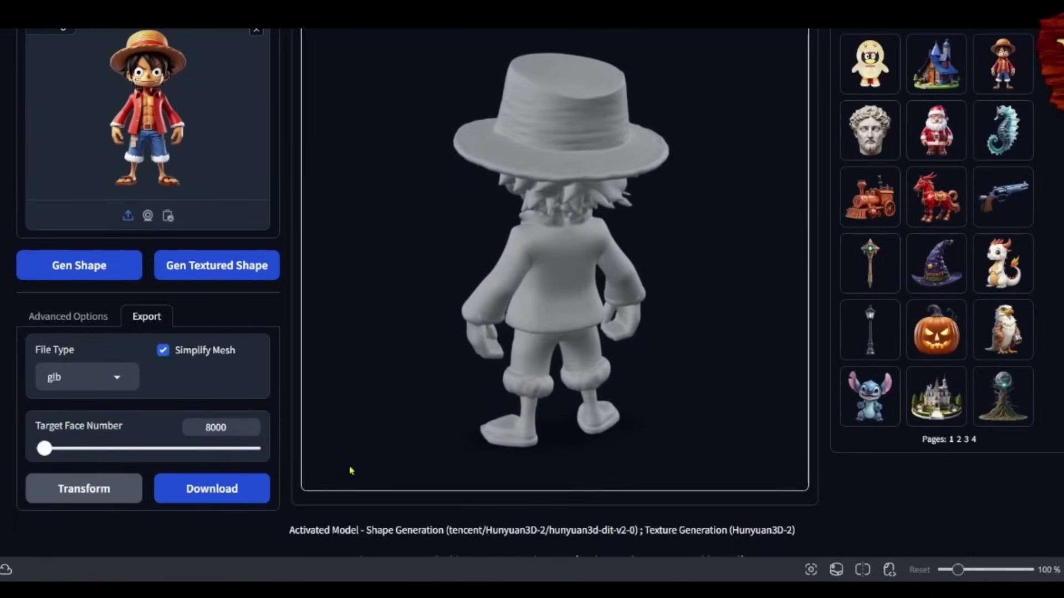
- Try different target face numbers for the mesh export, then restore the value to 8000
left_click_drag(15, 431, 121, 427)
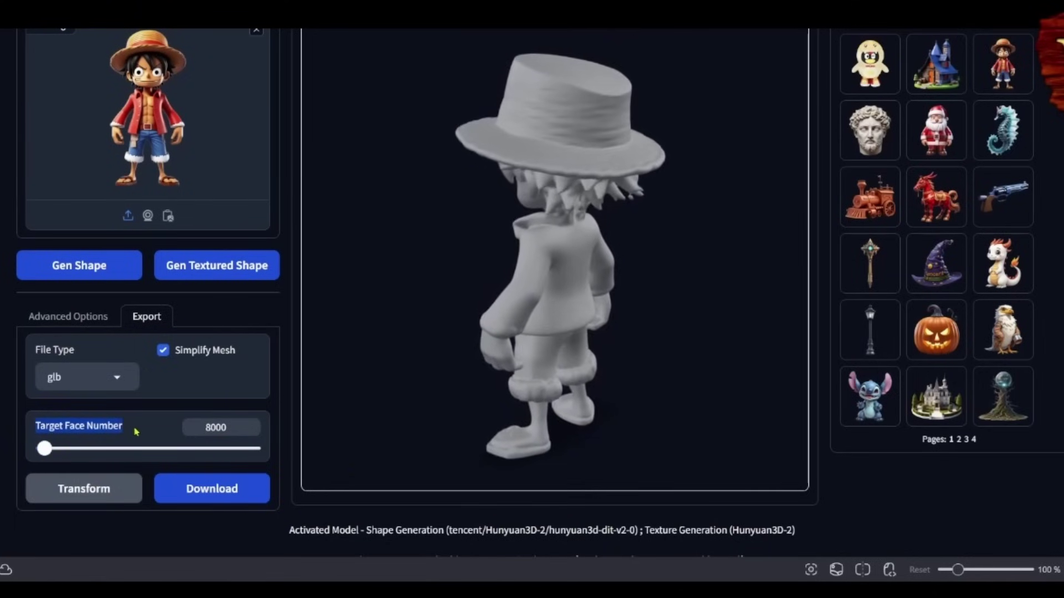
left_click_drag(70, 463, 389, 461)
left_click_drag(252, 449, 47, 462)
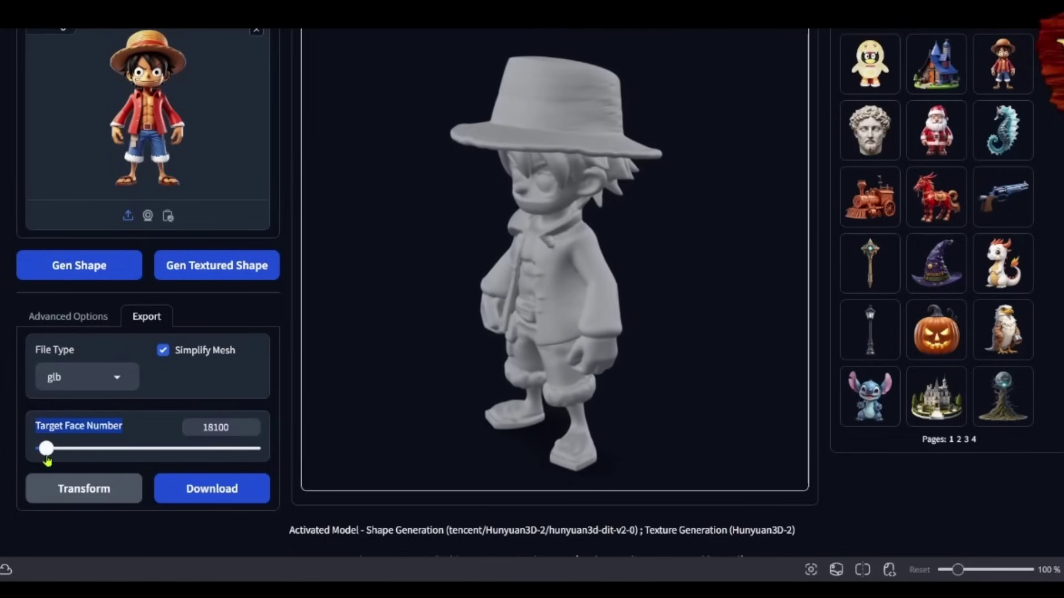
left_click(237, 427)
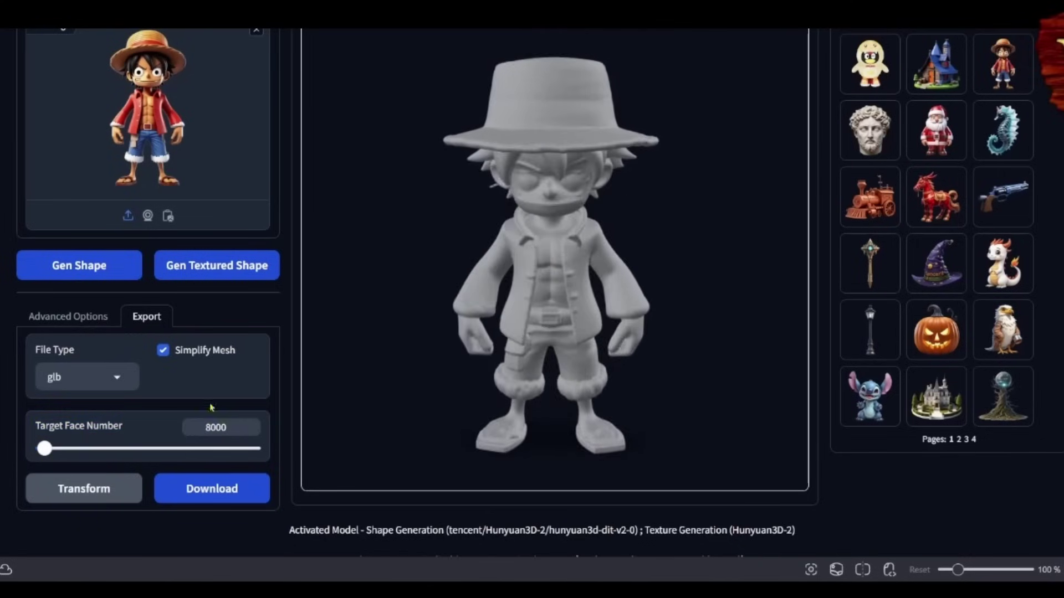
- Open the exporting mesh preview and examine the simplified character's surface detail from several angles
scroll(816, 460, "up", 3)
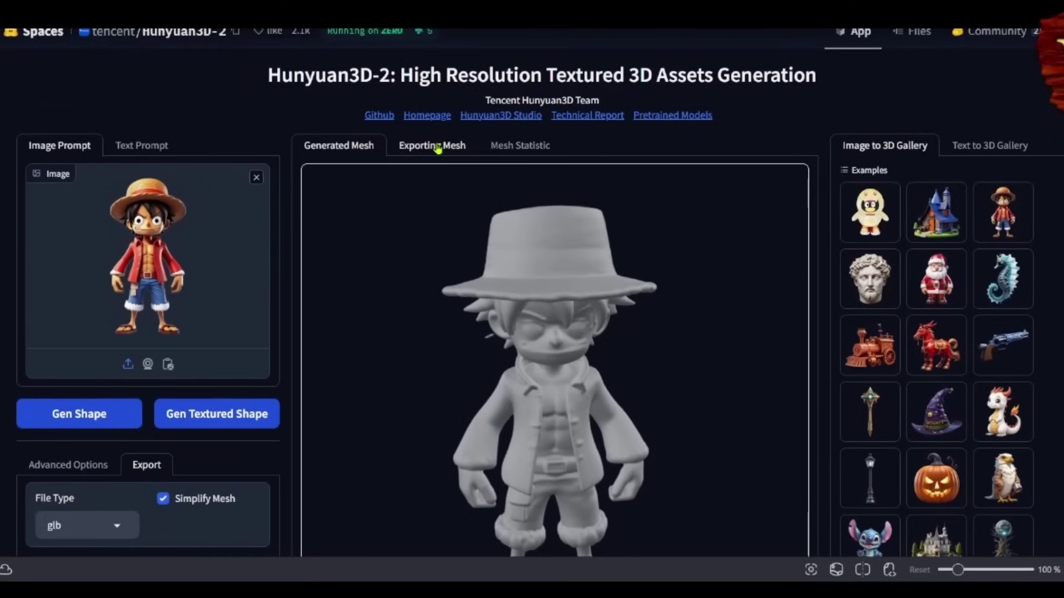
left_click(433, 145)
left_click_drag(542, 410, 535, 358)
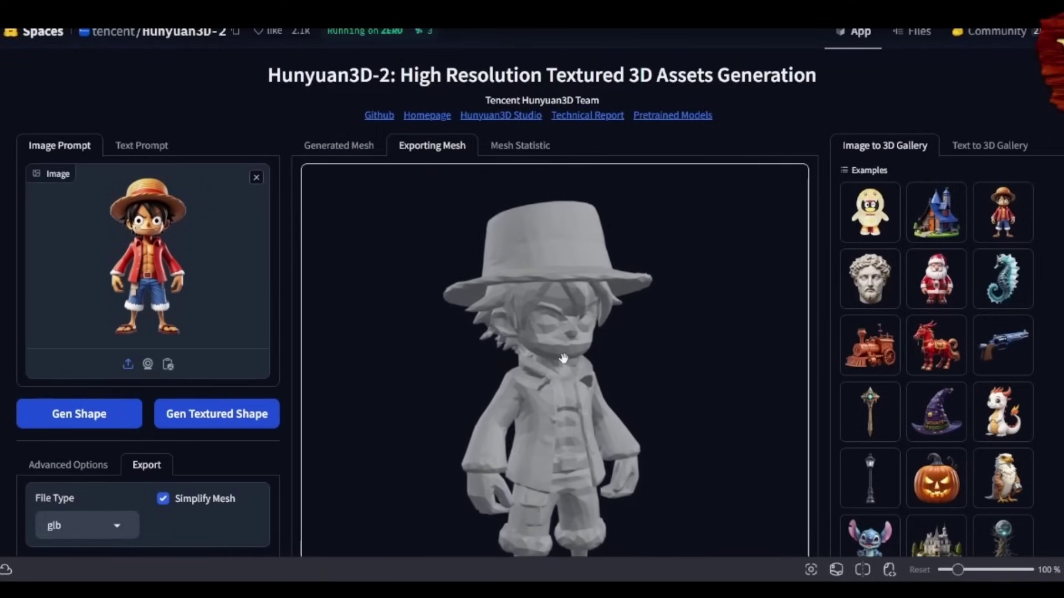
scroll(577, 351, "up", 5)
scroll(612, 373, "down", 4)
left_click_drag(653, 359, 637, 392)
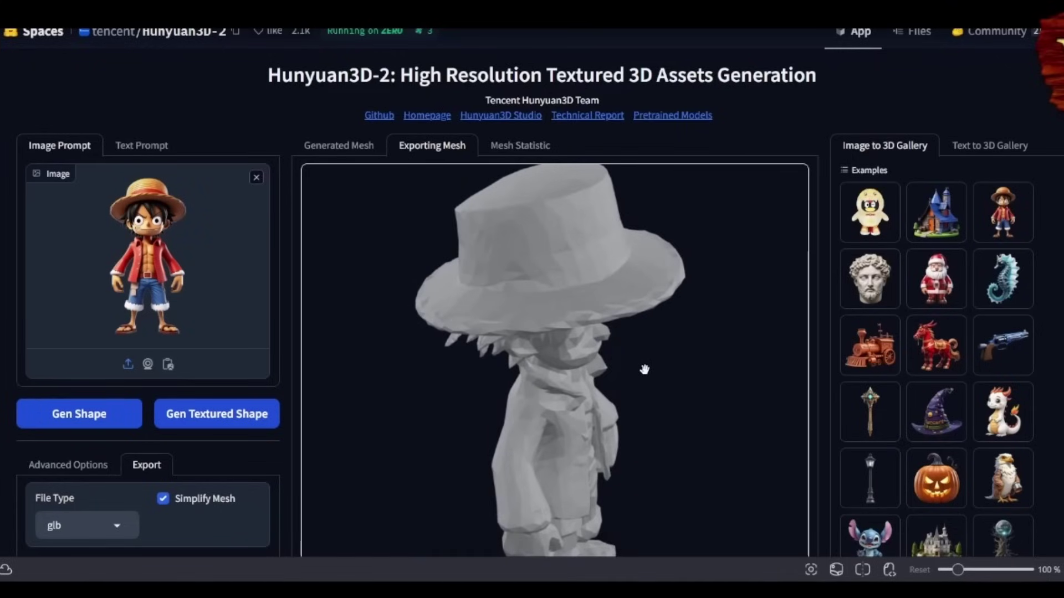
left_click_drag(639, 369, 571, 394)
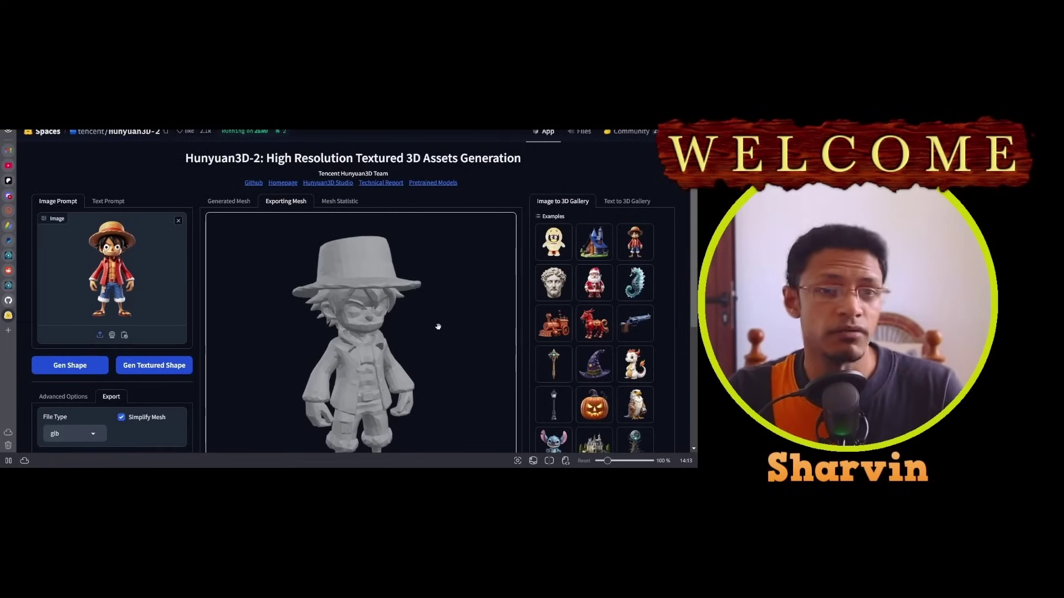
left_click_drag(395, 339, 337, 359)
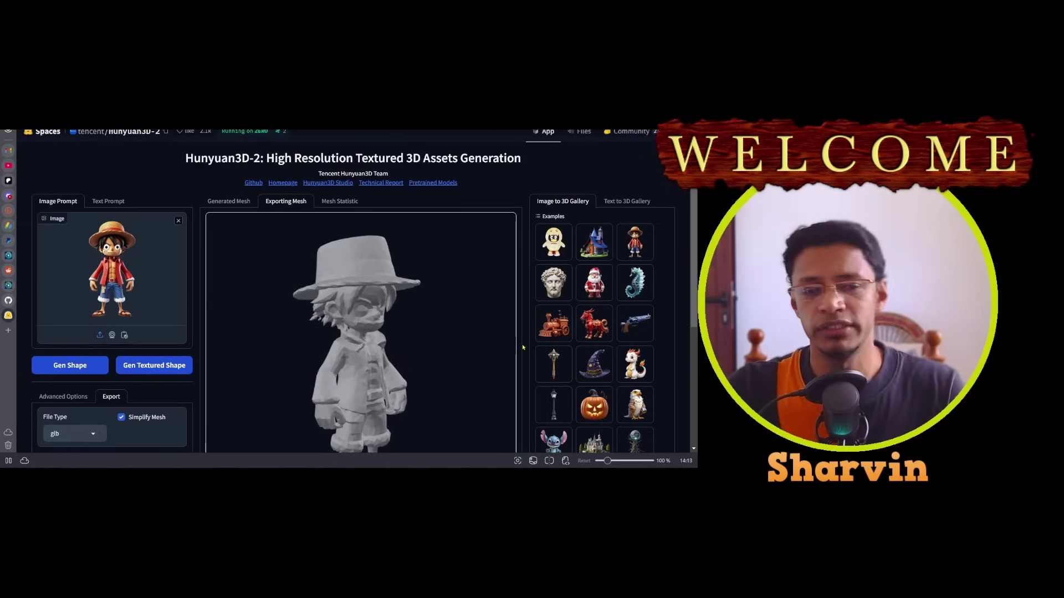
scroll(522, 347, "down", 1)
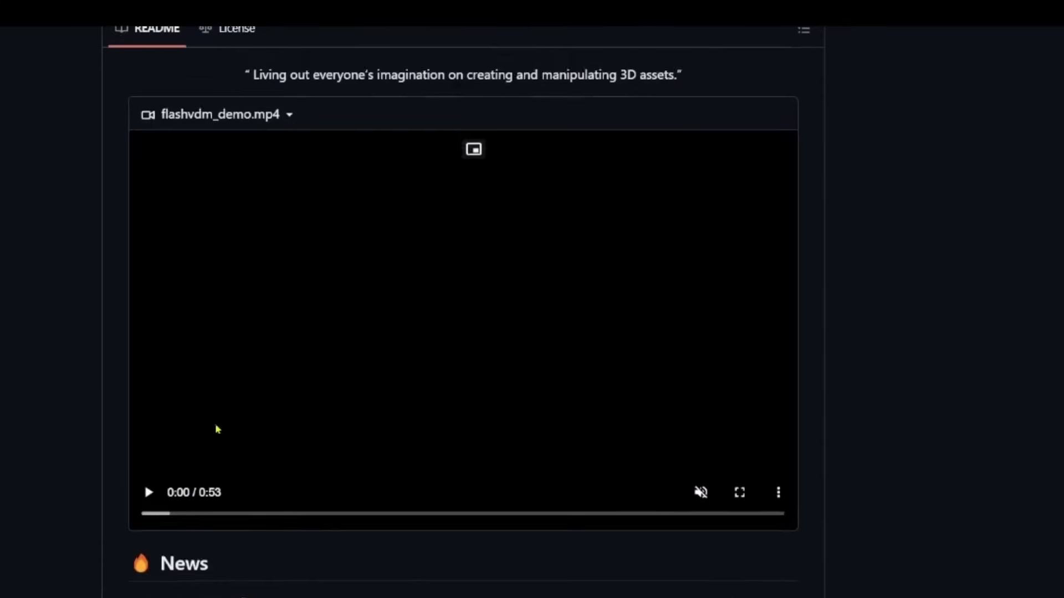
scroll(102, 365, "up", 10)
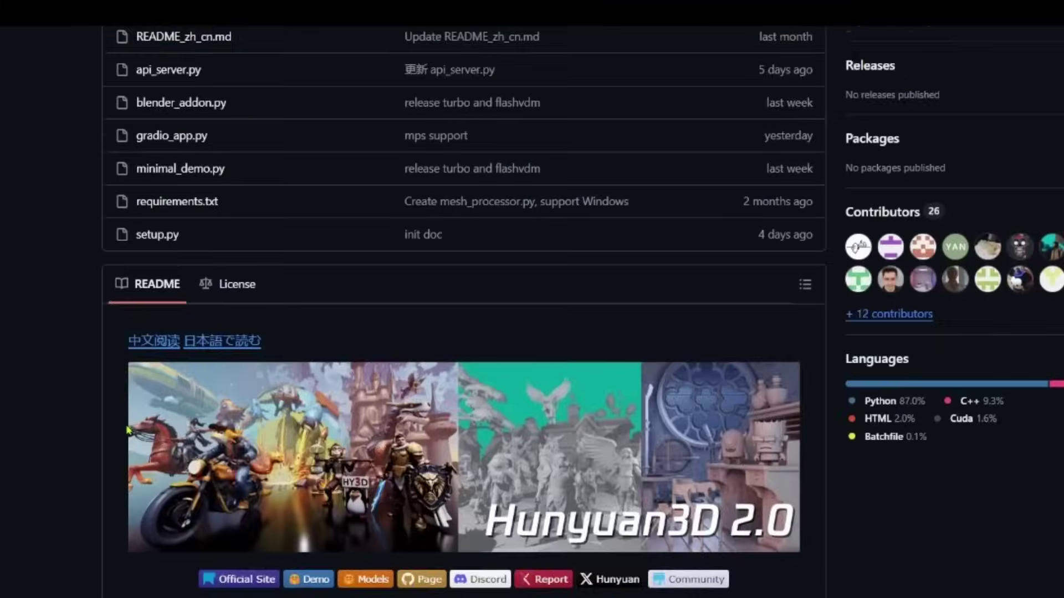
- Look through the Tencent Hunyuan3D-2 GitHub repository and its README down to the Models Zoo section
scroll(127, 431, "up", 1)
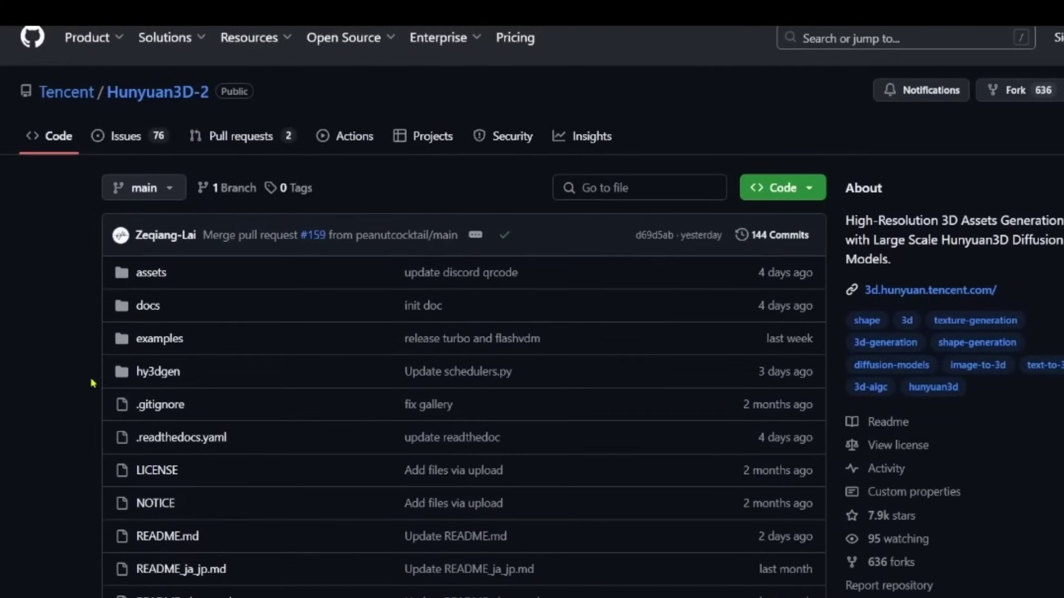
scroll(101, 410, "down", 20)
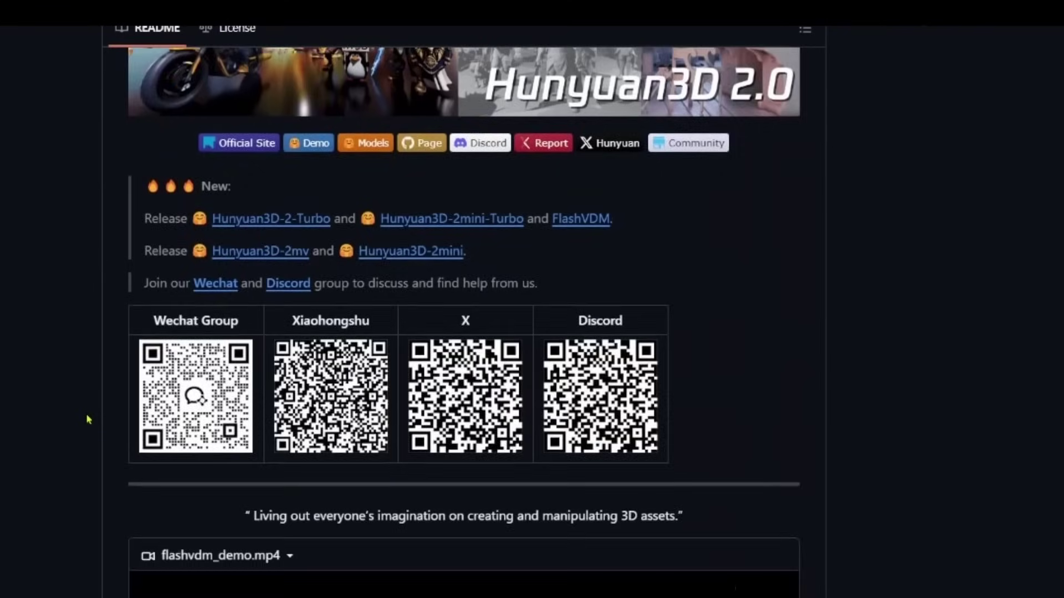
scroll(88, 421, "down", 20)
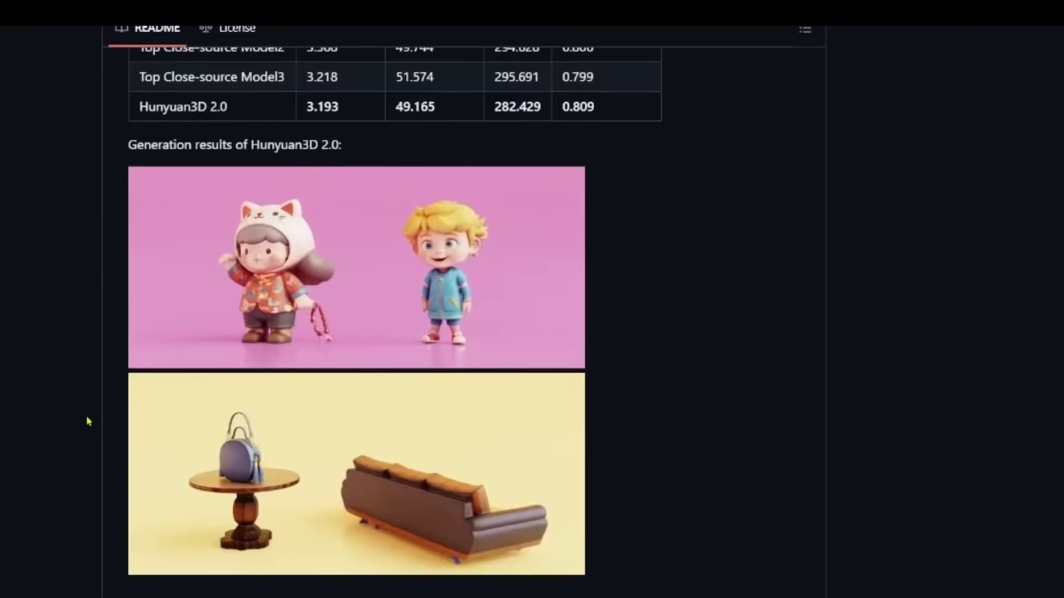
scroll(88, 423, "up", 10)
scroll(88, 422, "down", 15)
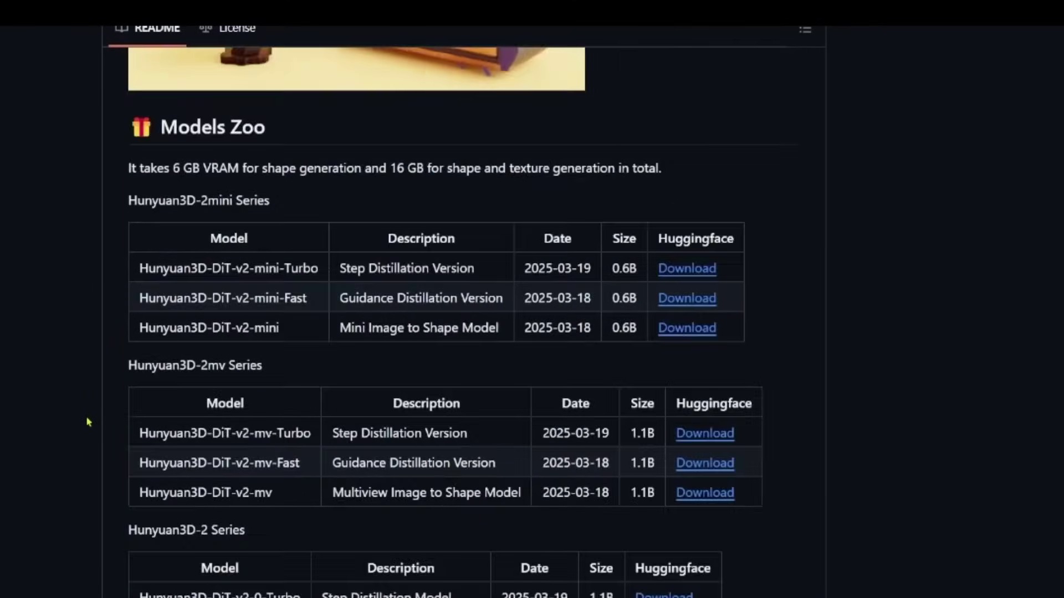
scroll(88, 422, "up", 3)
scroll(87, 422, "up", 2)
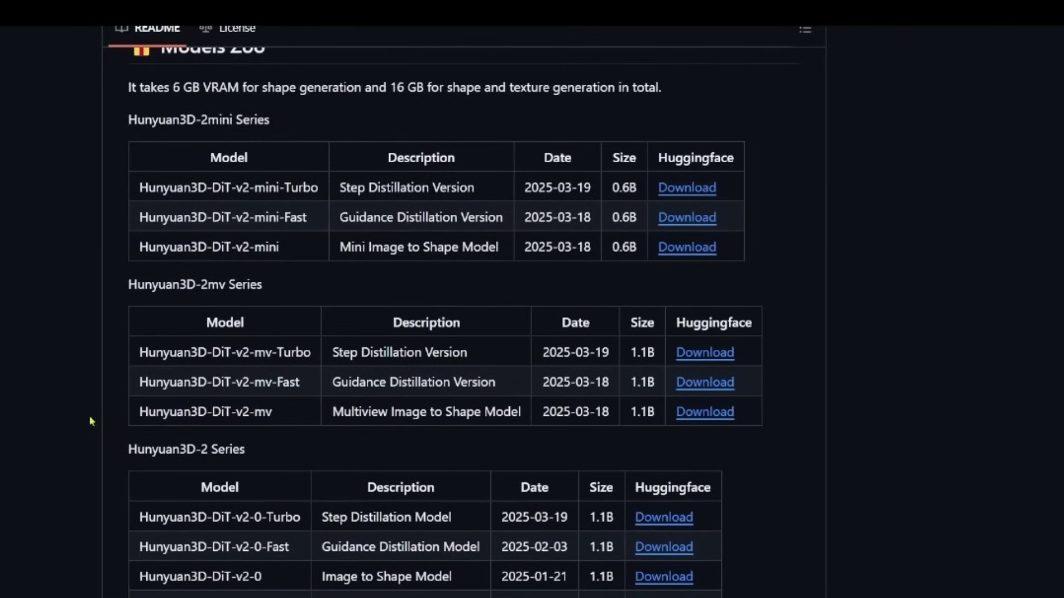
- Examine the Models Zoo list, highlighting the Hunyuan3D-2mini, Hunyuan3D-2mv and Hunyuan3D-2 series headings
left_click_drag(125, 121, 358, 119)
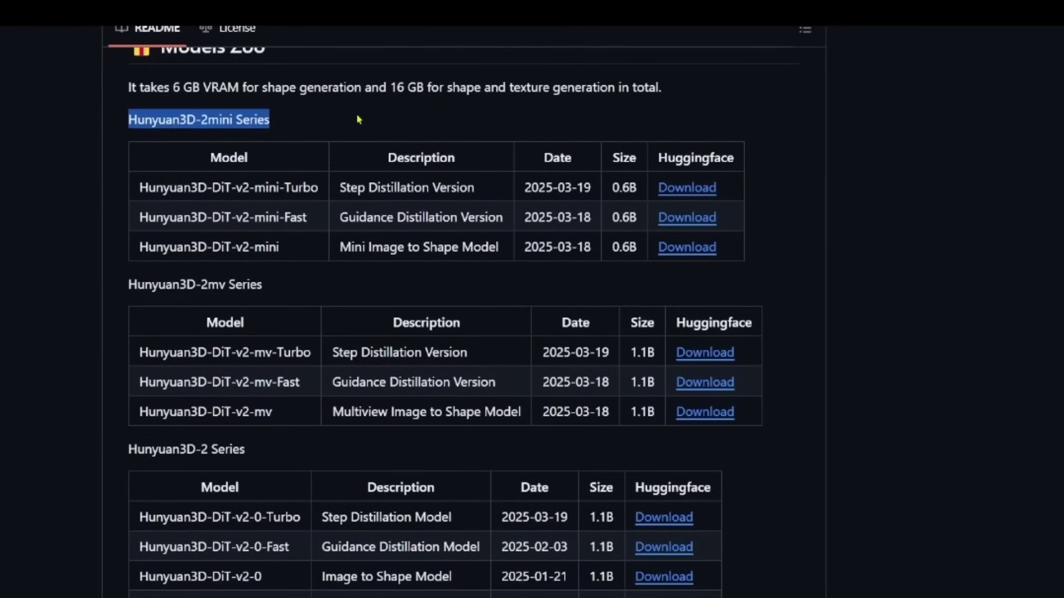
left_click_drag(314, 292, 173, 286)
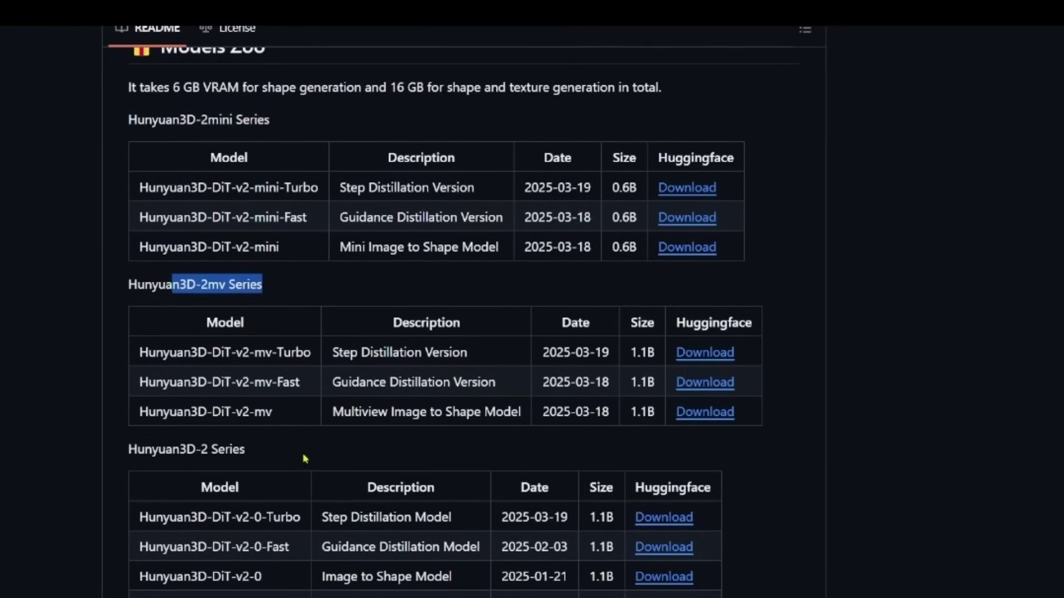
left_click_drag(286, 453, 145, 450)
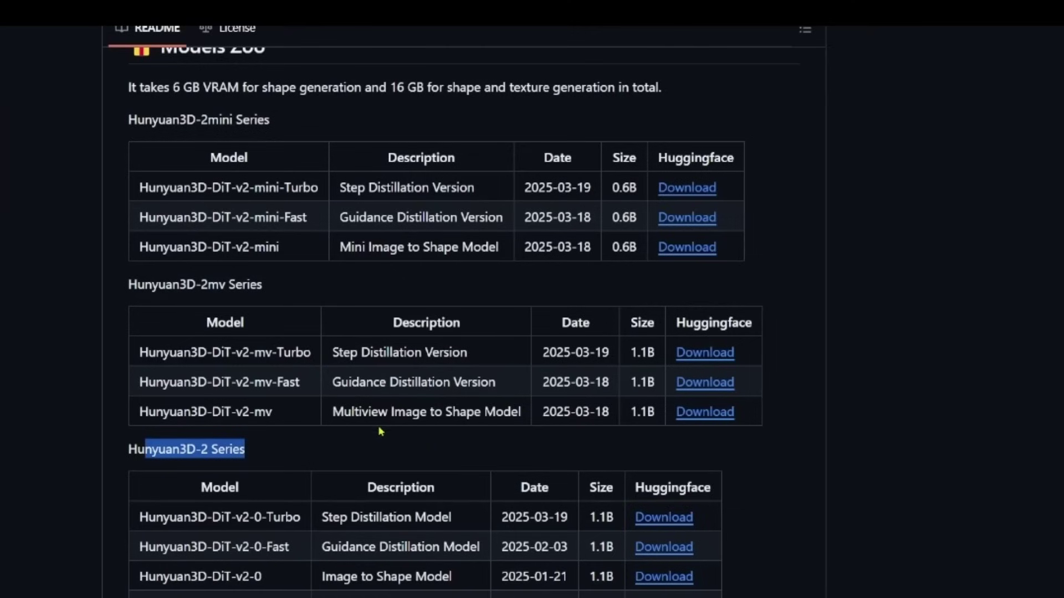
left_click_drag(152, 286, 277, 291)
left_click(363, 298)
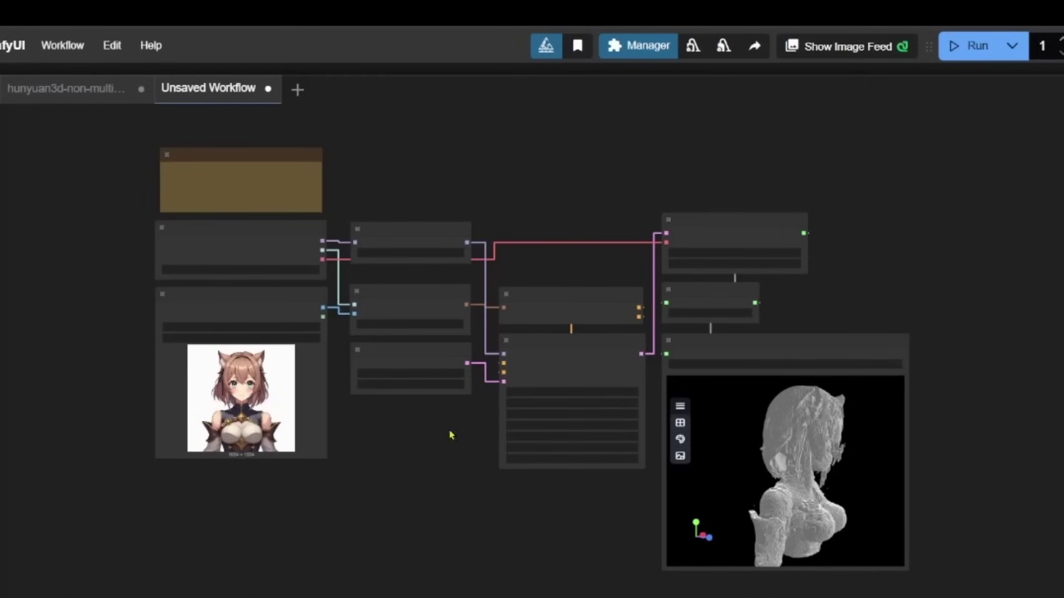
- In ComfyUI, inspect the single-image Hunyuan3D workflow from the loaded image to the resulting mesh in the SaveGLB preview
scroll(136, 388, "up", 5)
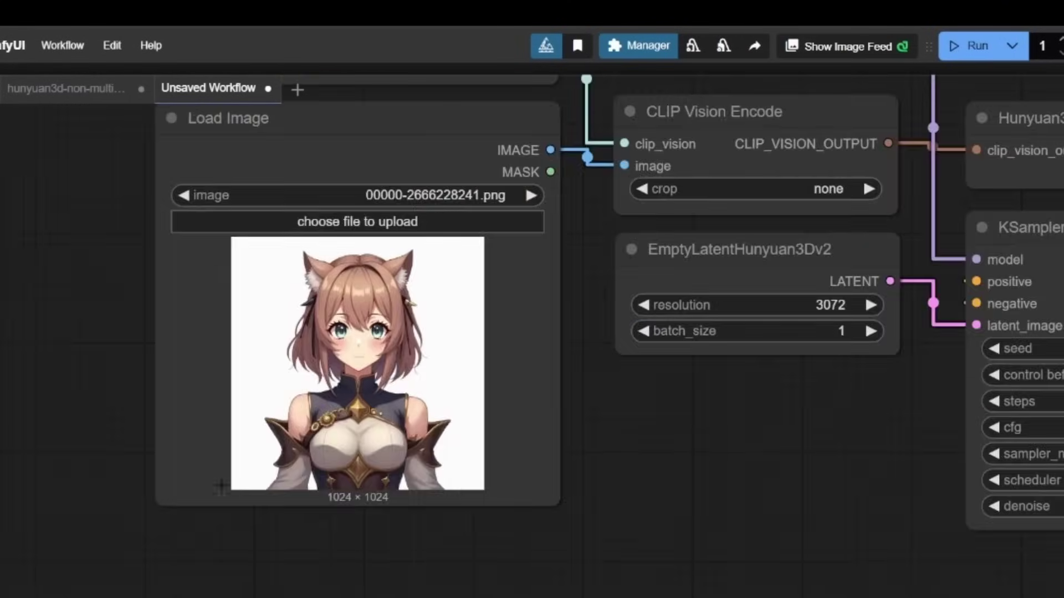
scroll(393, 407, "down", 8)
left_click_drag(737, 544, 469, 475)
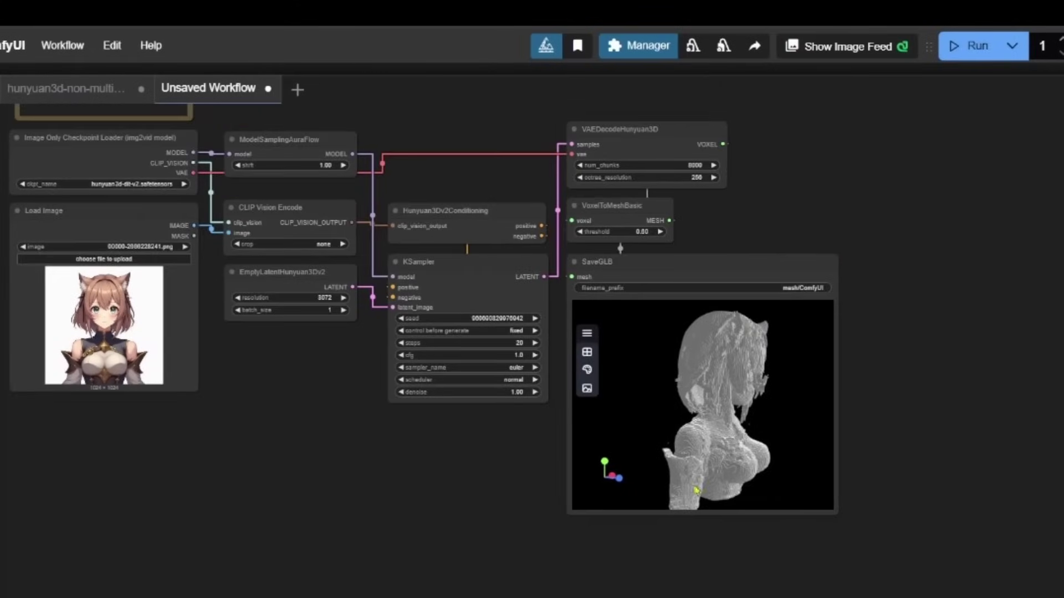
left_click_drag(768, 470, 689, 444)
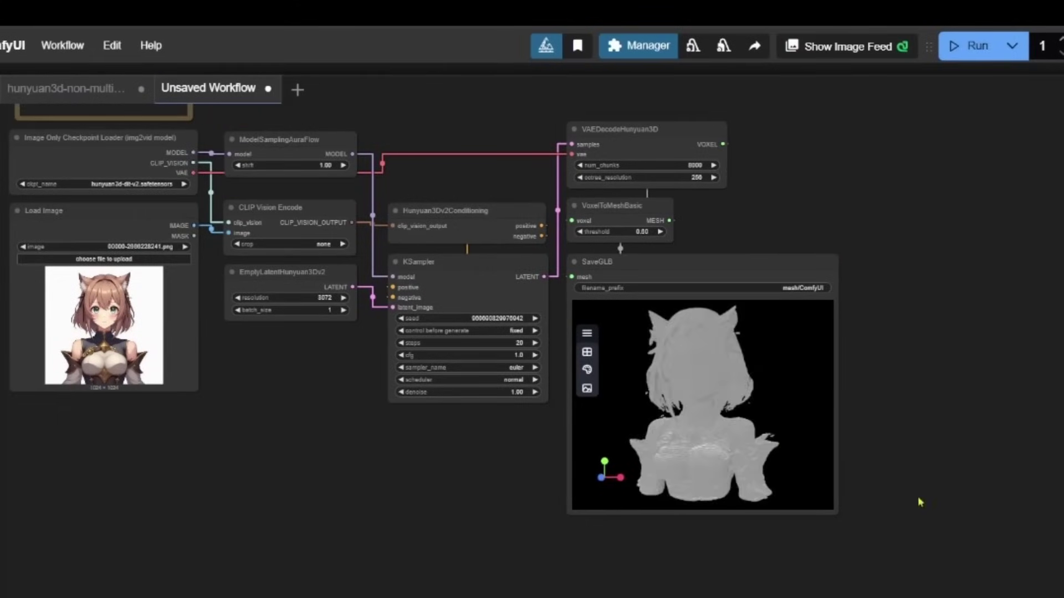
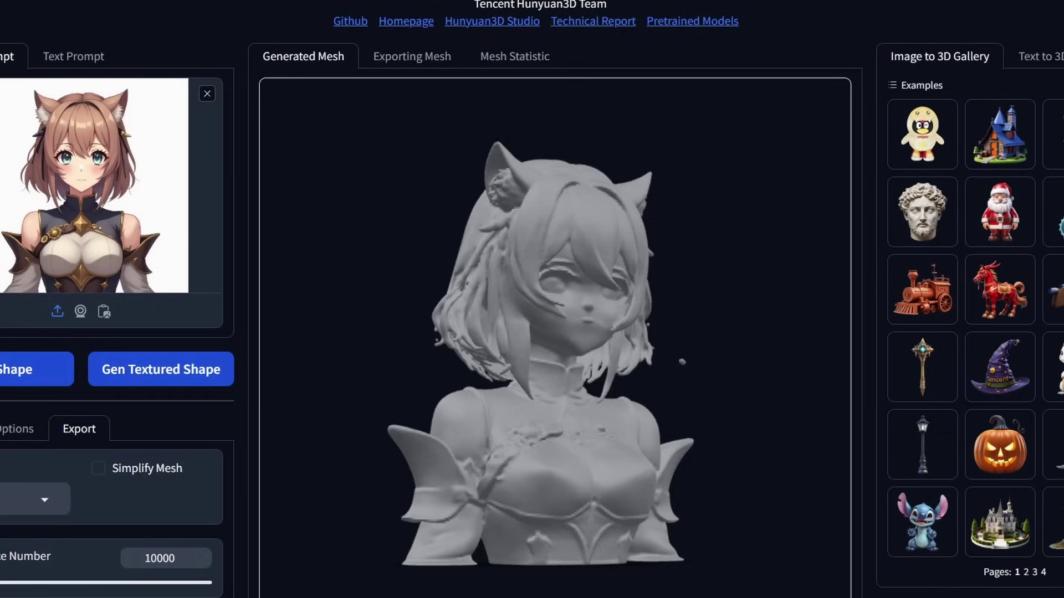
- Rotate the generated mesh in the Hunyuan3D demo, and compare it with the SaveGLB mesh of the single-image workflow in ComfyUI
left_click_drag(585, 338, 526, 341)
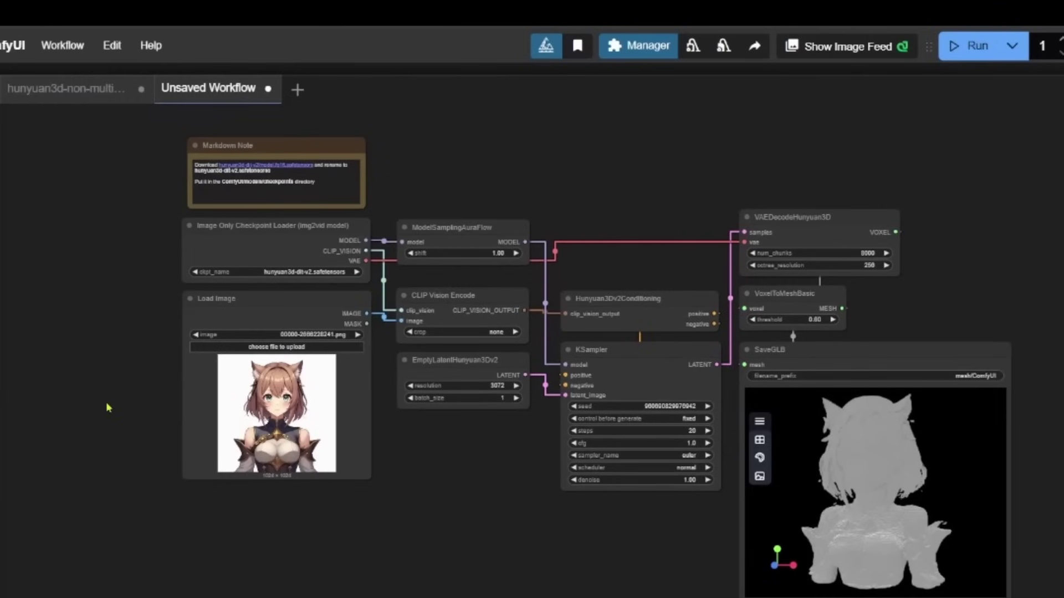
scroll(205, 373, "up", 5)
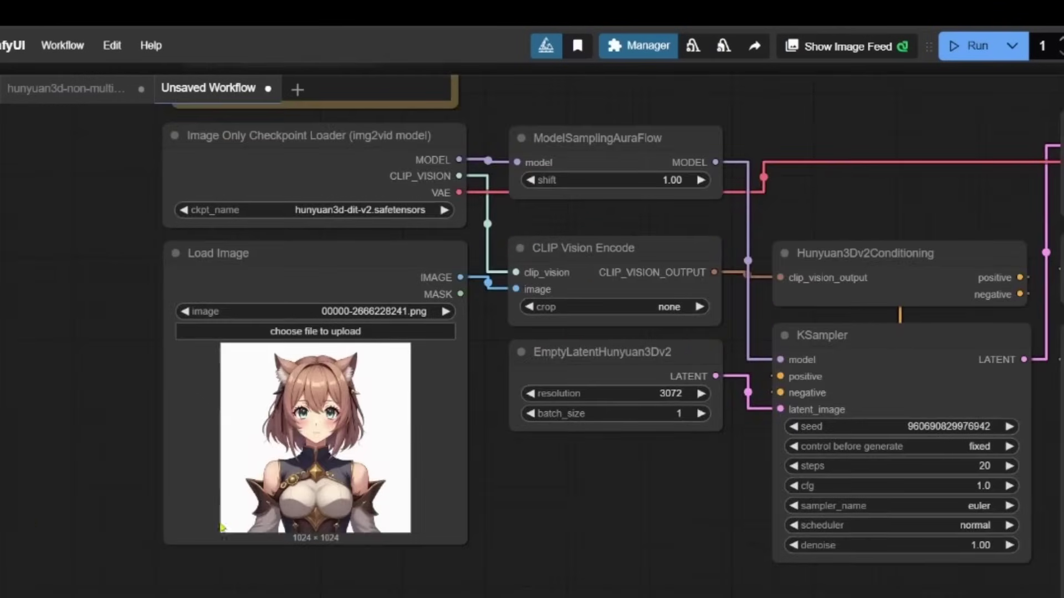
left_click_drag(317, 287, 301, 294)
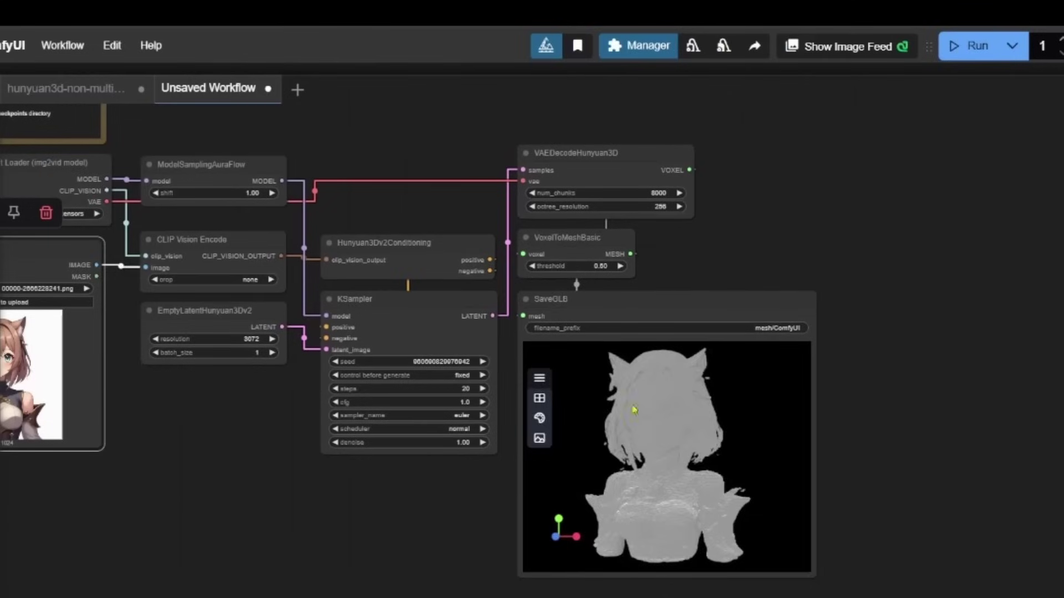
mouse_move(681, 311)
left_mouse_down()
mouse_move(722, 338)
mouse_move(687, 322)
left_mouse_up()
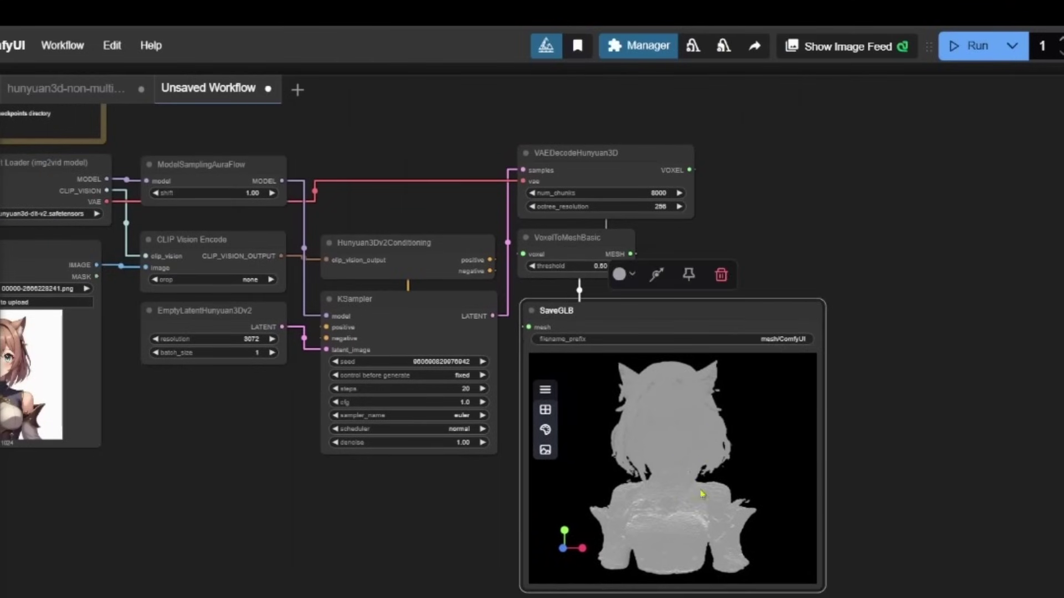
left_click_drag(635, 507, 781, 466)
scroll(490, 480, "up", 6)
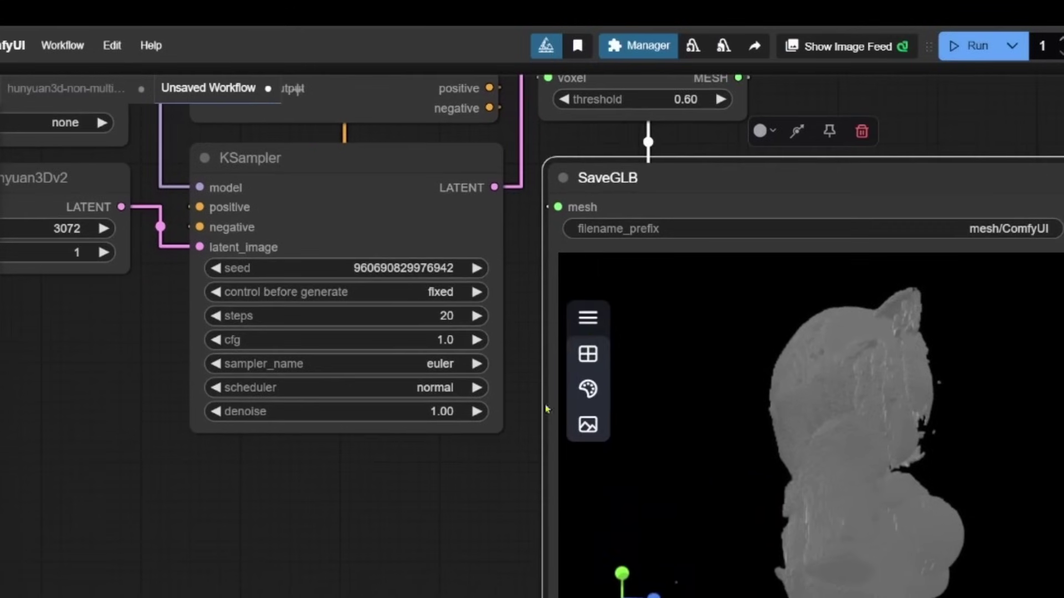
- Show the Export option among the SaveGLB preview's options and close the list again
left_click(591, 324)
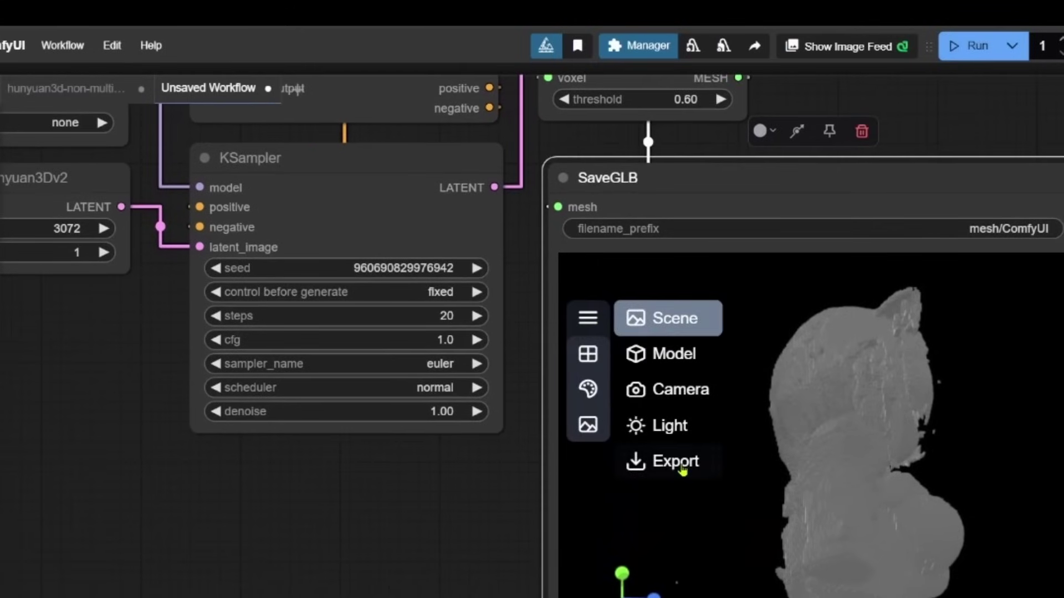
left_click(589, 319)
scroll(544, 495, "down", 7)
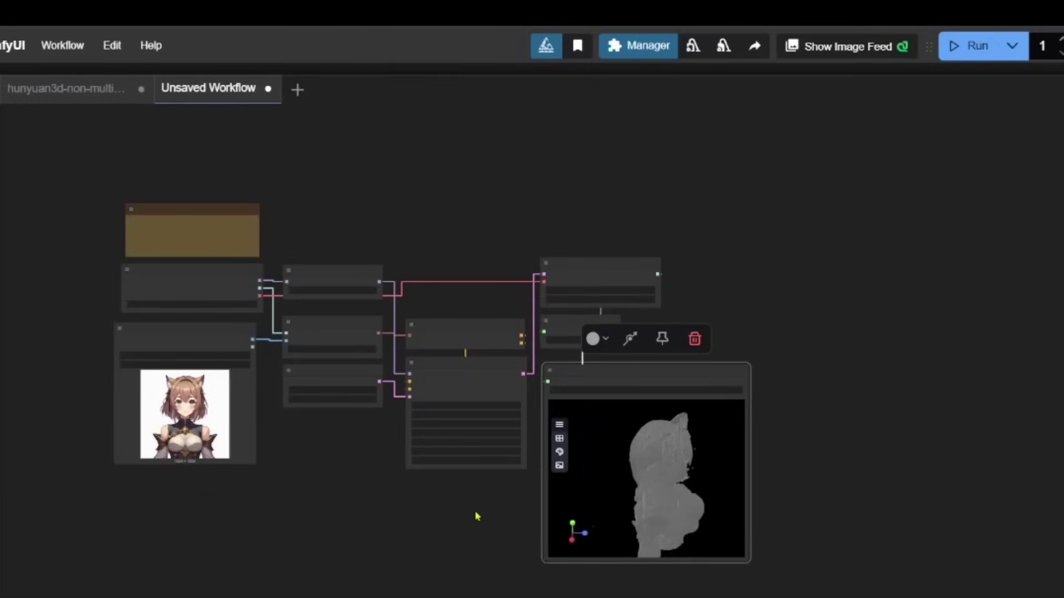
- Examine the SaveGLB mesh's hair and shoulder surfaces up close and from several angles
scroll(650, 418, "up", 5)
left_click_drag(742, 368, 749, 338)
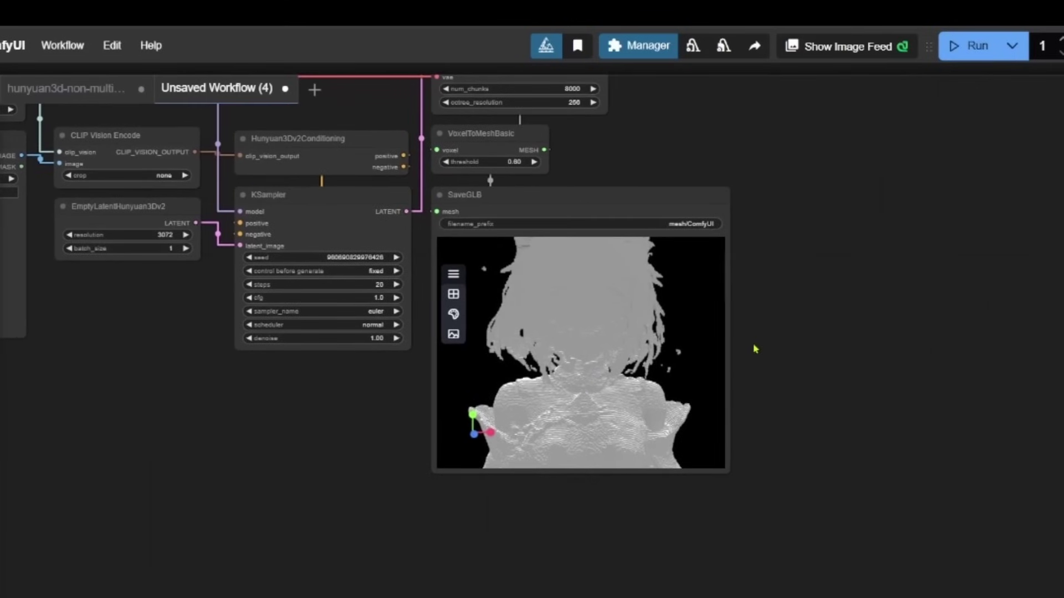
scroll(829, 332, "up", 5)
left_click_drag(607, 435, 699, 411)
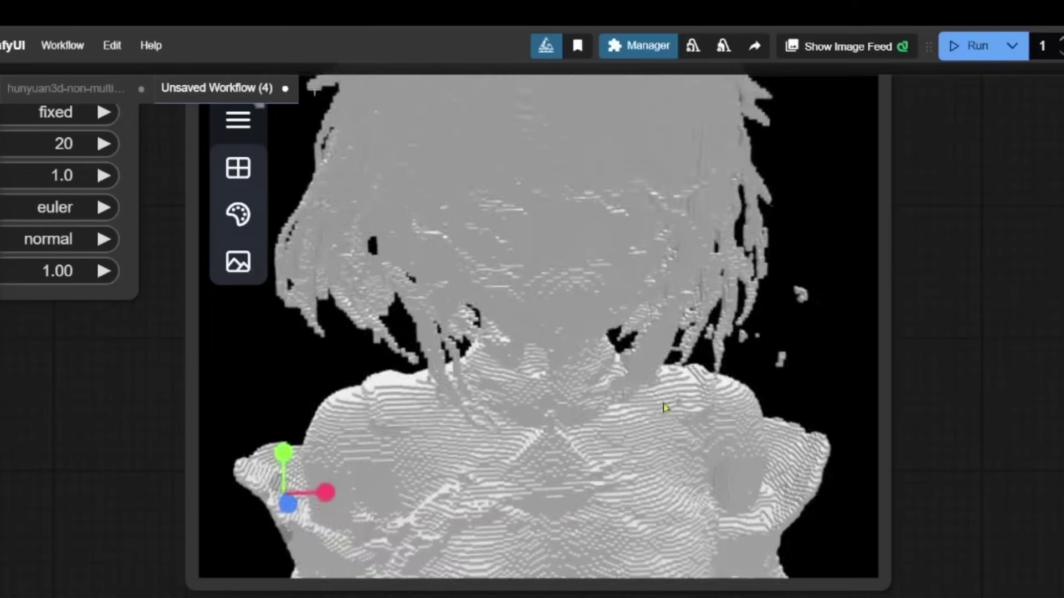
scroll(1041, 398, "down", 1)
scroll(1042, 398, "down", 1)
scroll(696, 438, "up", 3)
left_click_drag(469, 392, 615, 359)
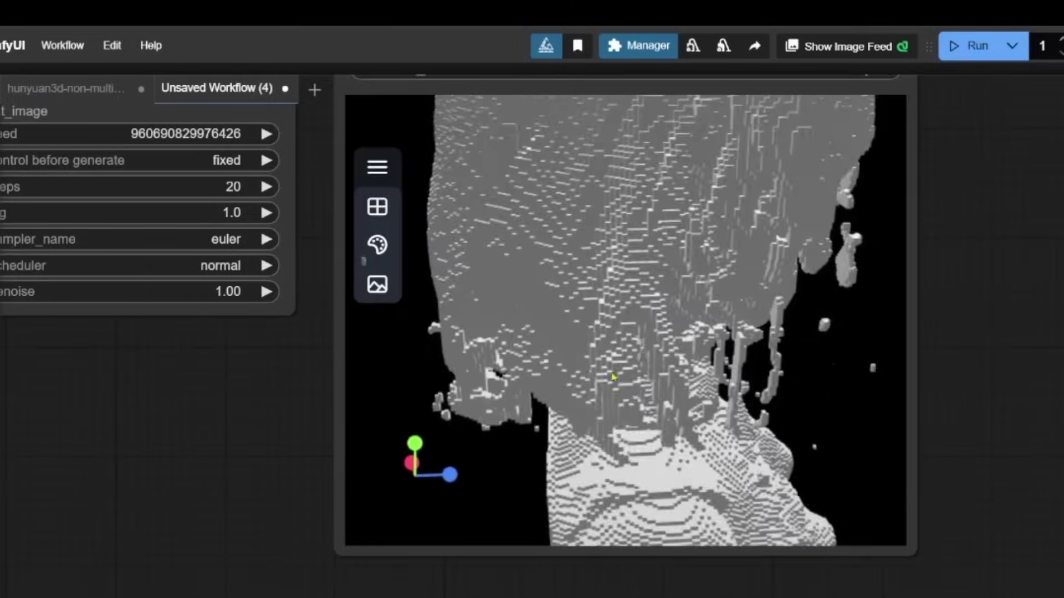
scroll(615, 366, "down", 6)
left_click_drag(667, 447, 676, 425)
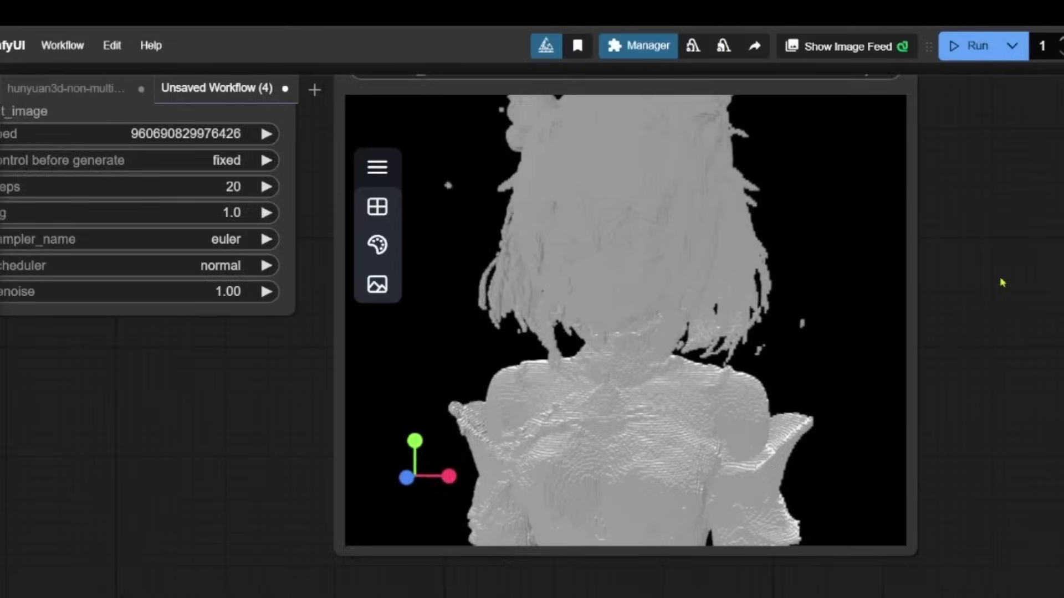
scroll(1002, 282, "down", 6)
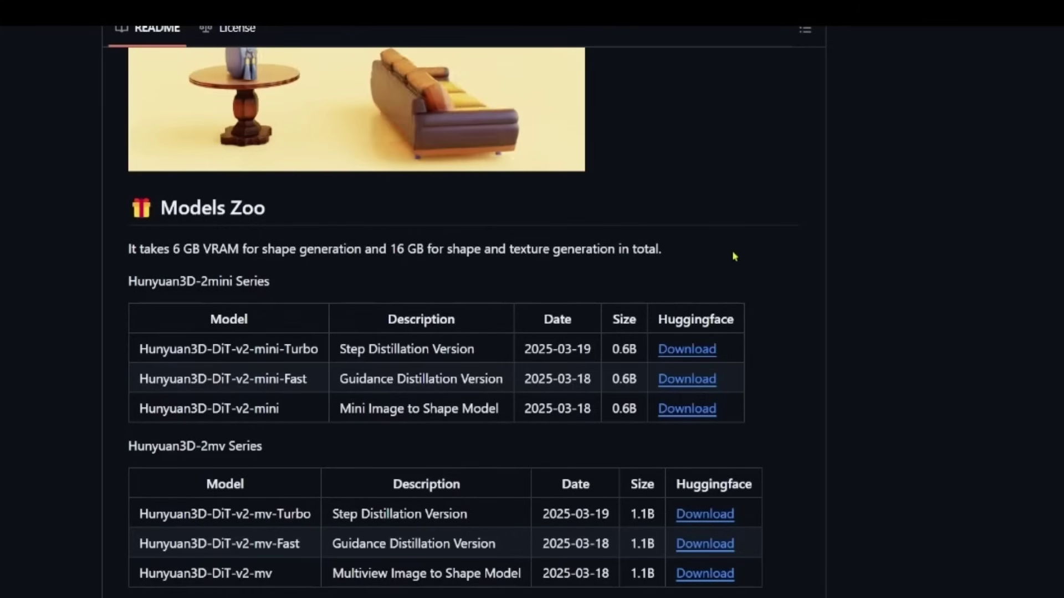
- In the GitHub README's Models Zoo section, highlight the 6 GB VRAM requirement for shape generation
left_click_drag(732, 250, 136, 248)
left_click(345, 250)
left_click_drag(364, 249, 128, 249)
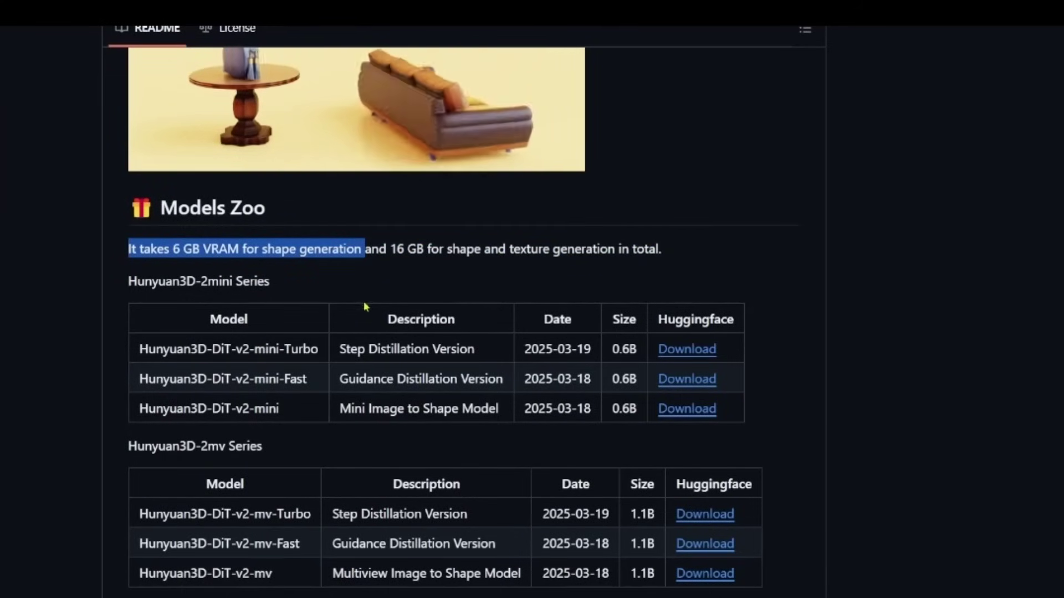
left_click(303, 272)
left_click_drag(163, 249, 242, 249)
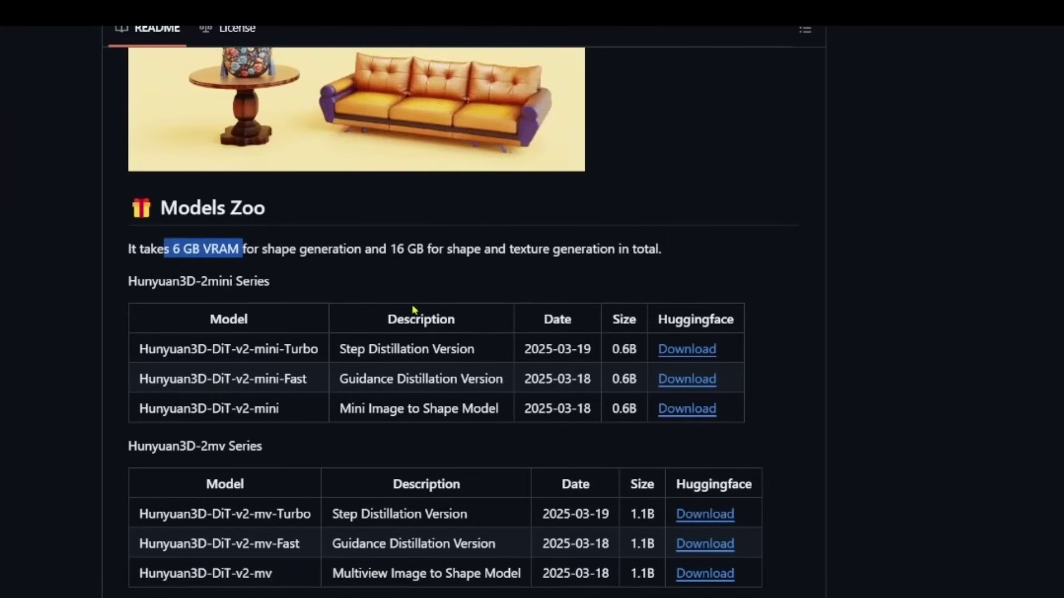
left_click(413, 294)
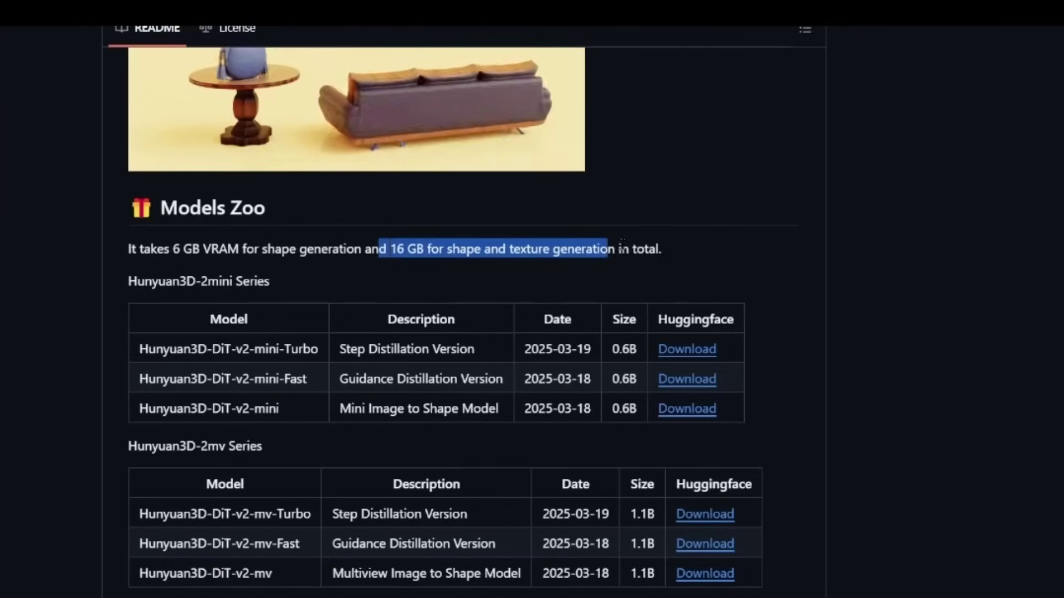
- Highlight the 16 GB requirement for combined shape and texture generation in the Models Zoo introduction
left_click_drag(613, 249, 661, 249)
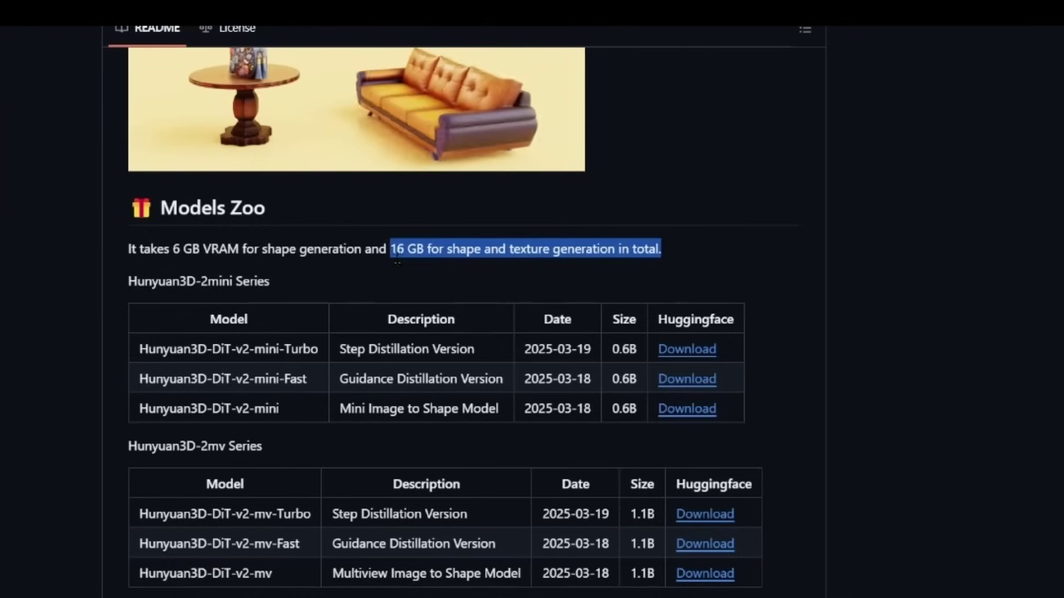
left_click(575, 283)
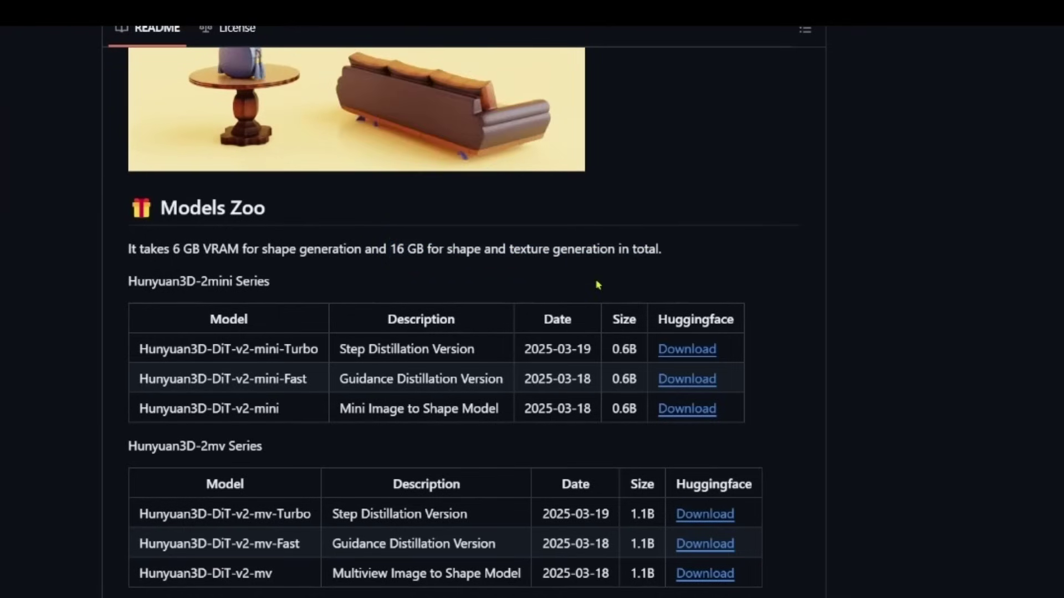
left_click_drag(663, 251, 392, 250)
left_click(499, 288)
left_click_drag(665, 250, 386, 250)
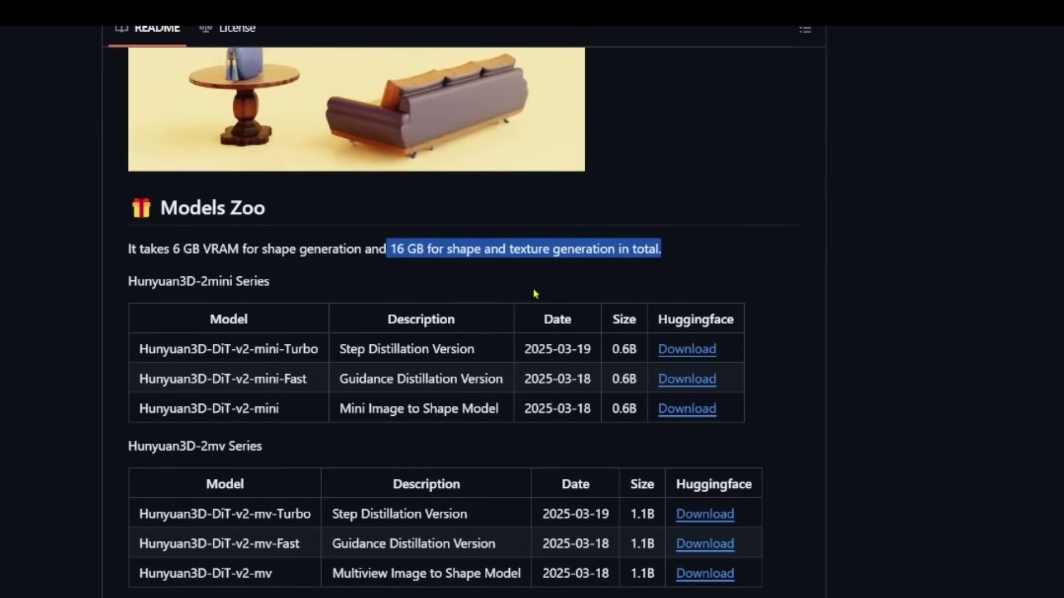
left_click(487, 281)
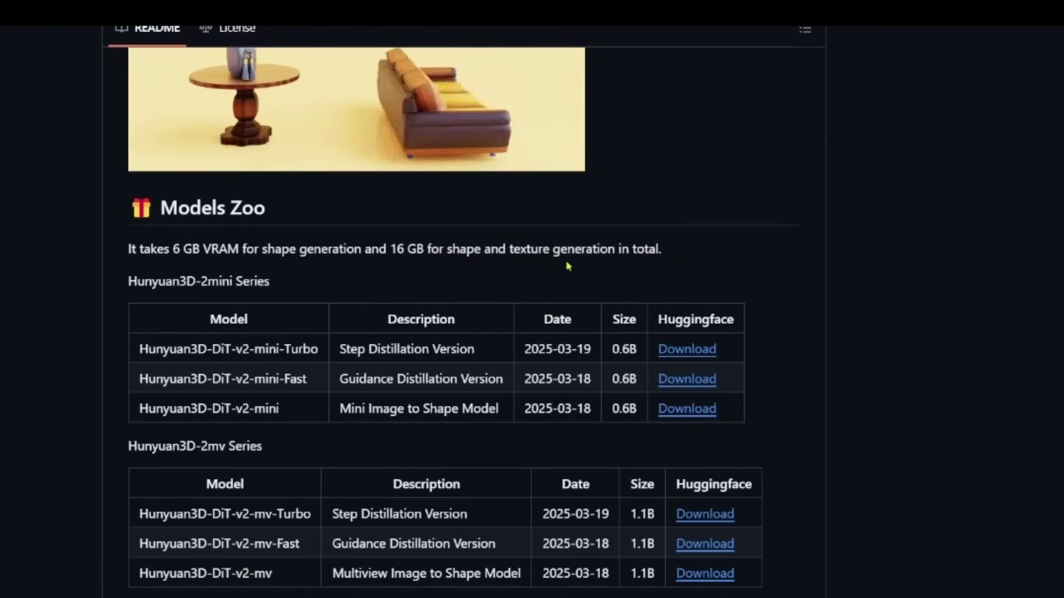
left_click_drag(662, 251, 475, 251)
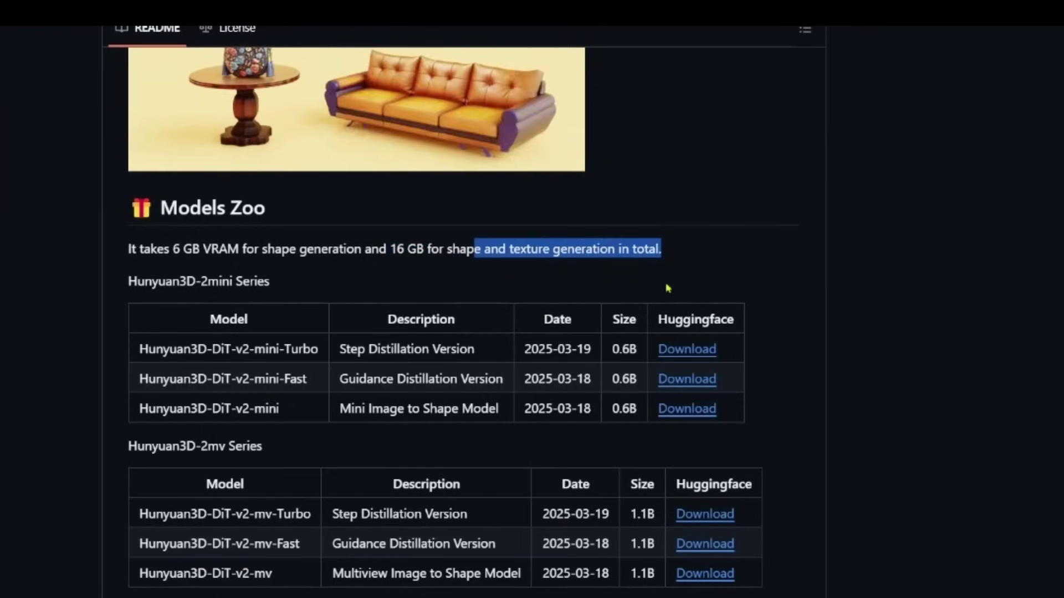
left_click(663, 295)
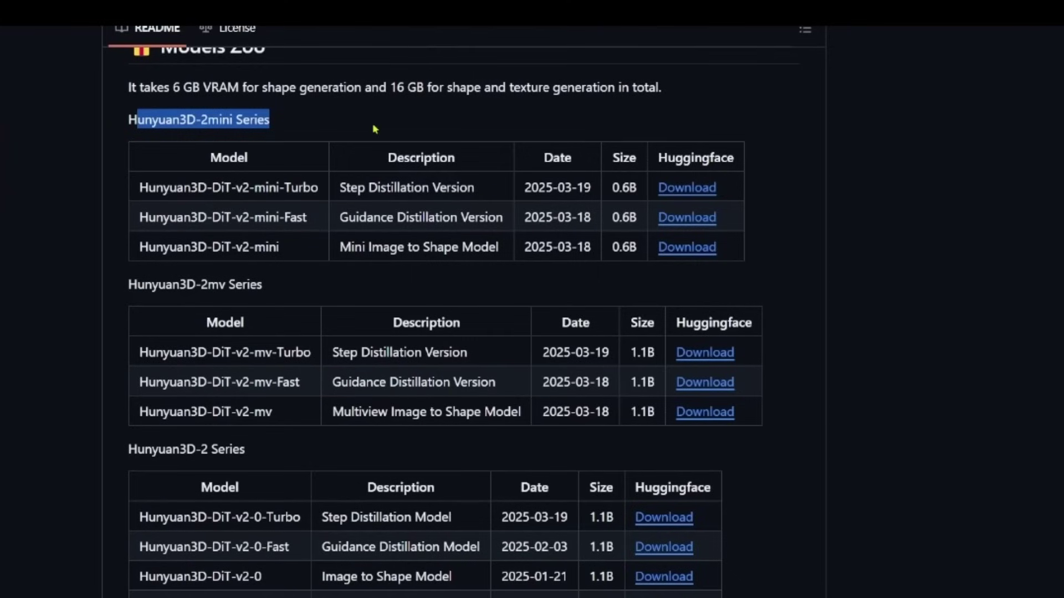
left_click(467, 131)
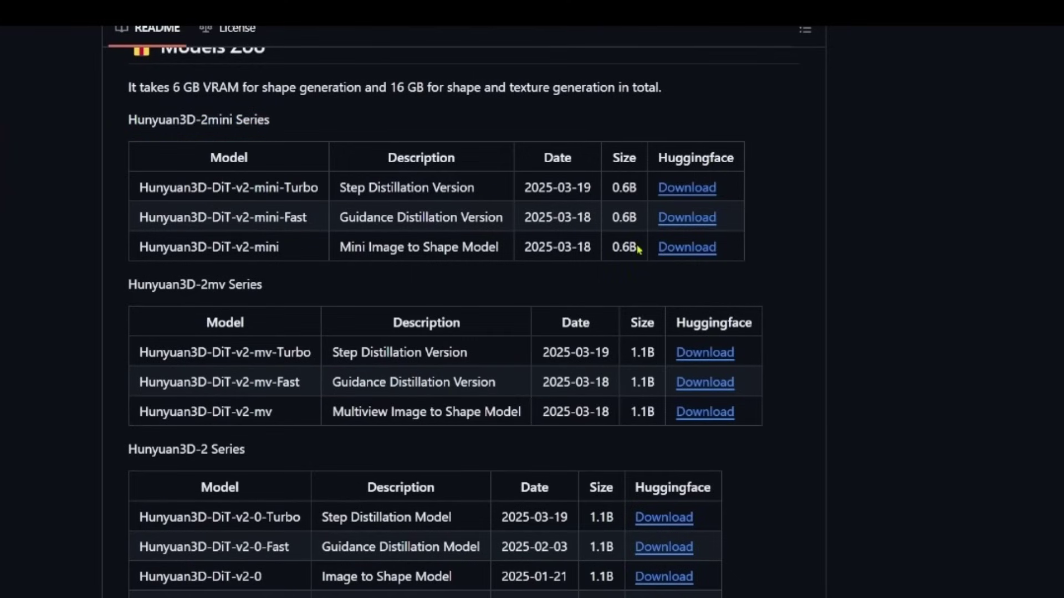
- Highlight the Hunyuan3D-DiT-v2-mini size, the Hunyuan3D-2mv Series heading and model rows, and the Hunyuan3D-2 Series heading
left_click_drag(641, 250, 604, 248)
scroll(412, 272, "down", 1)
left_click_drag(266, 205, 179, 205)
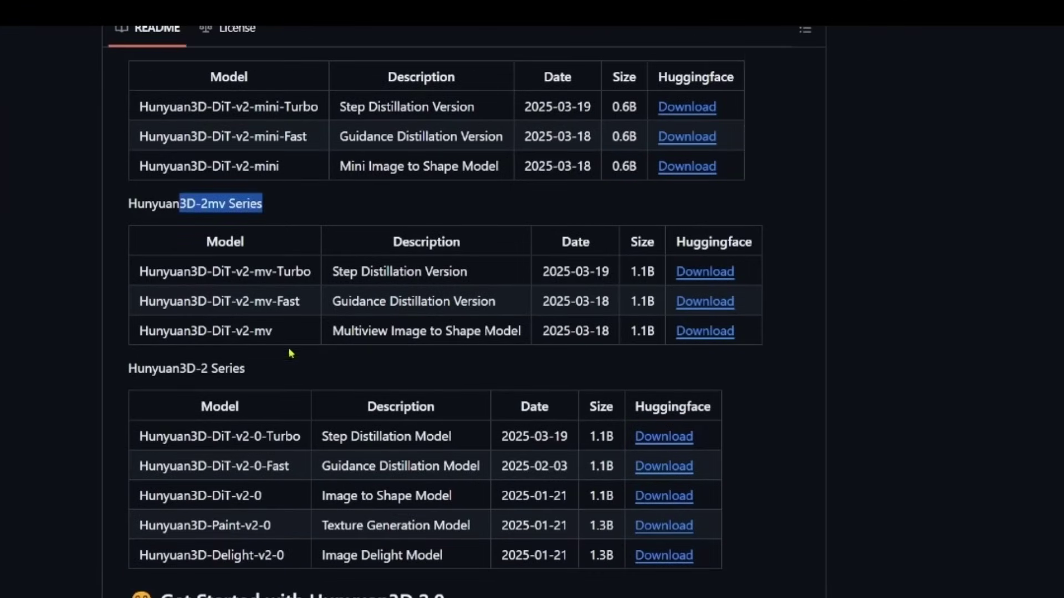
scroll(293, 360, "down", 4)
left_click_drag(245, 207, 166, 207)
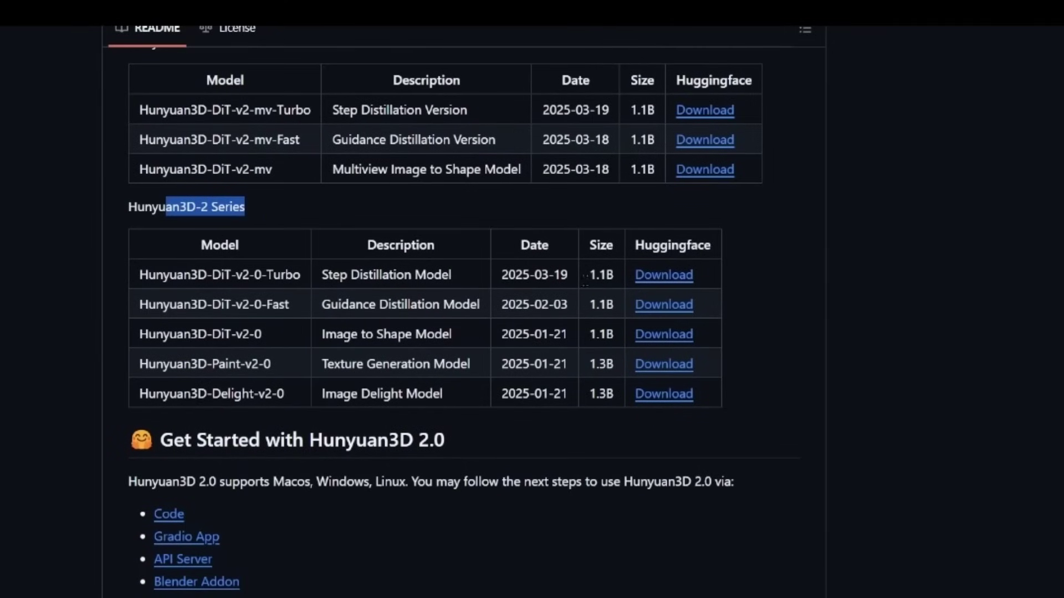
scroll(305, 290, "up", 2)
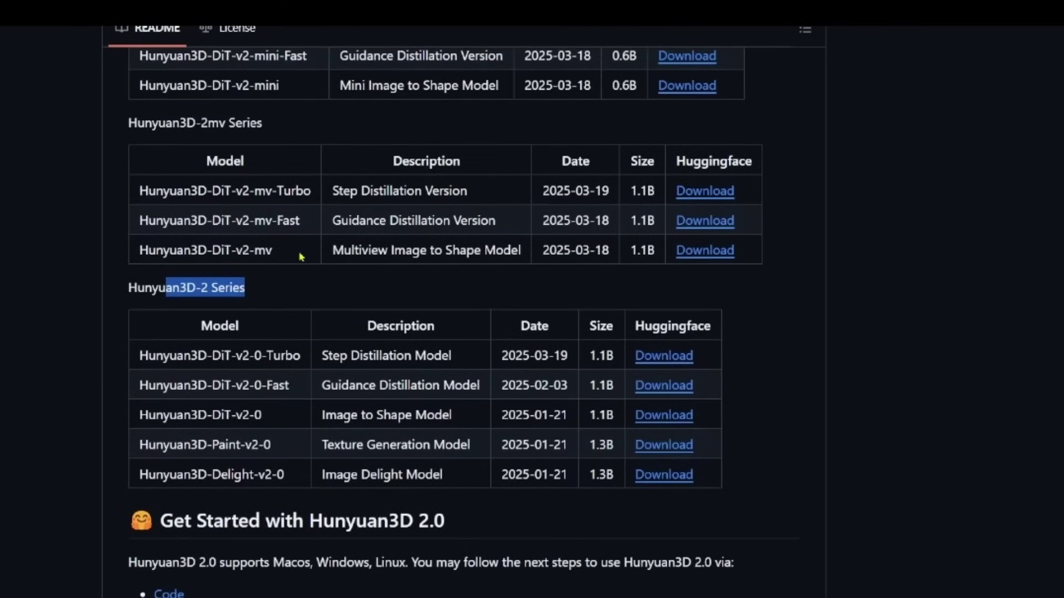
left_click_drag(302, 256, 250, 189)
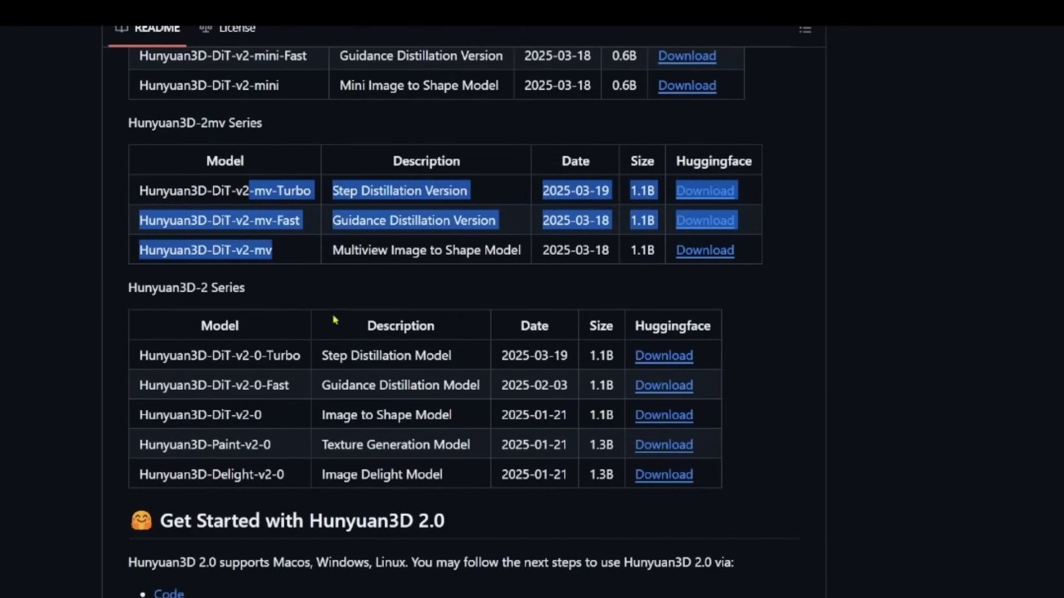
left_click_drag(252, 288, 104, 289)
scroll(333, 297, "down", 2)
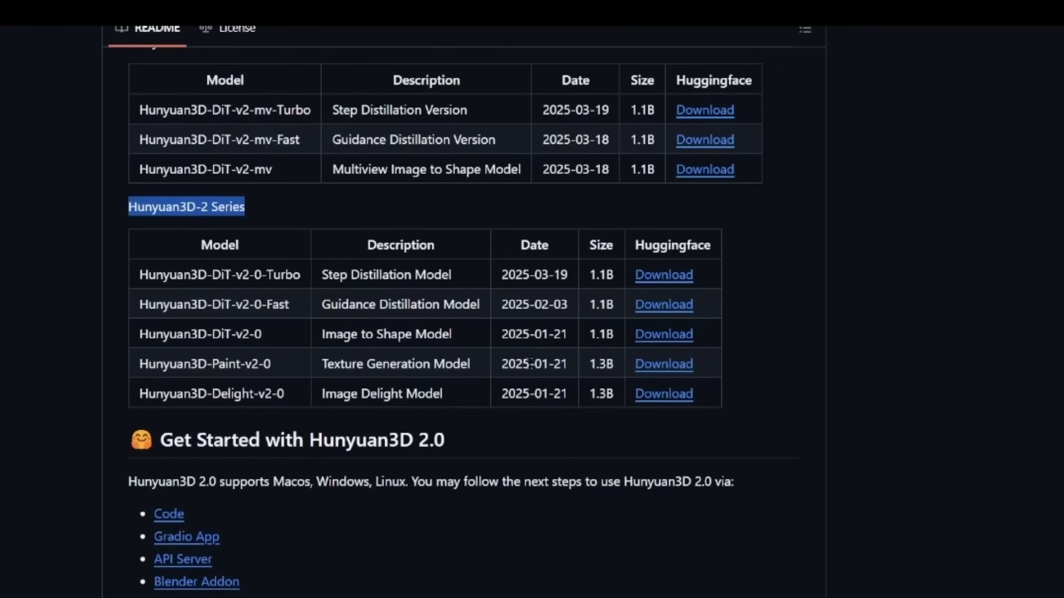
- Highlight the Hunyuan3D-DiT-v2-0 entry, its Image to Shape Model description and its Download link
left_click_drag(137, 345, 476, 340)
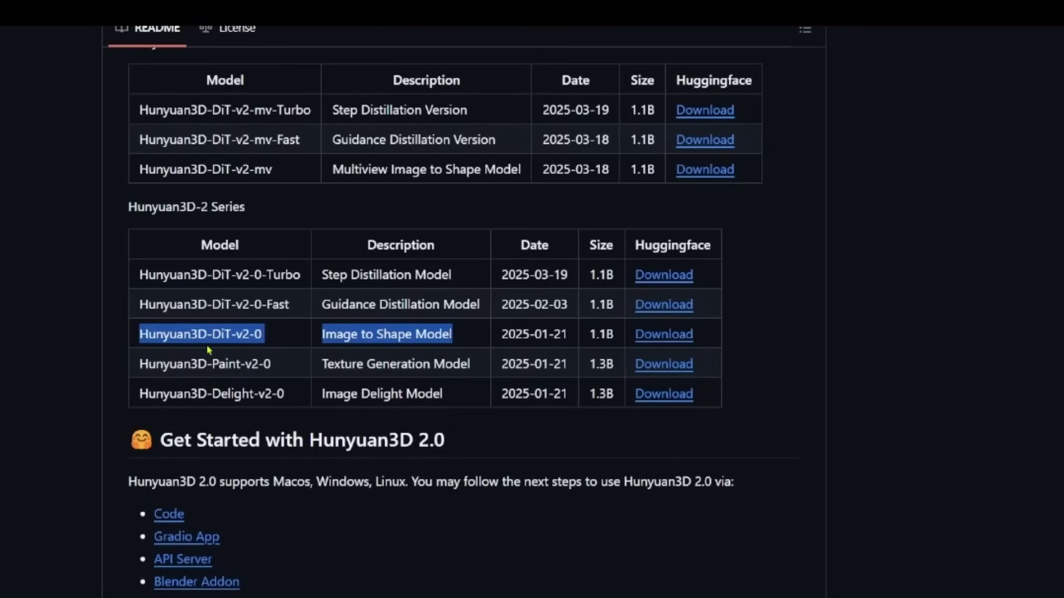
left_click(247, 348)
left_click_drag(323, 334, 456, 337)
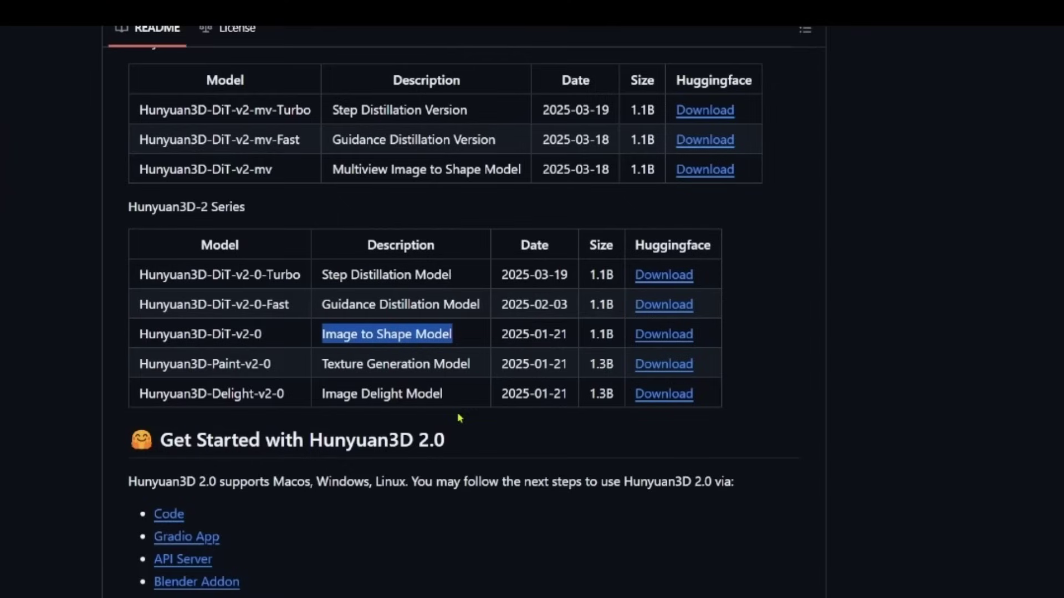
left_click(765, 379)
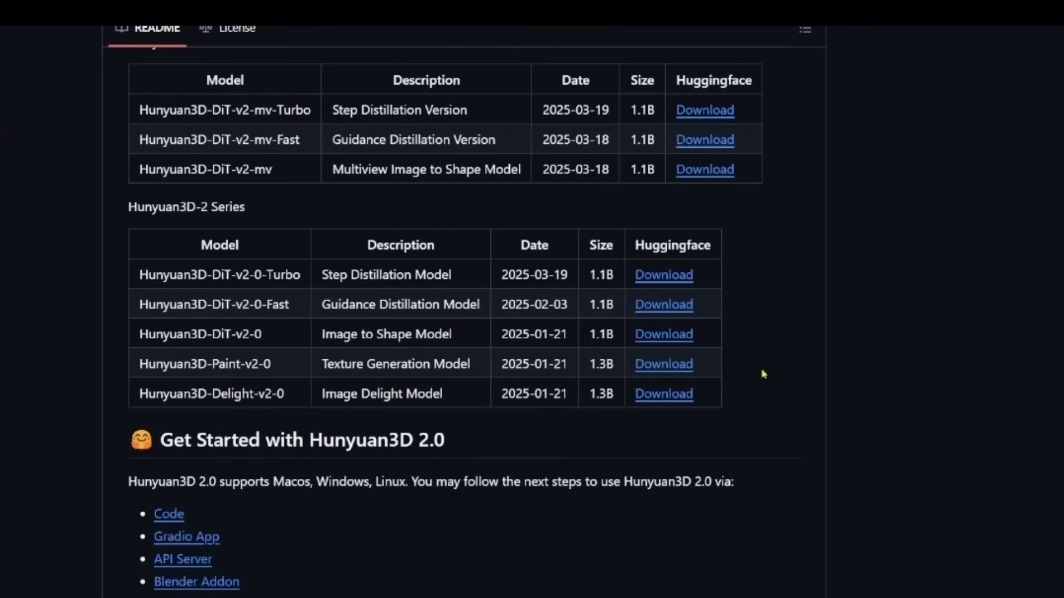
left_click_drag(705, 336, 636, 336)
left_click(773, 376)
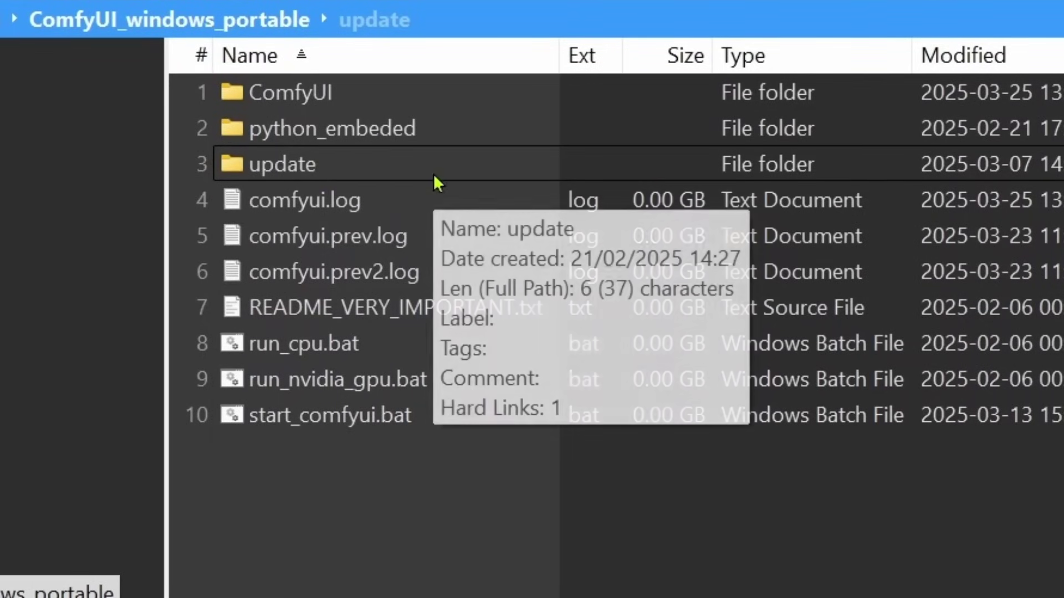
- In the file manager, open ComfyUI_windows_portable's update folder and inspect update.py and the contents of update_comfyui.bat
double_click(376, 169)
left_click(490, 177)
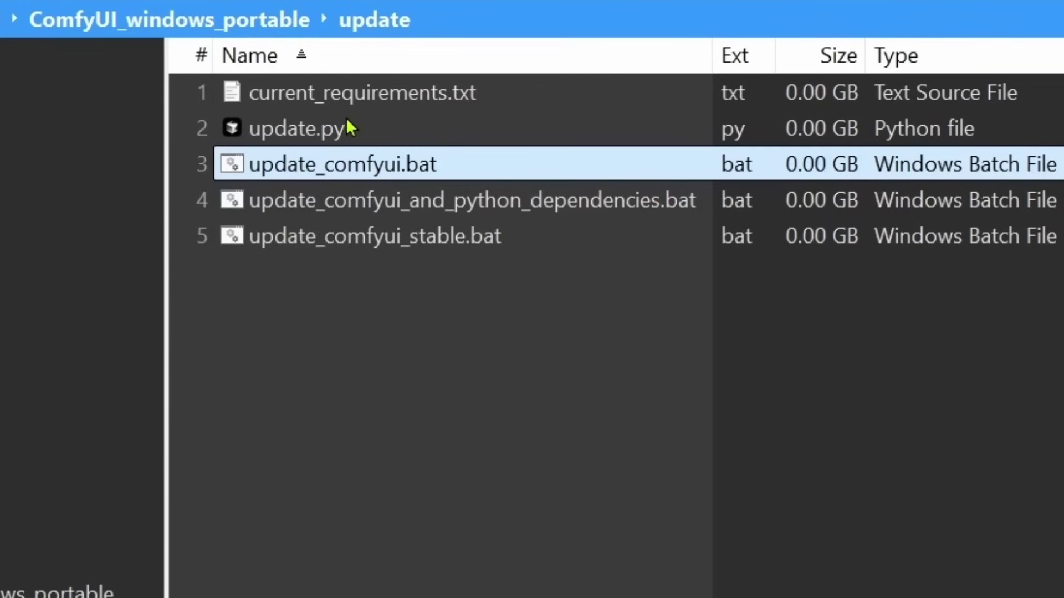
left_click(408, 135)
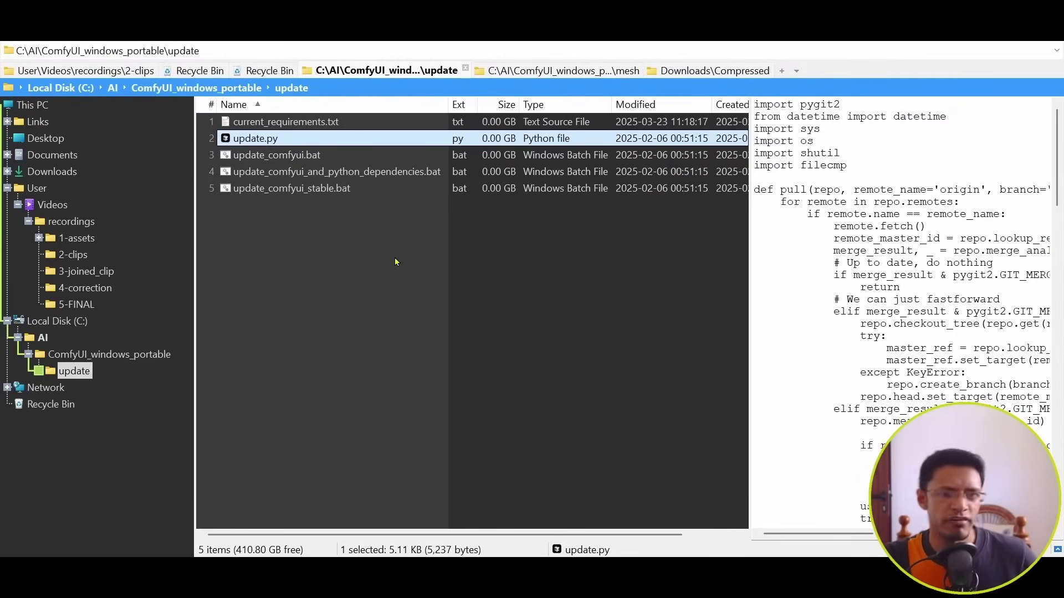
left_click(310, 155)
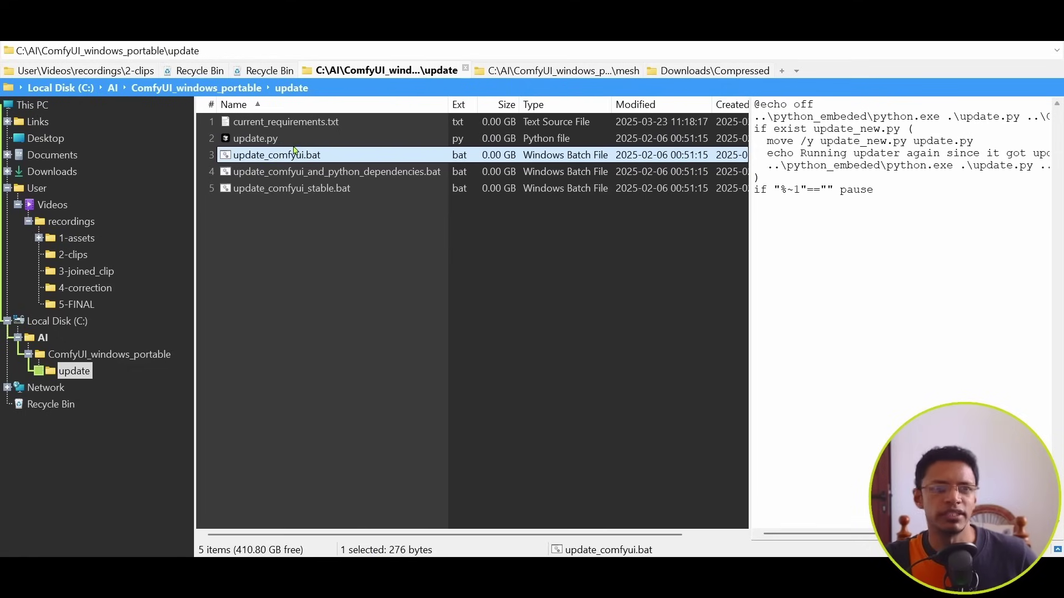
left_click_drag(1034, 166, 787, 166)
left_click(642, 366)
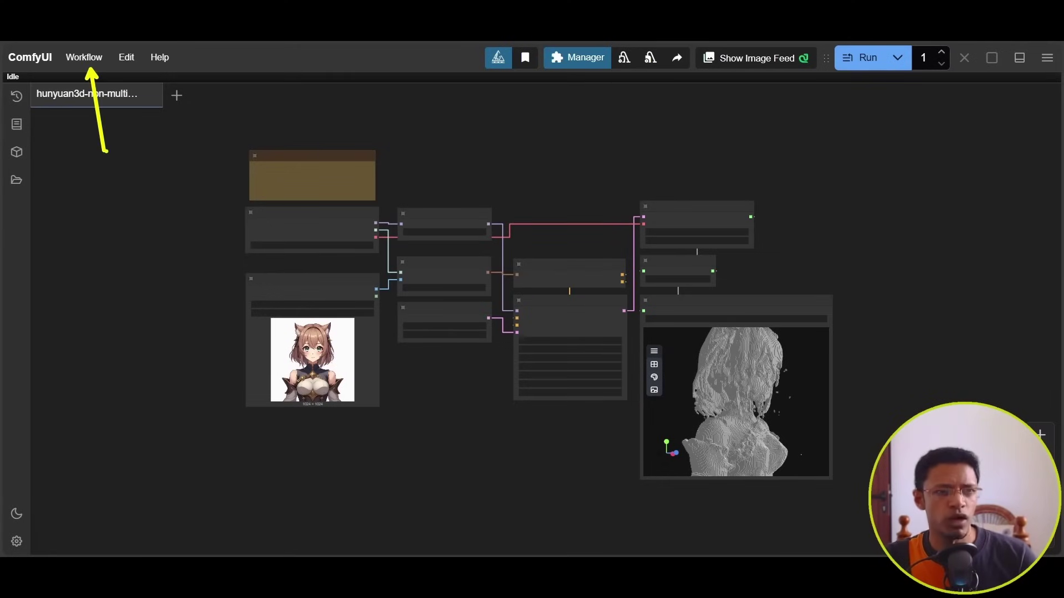
- Open the workflow template library, show the 3D category and load the Hunyuan3D 2.0 template
left_click(84, 57)
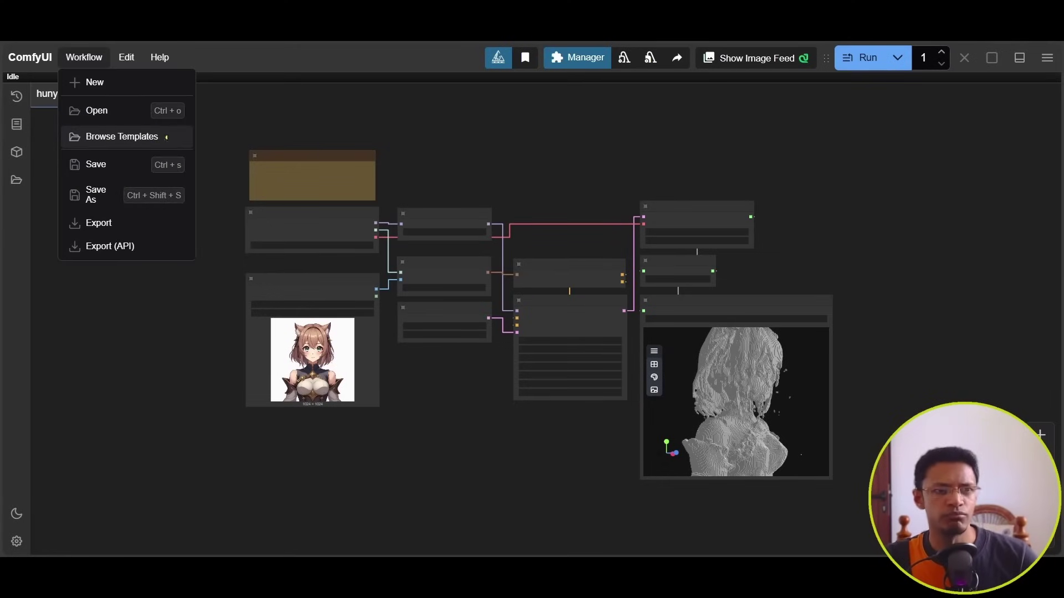
left_click(160, 138)
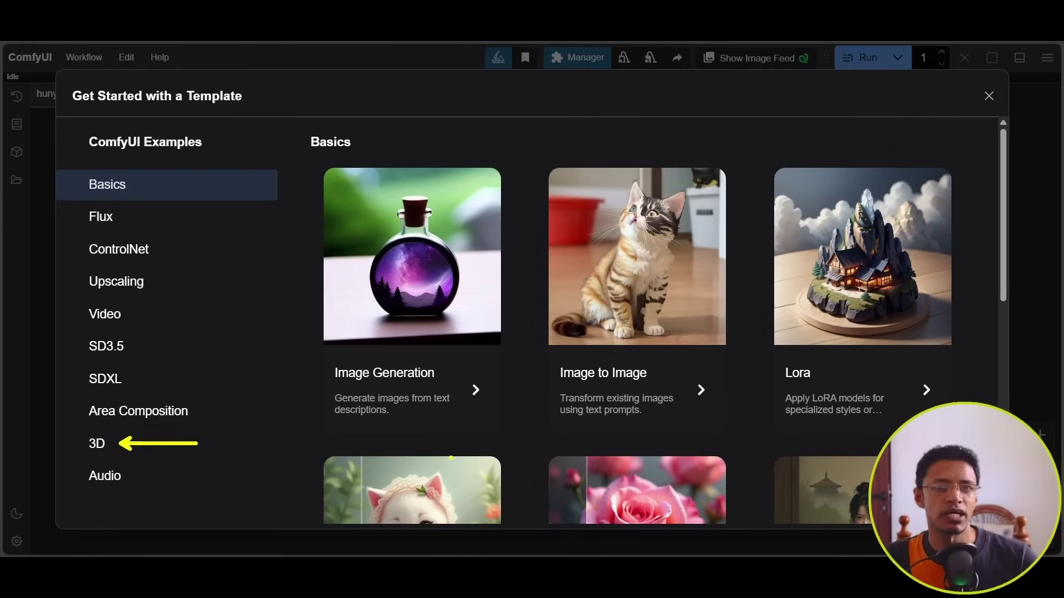
left_click(96, 443)
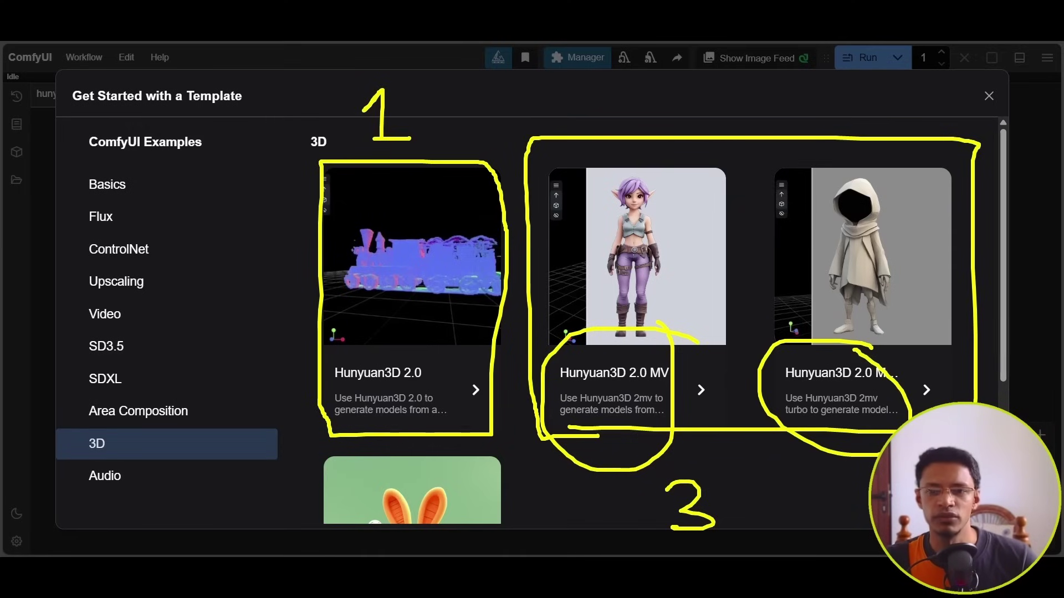
mouse_move(793, 481)
left_mouse_down()
mouse_move(825, 482)
mouse_move(808, 512)
left_mouse_up()
mouse_move(819, 499)
left_mouse_down()
mouse_move(822, 510)
mouse_move(845, 509)
left_mouse_up()
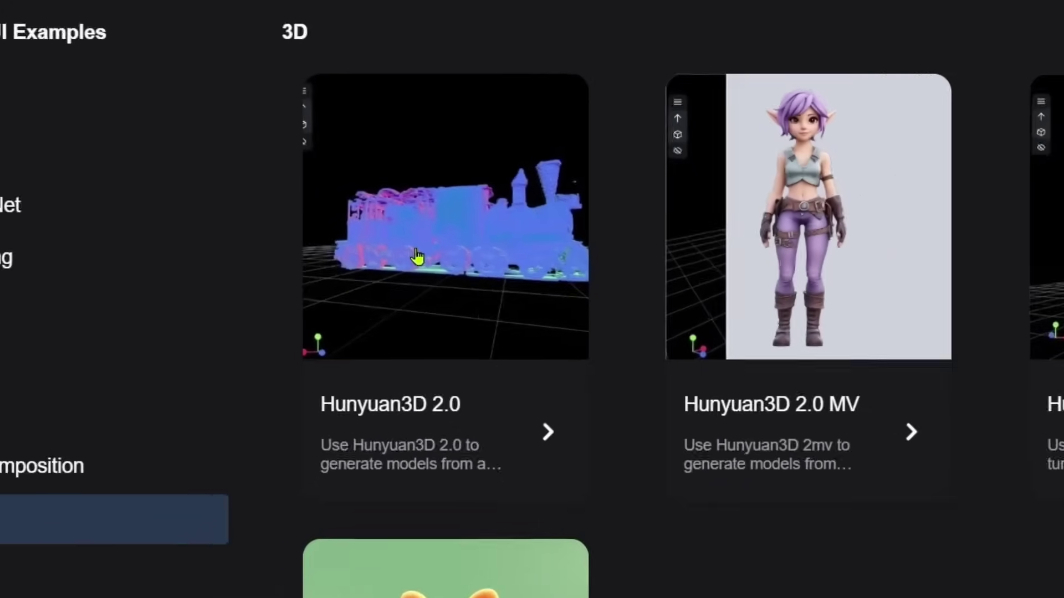
left_click(417, 256)
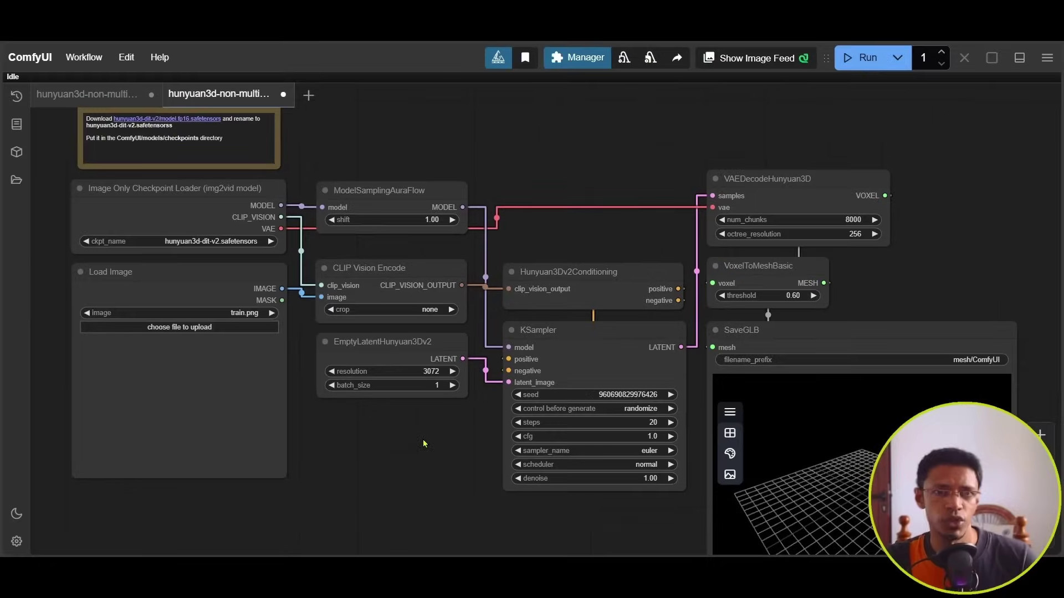
- Spread out the Load Image and Image Only Checkpoint Loader nodes, shifting Load Image down and both nodes outward
scroll(424, 444, "down", 2)
left_click_drag(407, 439, 438, 369)
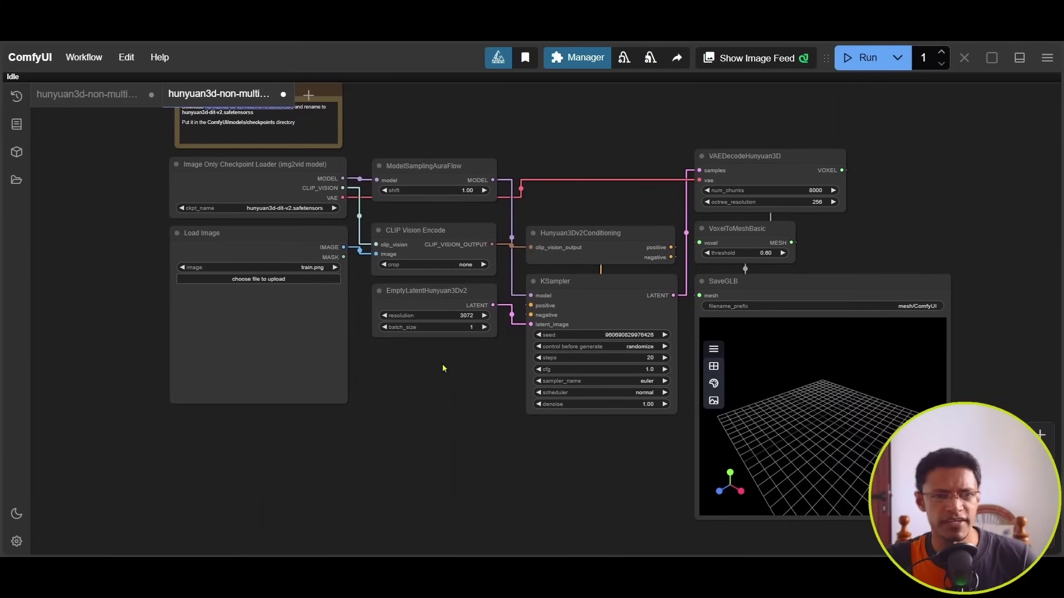
left_click_drag(243, 249, 218, 271)
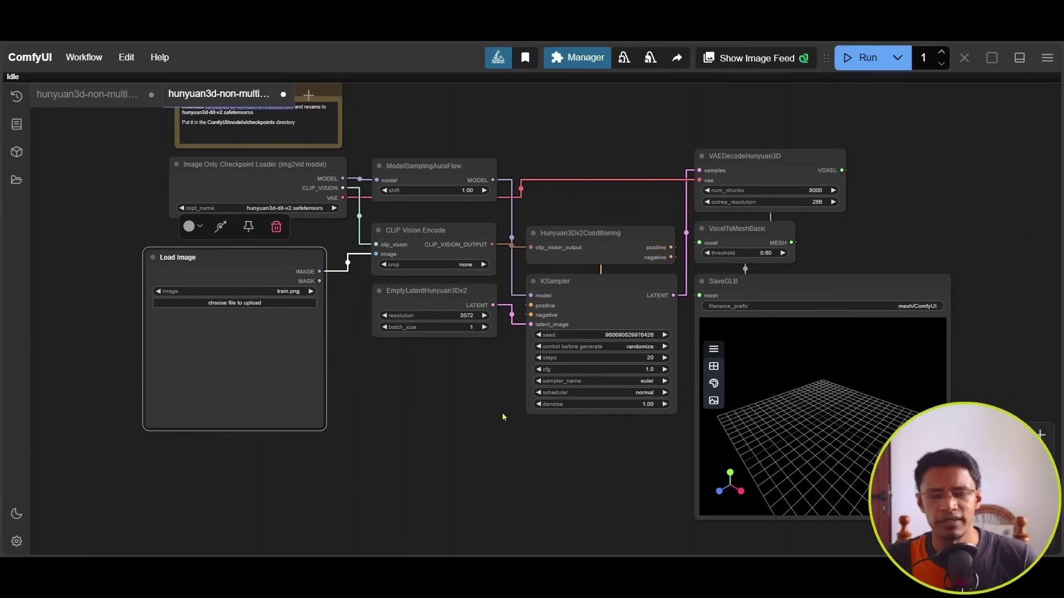
scroll(124, 207, "up", 5)
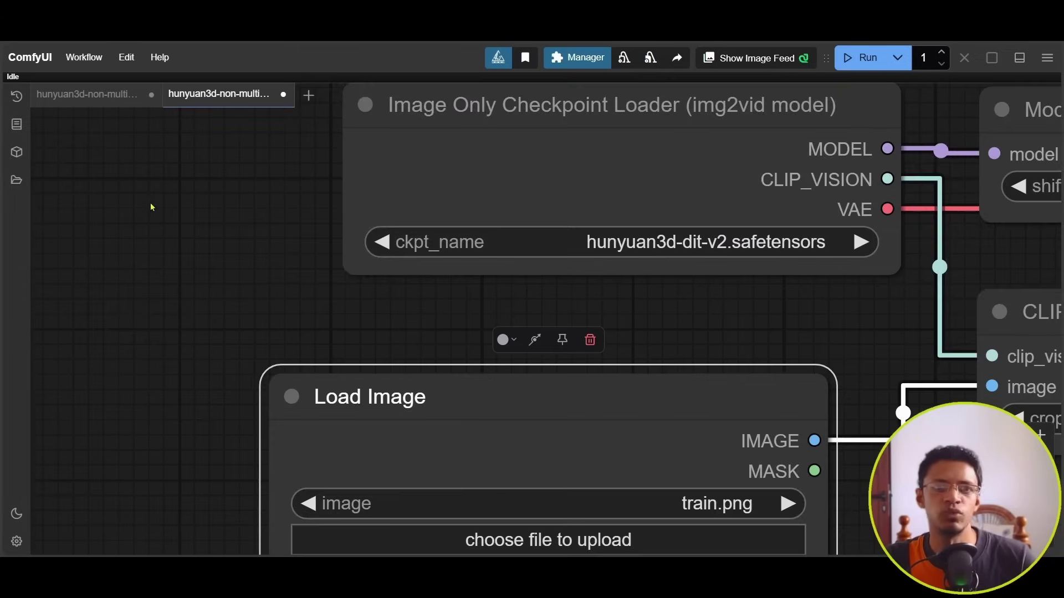
left_click_drag(626, 212, 583, 216)
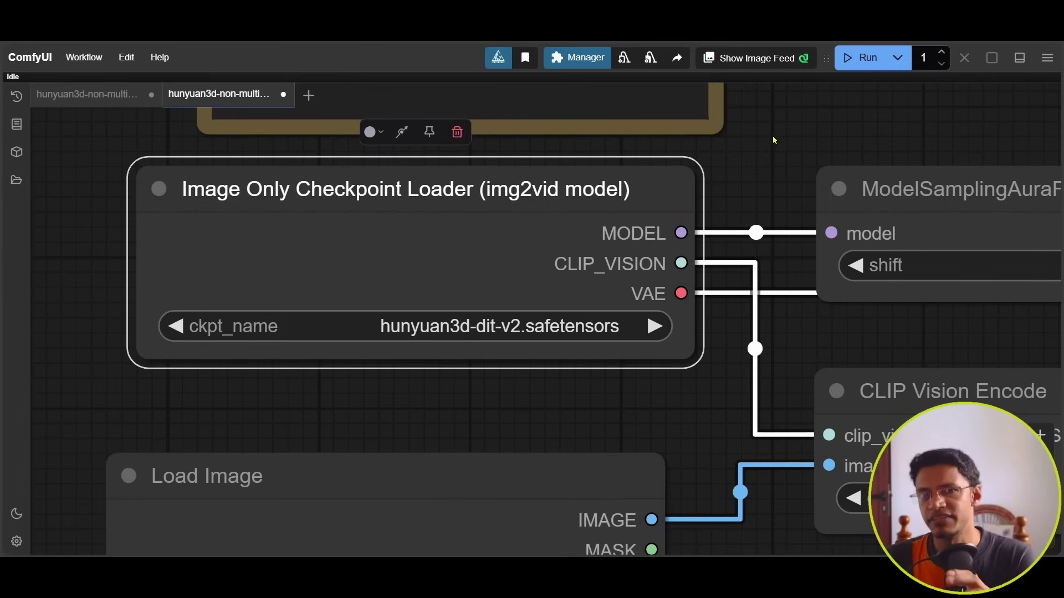
- Read the Markdown Note's model download instructions and filter the checkpoint loader's model list for "model"
left_click_drag(775, 141, 762, 333)
scroll(166, 200, "up", 2)
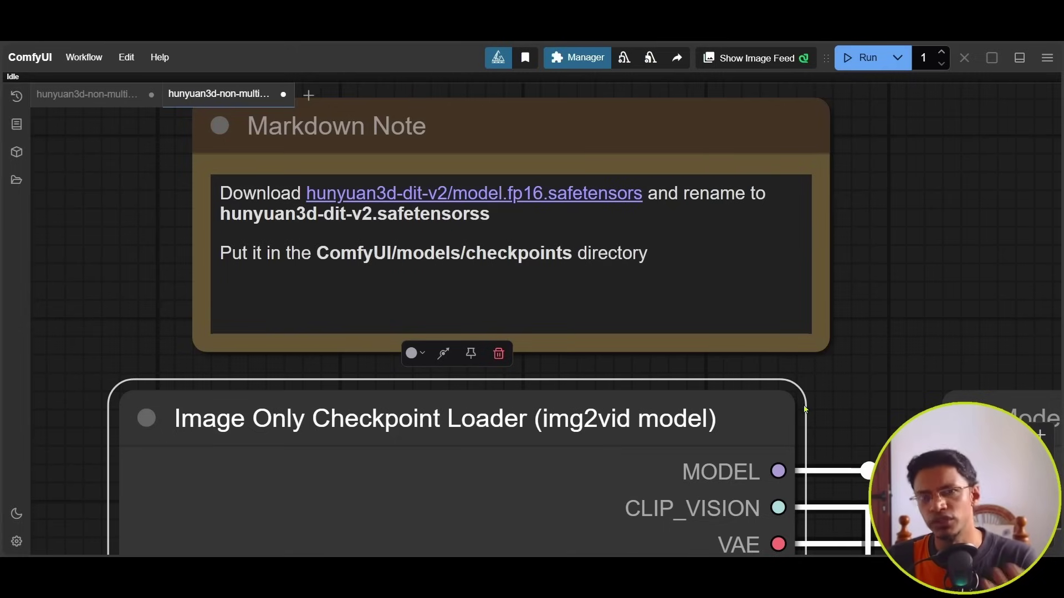
scroll(858, 359, "down", 3)
left_click(555, 312)
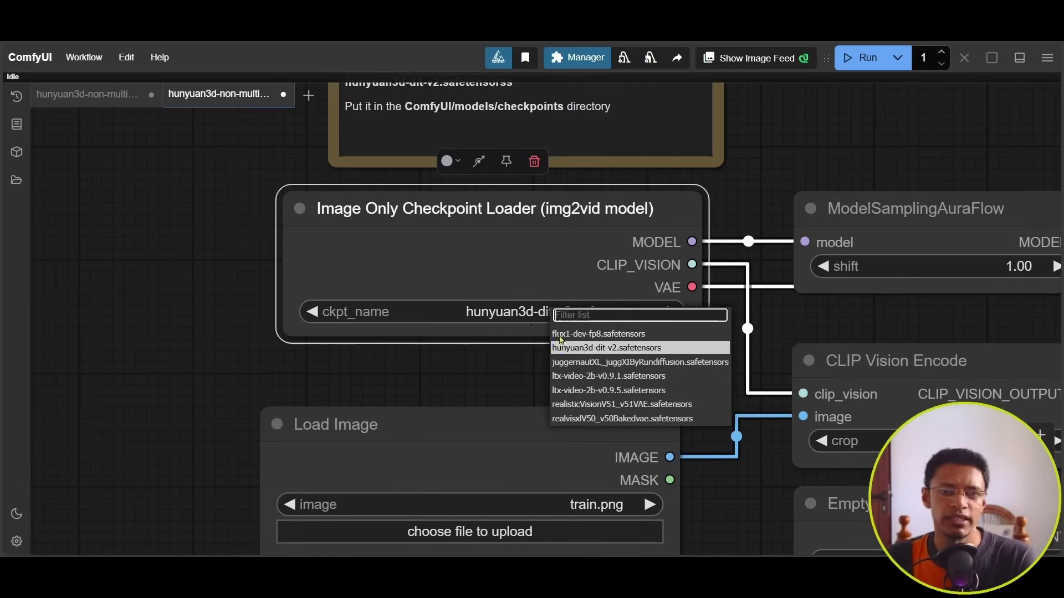
type("modl")
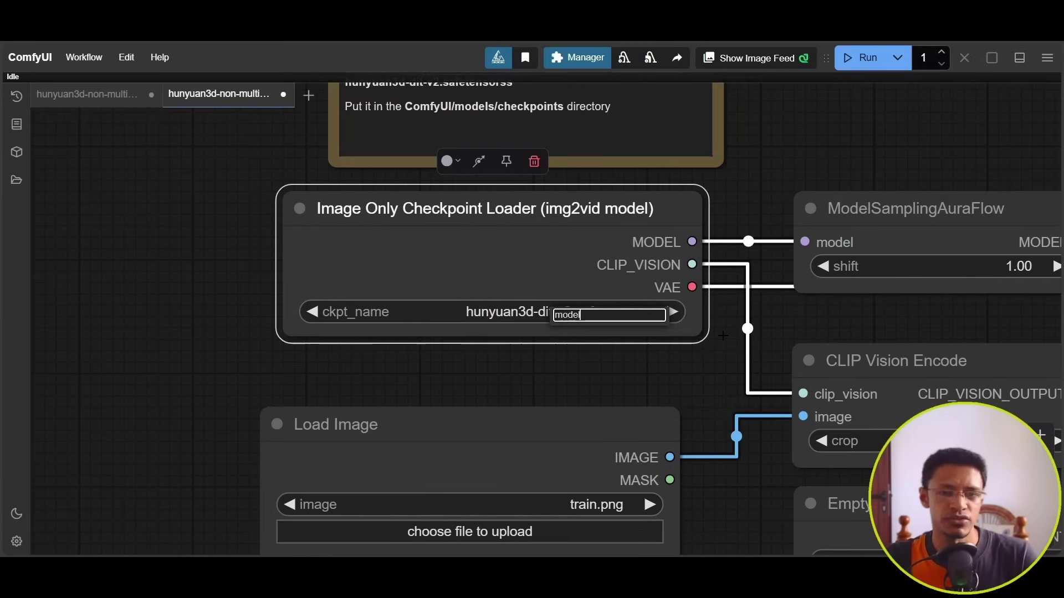
left_click(566, 366)
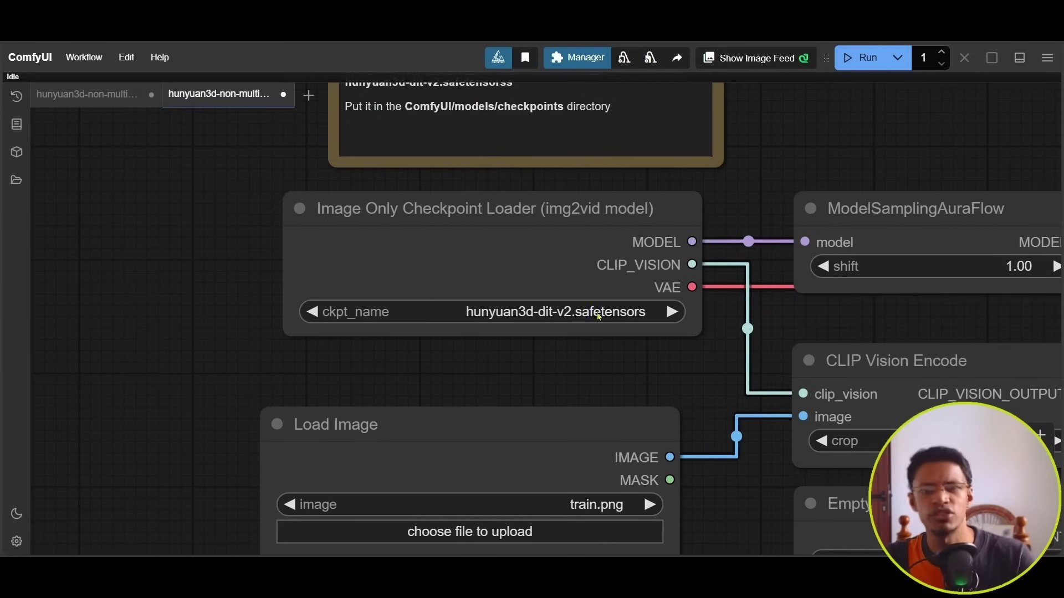
left_click_drag(532, 357, 526, 418)
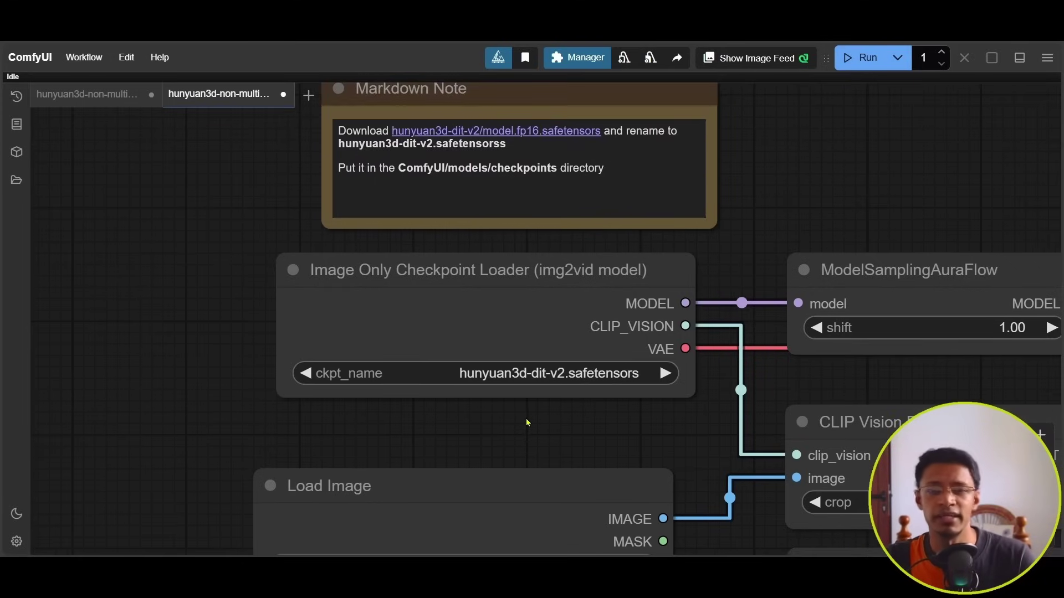
left_click(84, 58)
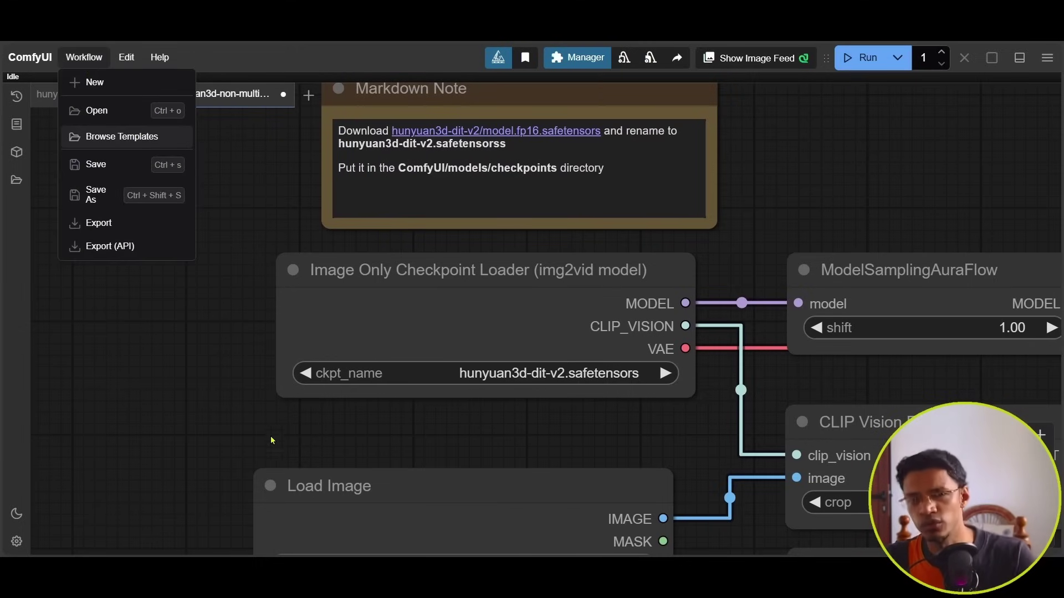
left_click(217, 437)
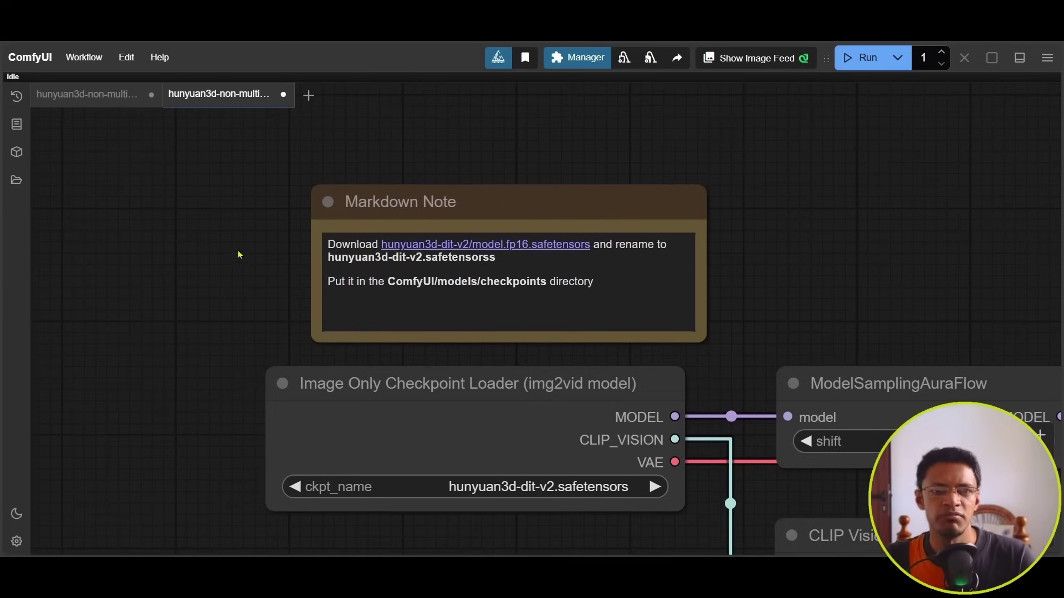
- Correct the file name in the Markdown Note to hunyuan3d-dit-v2.safetensors
scroll(239, 255, "up", 7)
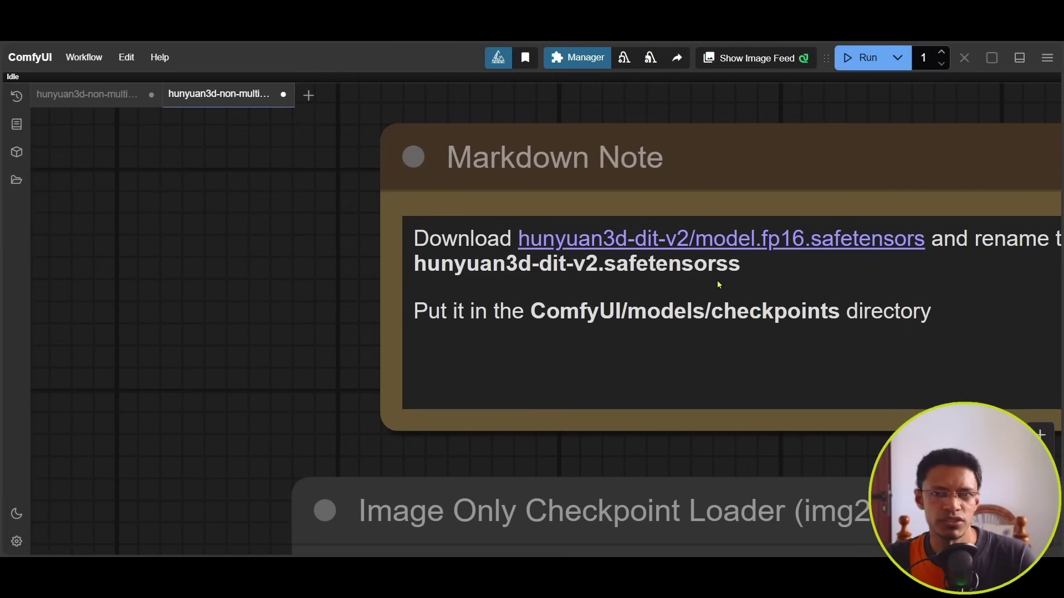
double_click(732, 265)
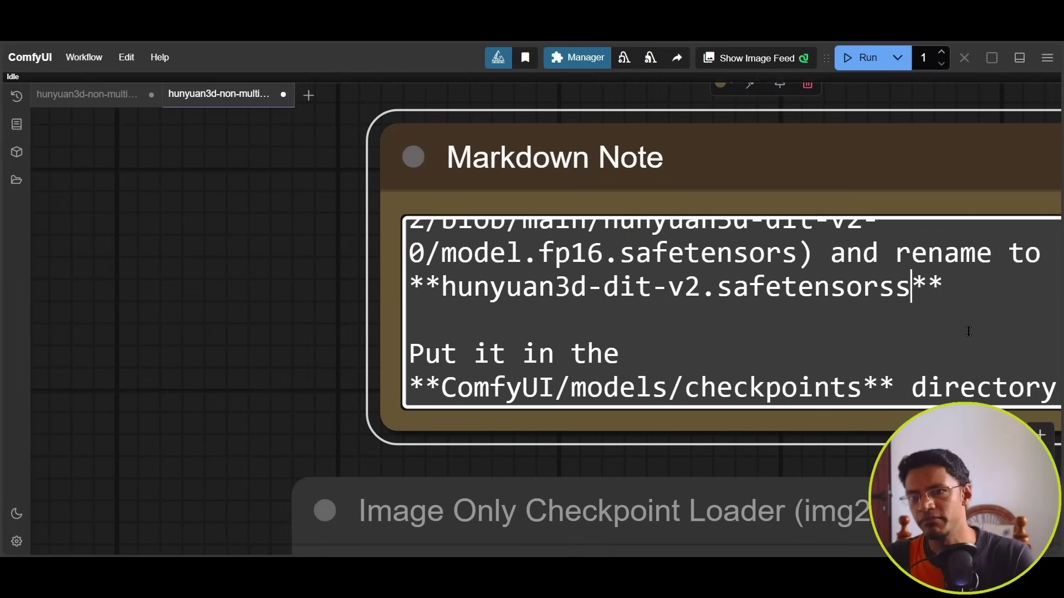
key("BackSpace")
left_click_drag(894, 287, 730, 287)
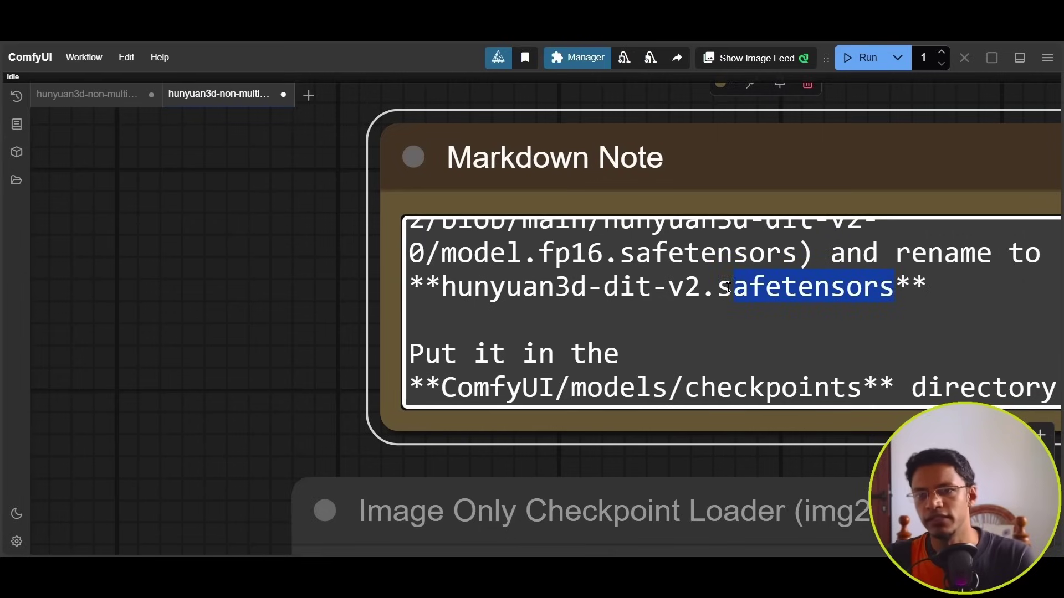
left_click(901, 325)
left_click_drag(879, 287, 896, 284)
left_click(292, 276)
- Look through the checkpoints available in the Image Only Checkpoint Loader's ckpt_name list
scroll(299, 287, "down", 5)
left_click_drag(494, 381, 467, 166)
left_click(610, 343)
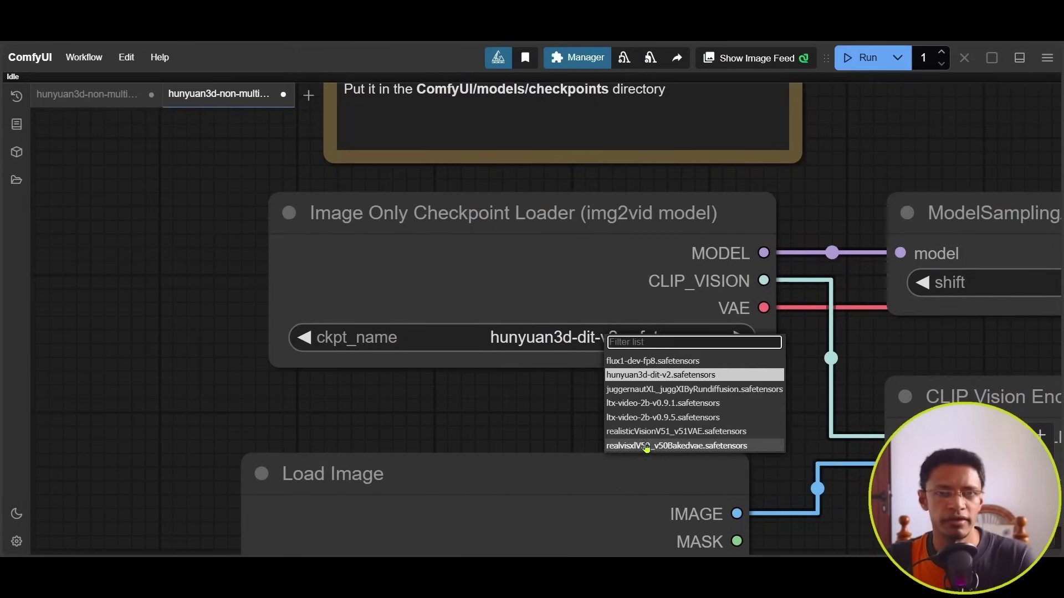
left_click(515, 411)
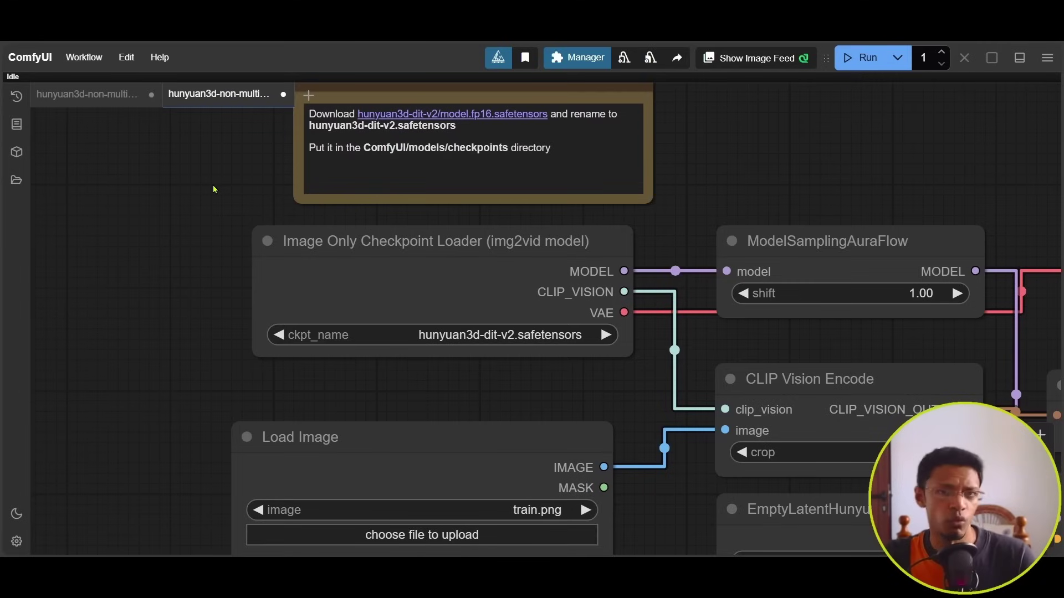
- Highlight the ComfyUI/models/checkpoints path and the file name hunyuan3d-dit-v2.safetensors in the Markdown Note
scroll(288, 195, "up", 5)
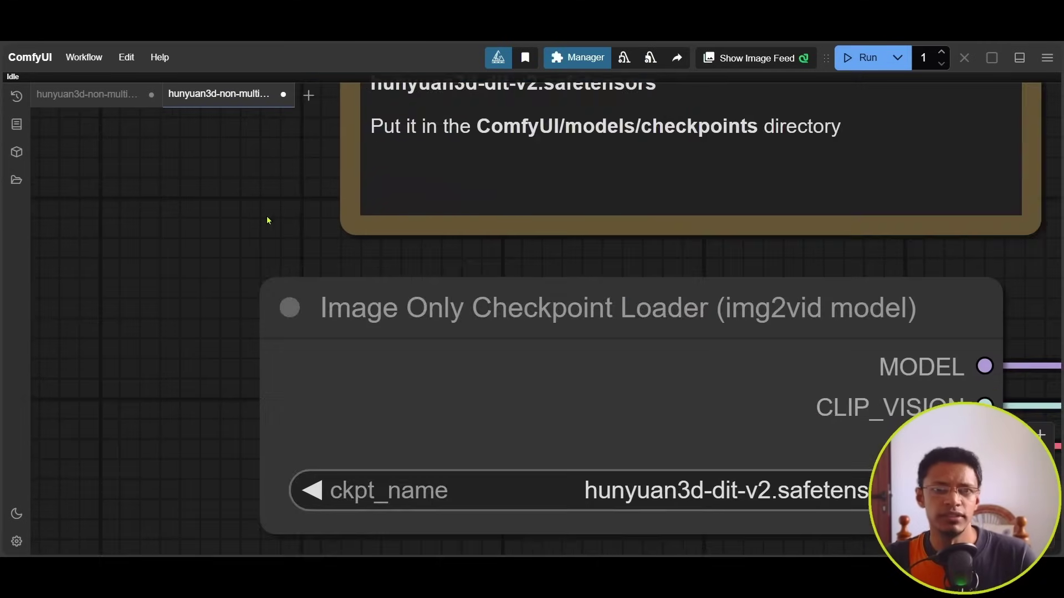
double_click(301, 235)
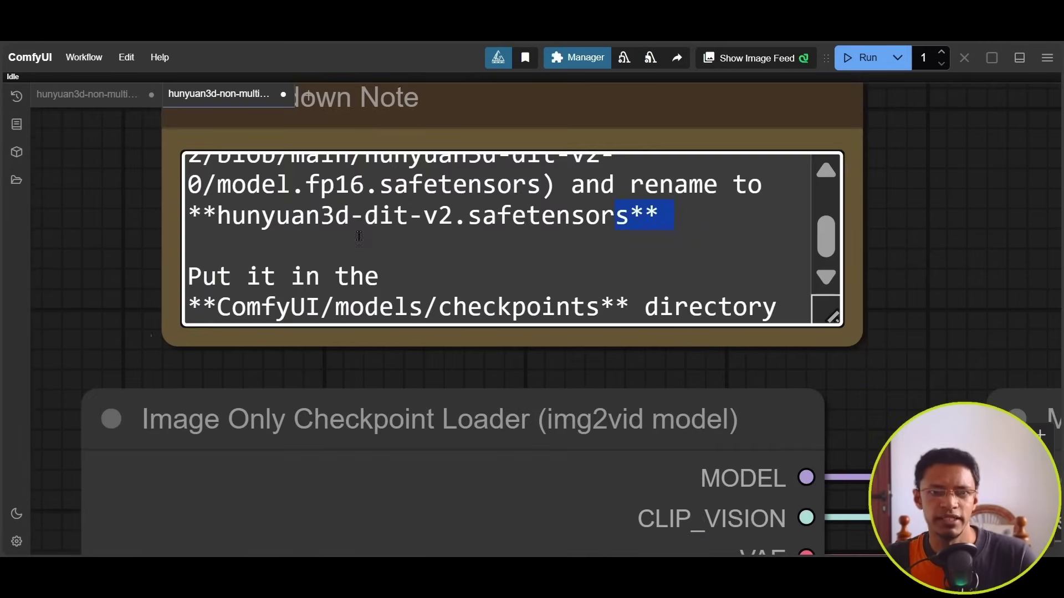
double_click(226, 308)
left_click(365, 308)
double_click(479, 306)
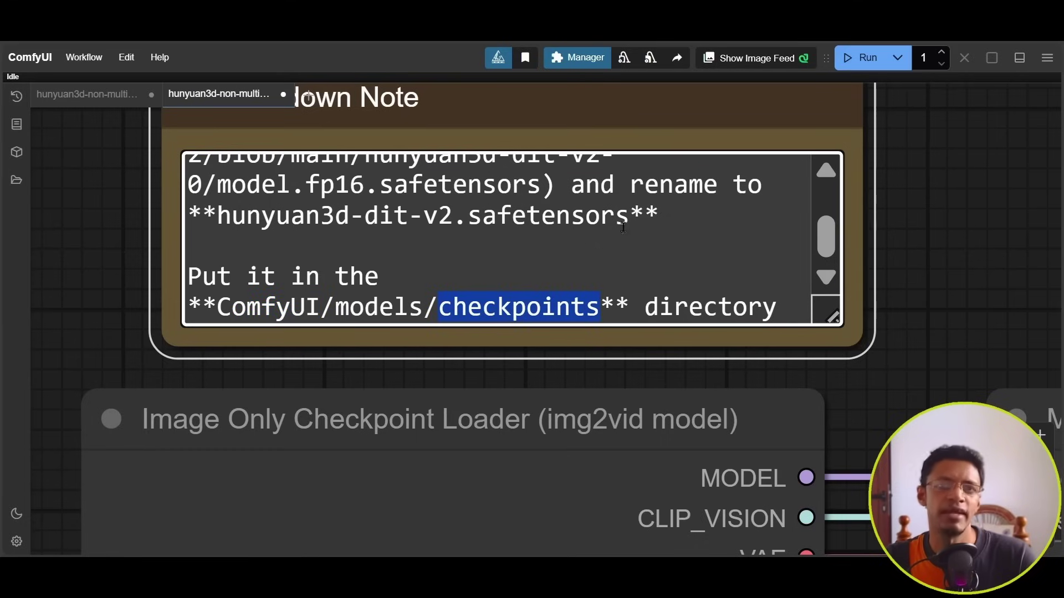
left_click_drag(604, 211, 217, 214)
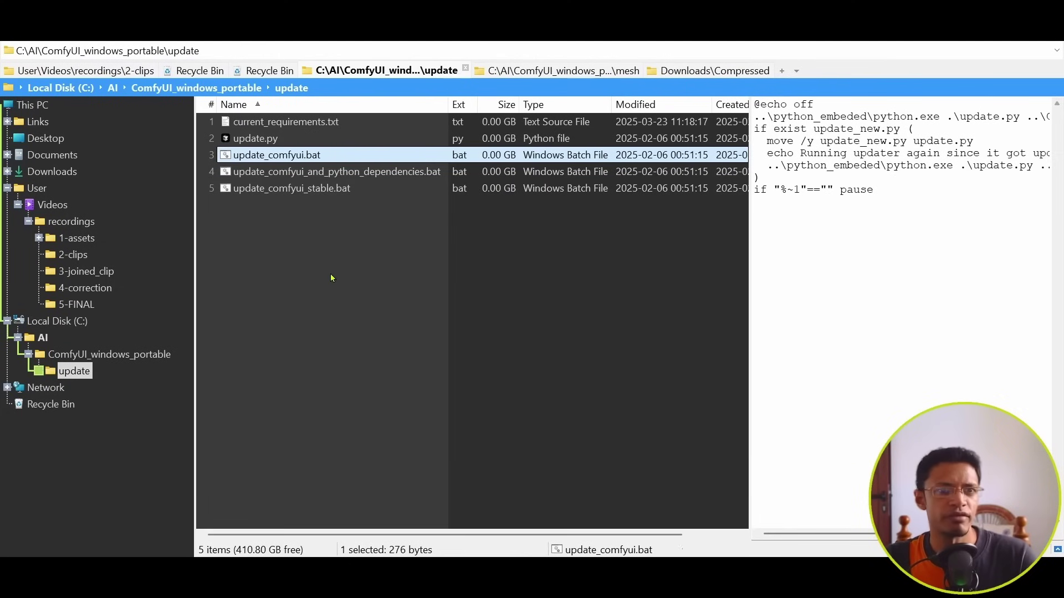
double_click(331, 278)
- In the file manager, go to ComfyUI_windows_portable and open ComfyUI, models and checkpoints to inspect the model files
left_click(301, 127)
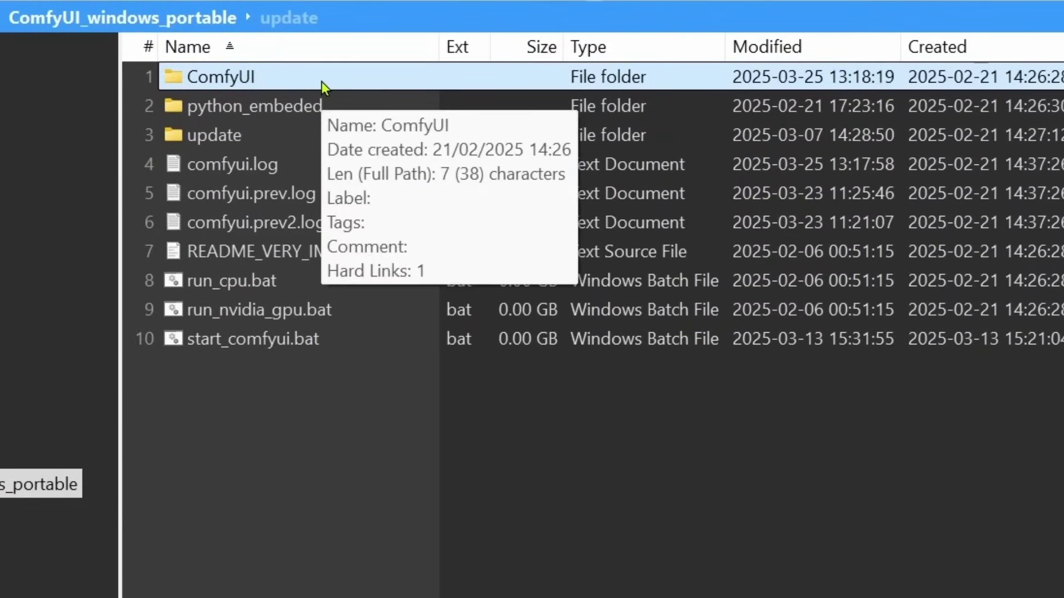
double_click(322, 84)
left_click(224, 407)
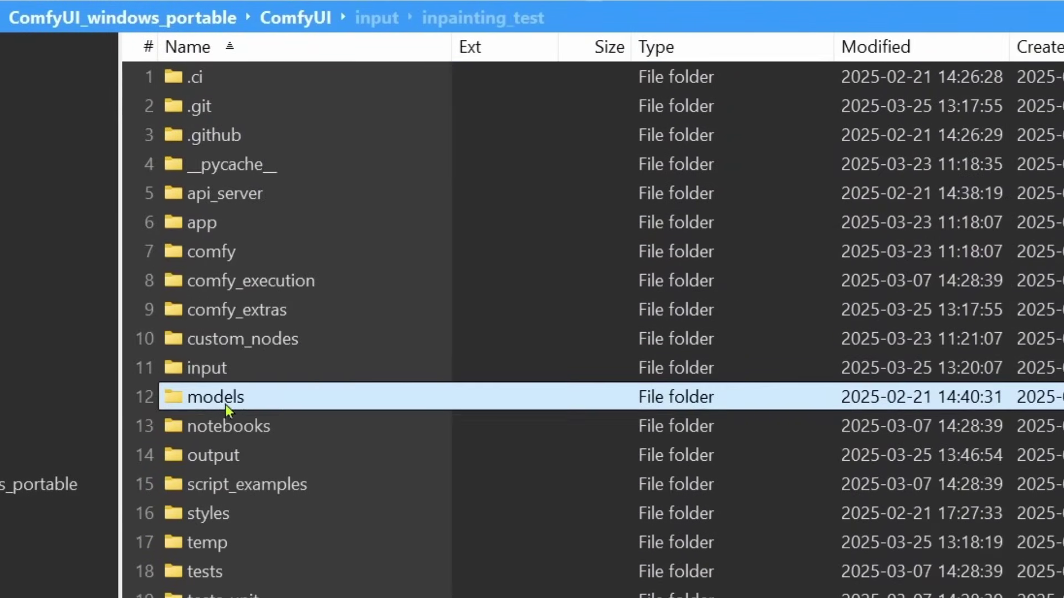
double_click(295, 400)
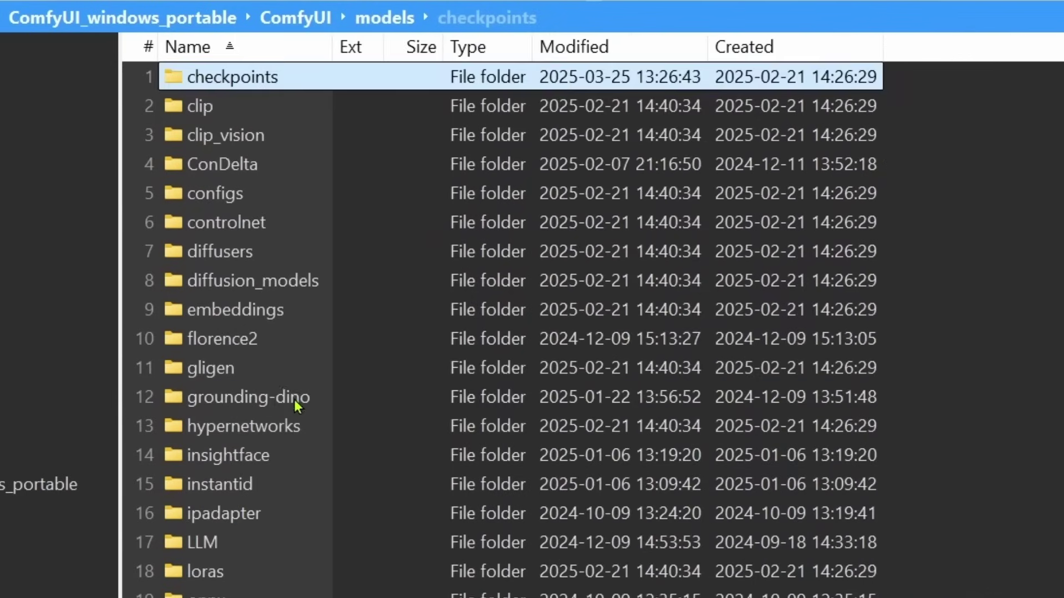
double_click(315, 84)
key("Down")
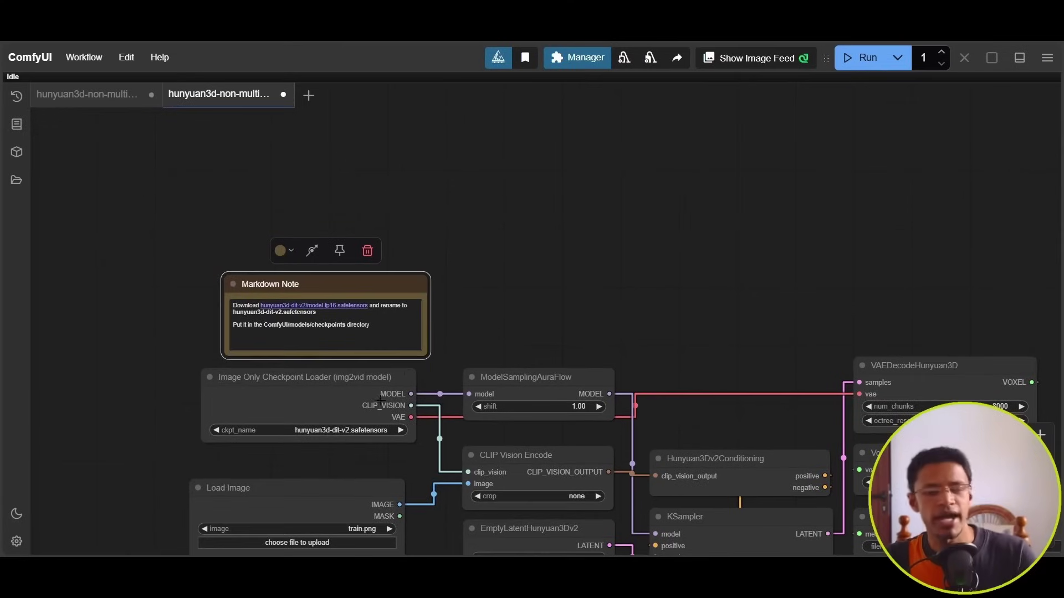
- Refresh ComfyUI's node definitions so that models added to the checkpoints folder are picked up
left_click_drag(432, 351, 375, 228)
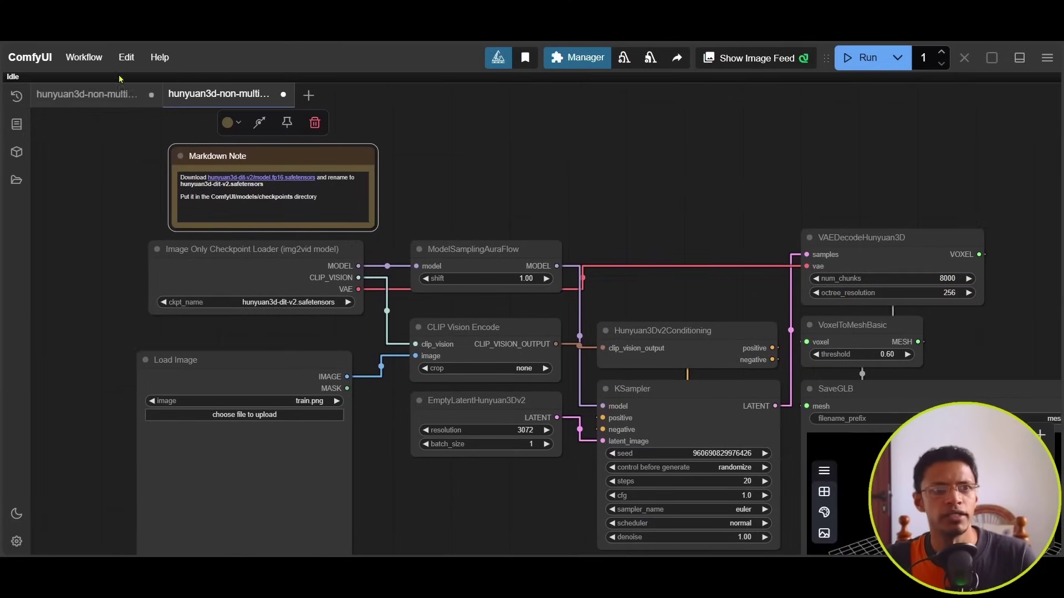
key("shift")
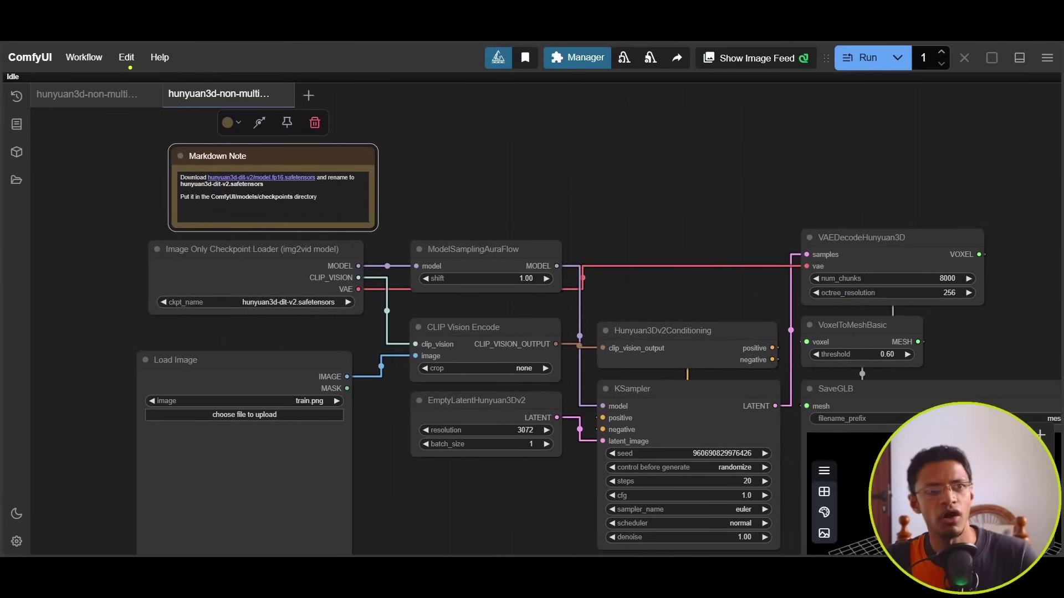
left_click(126, 58)
key("ctrl+shift+3")
left_click_drag(203, 136, 279, 137)
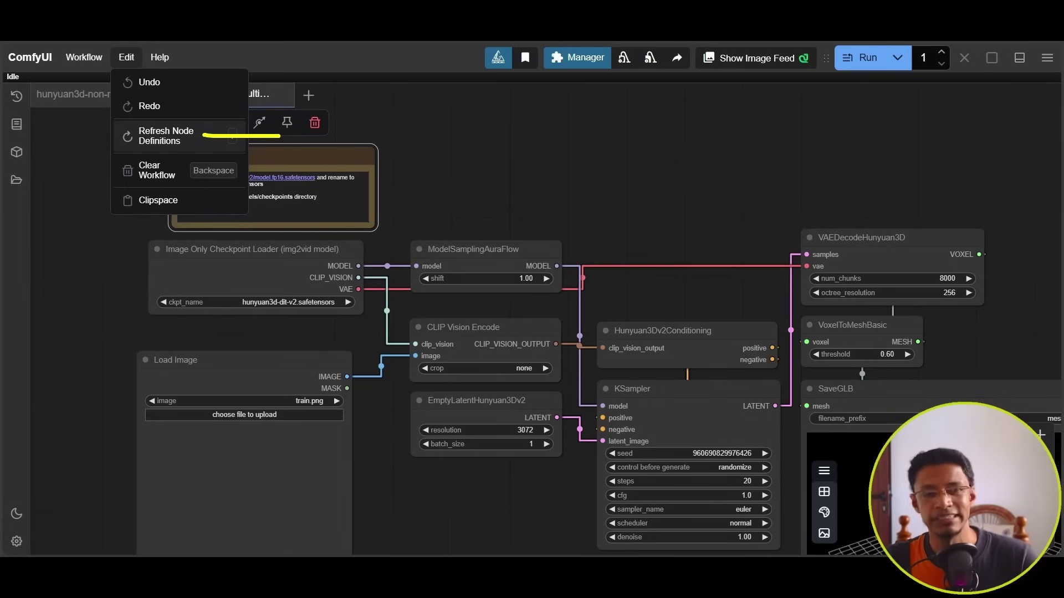
left_click(209, 142)
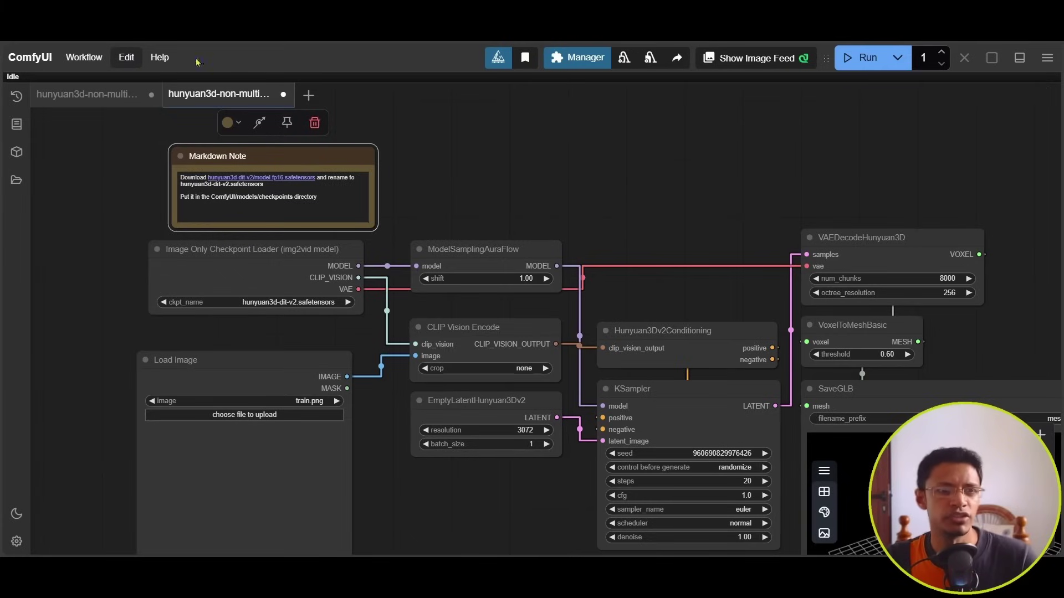
left_click(126, 57)
left_click(166, 138)
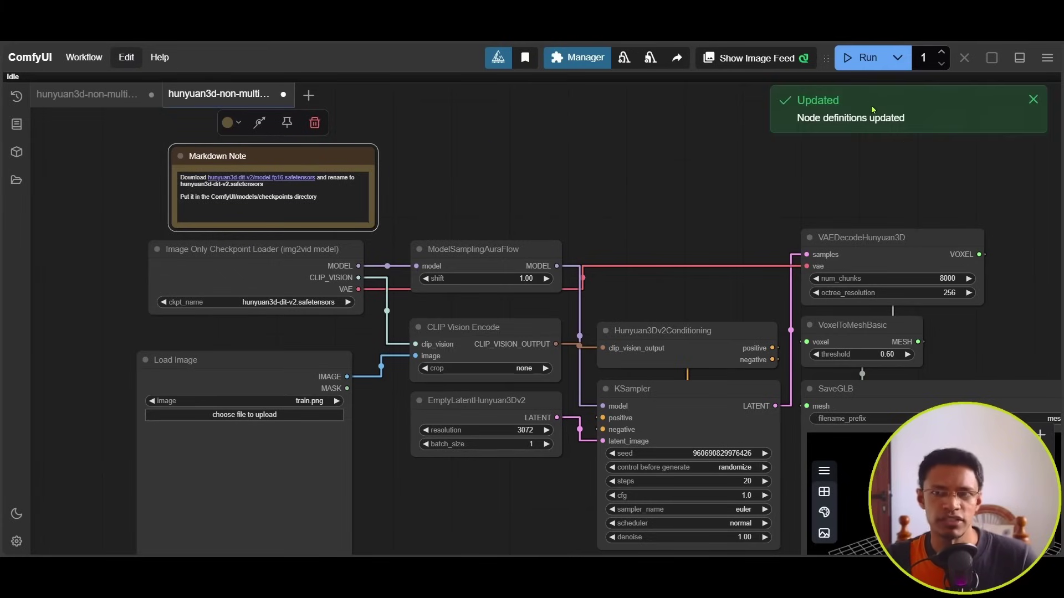
- Choose hunyuan3d-dit-v2.safetensors as the checkpoint in the Image Only Checkpoint Loader node
scroll(356, 295, "up", 5)
left_click(400, 246)
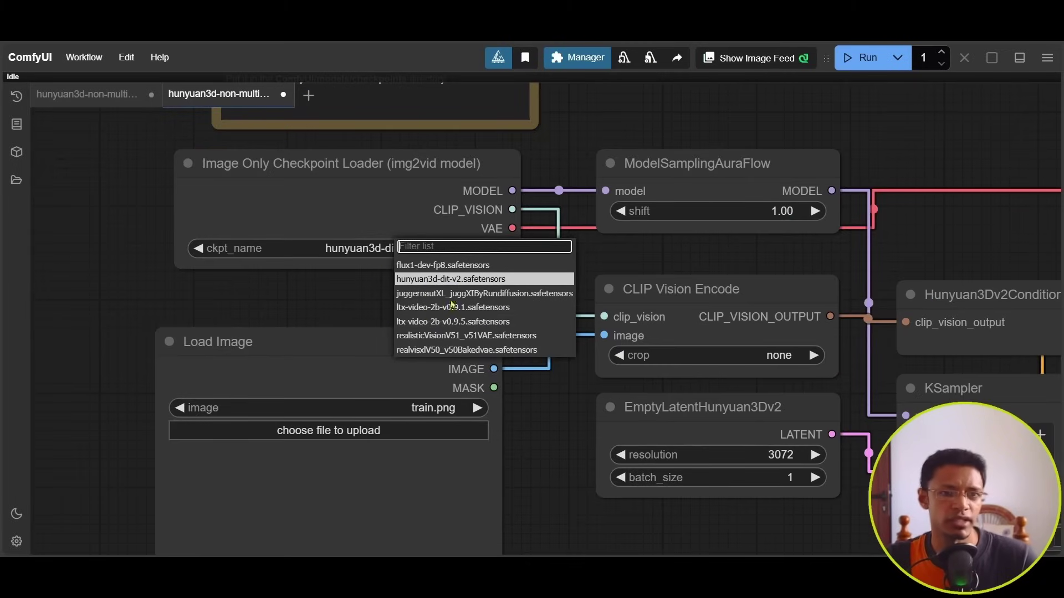
left_click(488, 283)
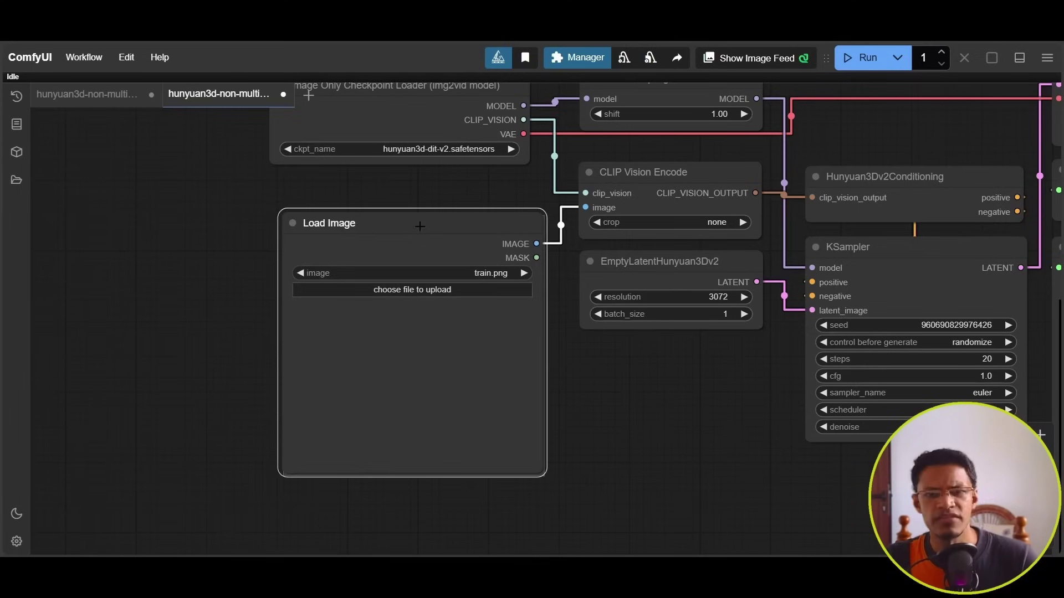
- Load 00000-2666228241.png into the Load Image node and check the picture's resolution
left_click_drag(418, 226, 393, 237)
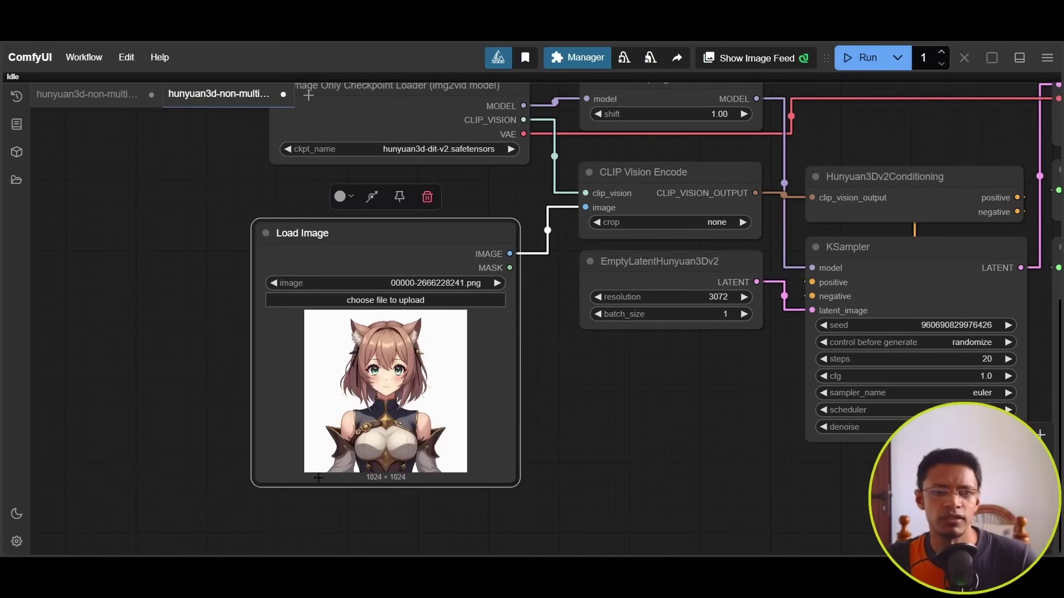
scroll(278, 377, "up", 5)
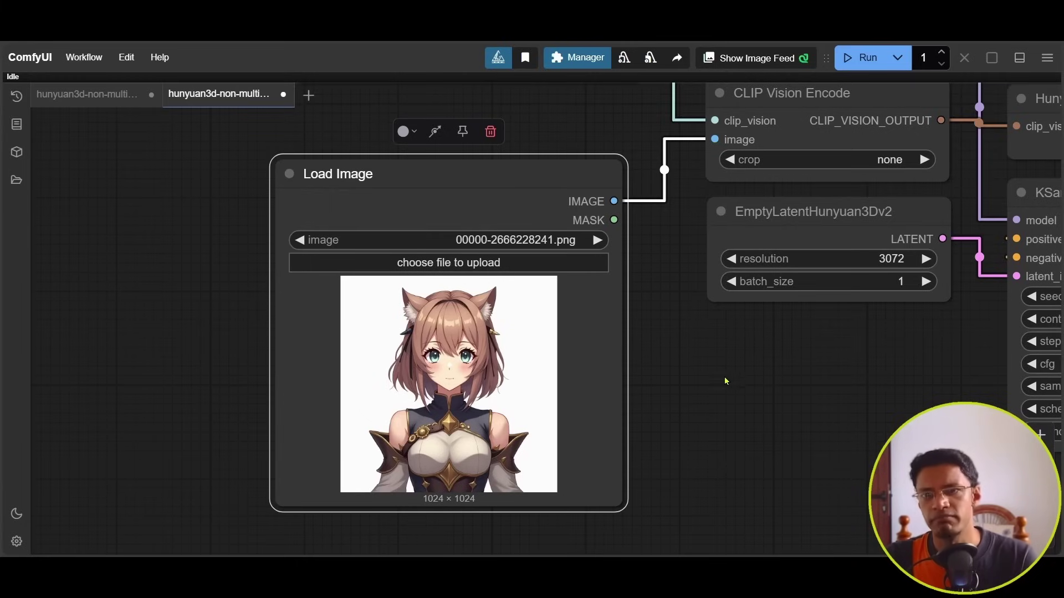
scroll(405, 525, "up", 10)
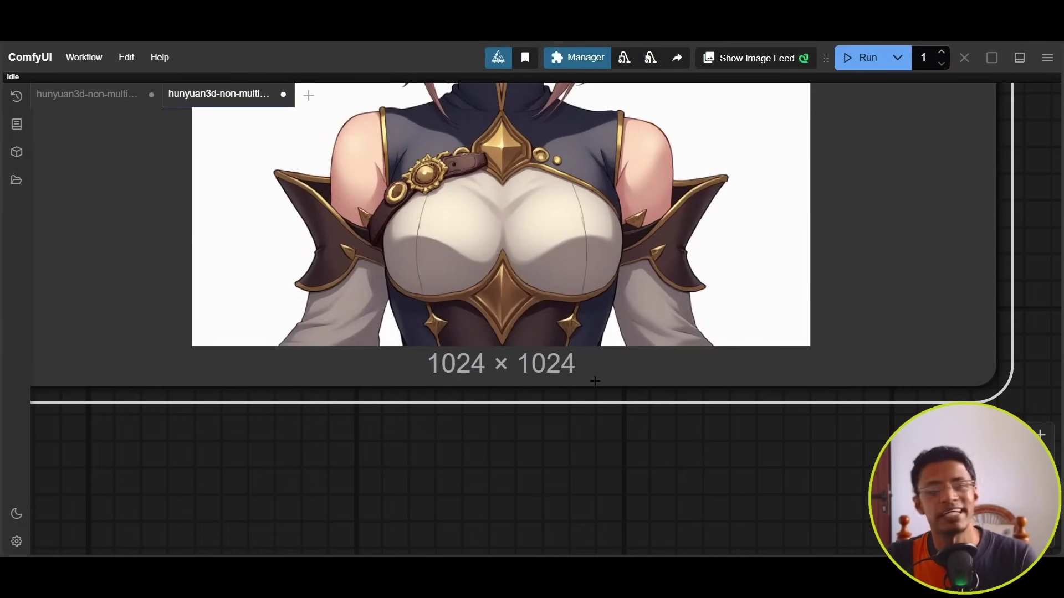
scroll(629, 415, "down", 15)
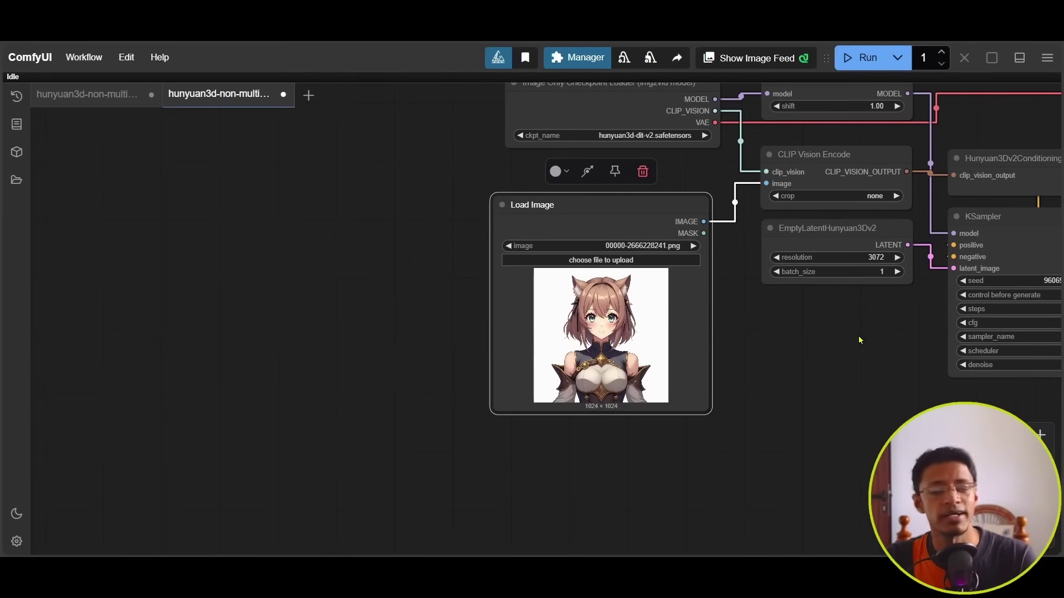
left_click_drag(881, 311, 415, 390)
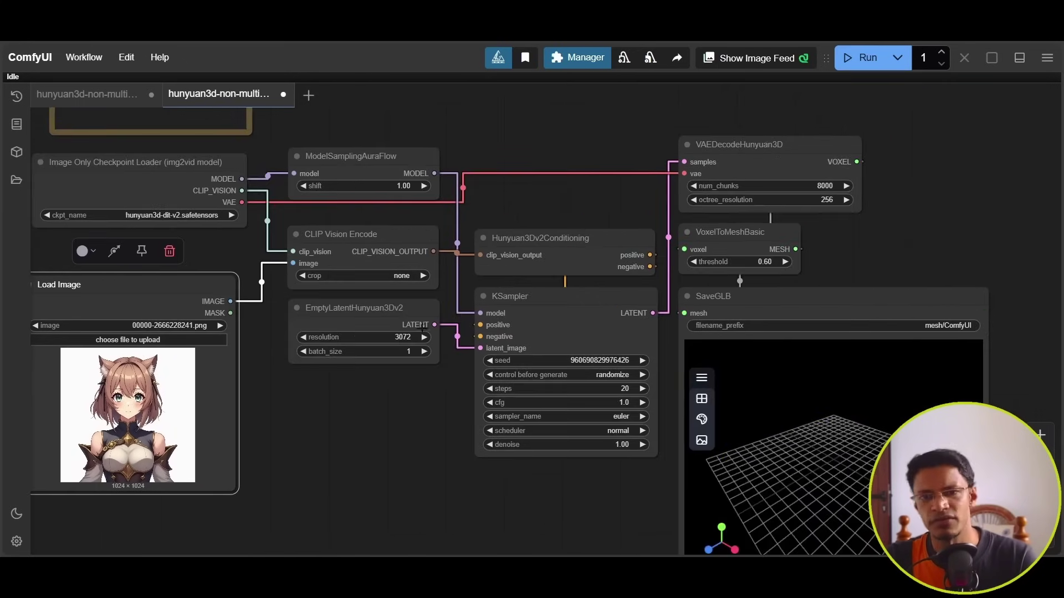
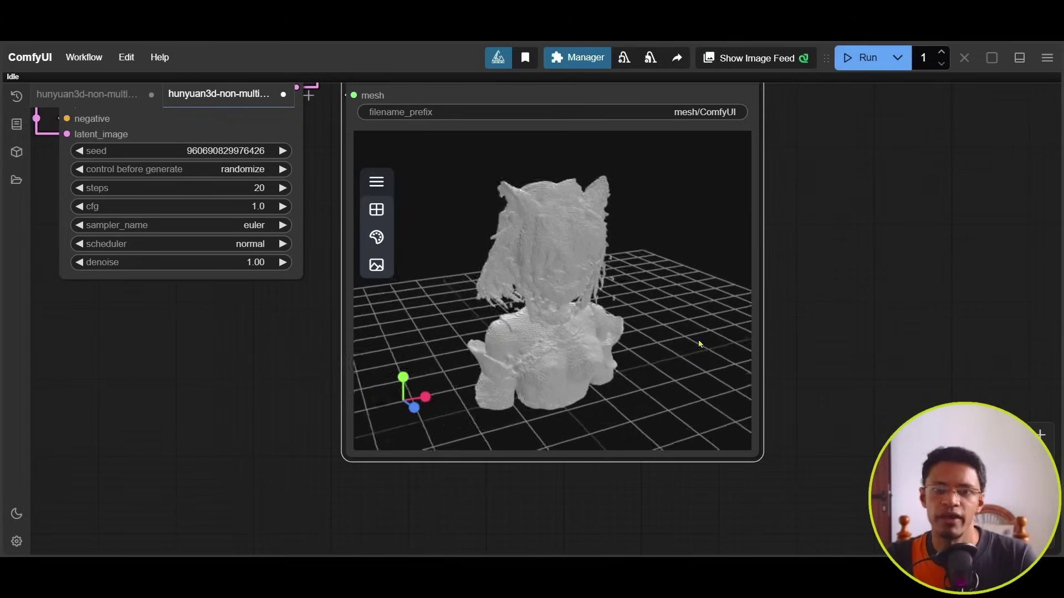
- Turn off the floor grid in the Scene settings of the SaveGLB node's 3D preview
left_click(383, 185)
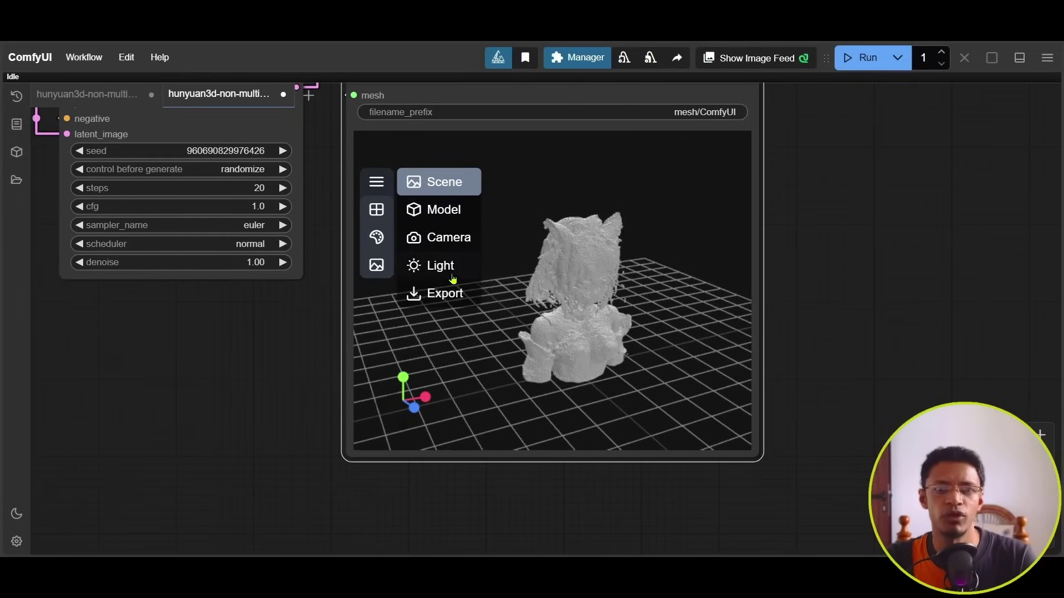
left_click(459, 189)
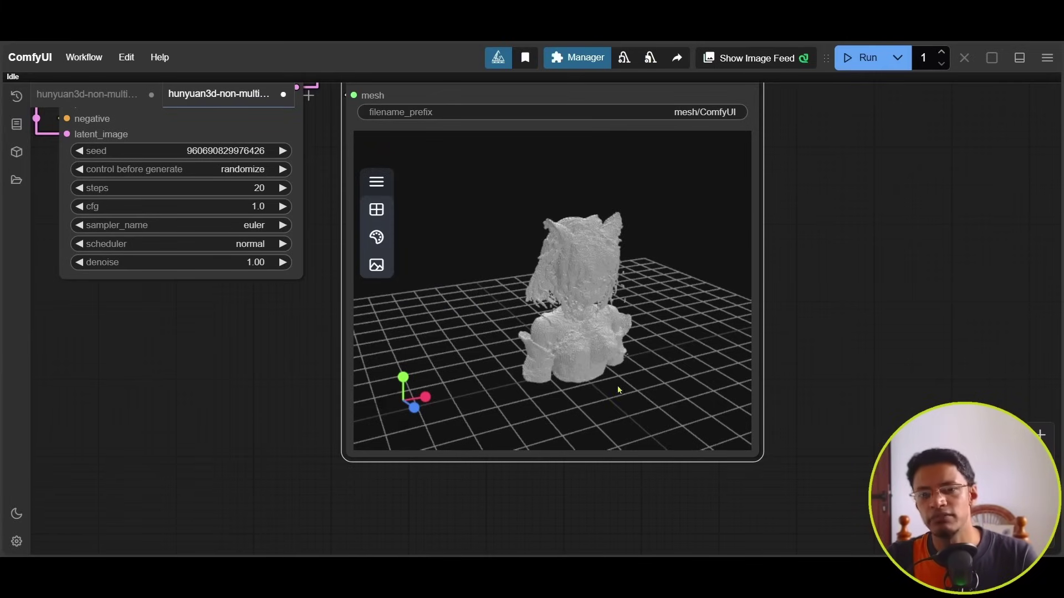
left_click(377, 210)
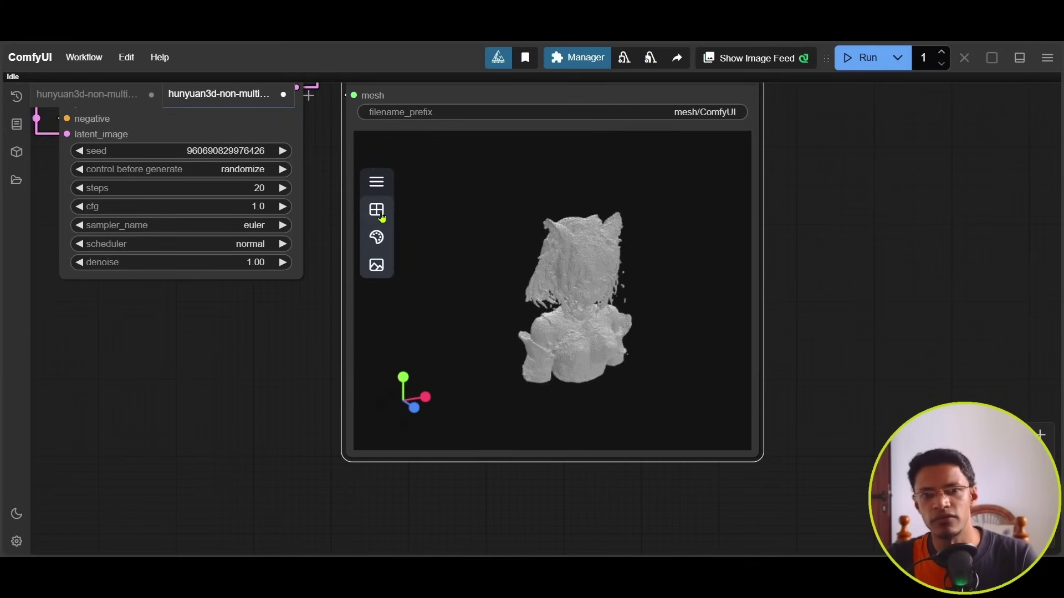
left_click(381, 215)
left_click(380, 215)
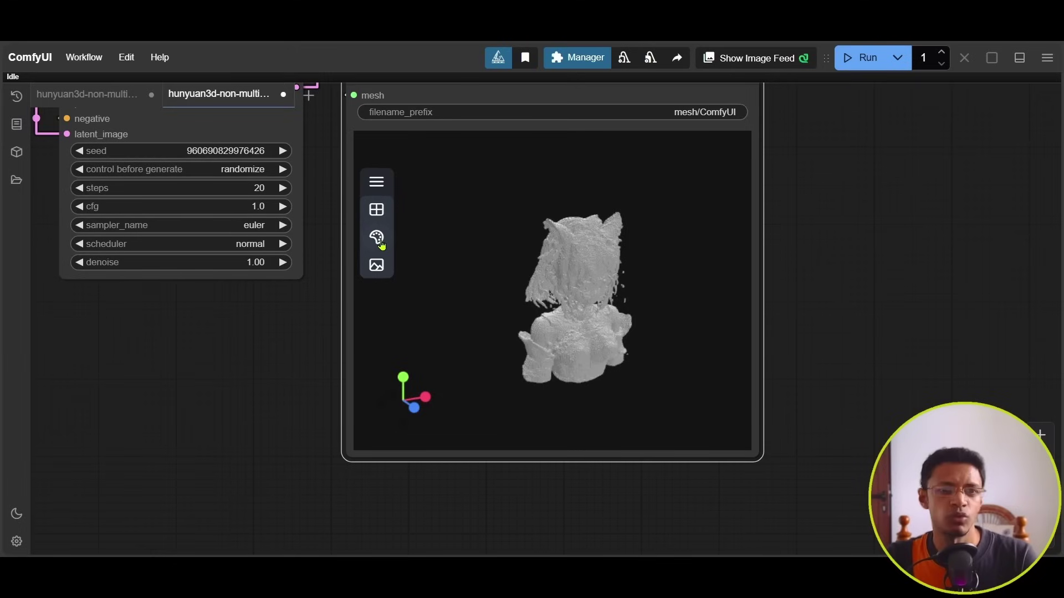
- Set the 3D preview's background colour to black and dismiss the background image picker without choosing a file
left_click(380, 242)
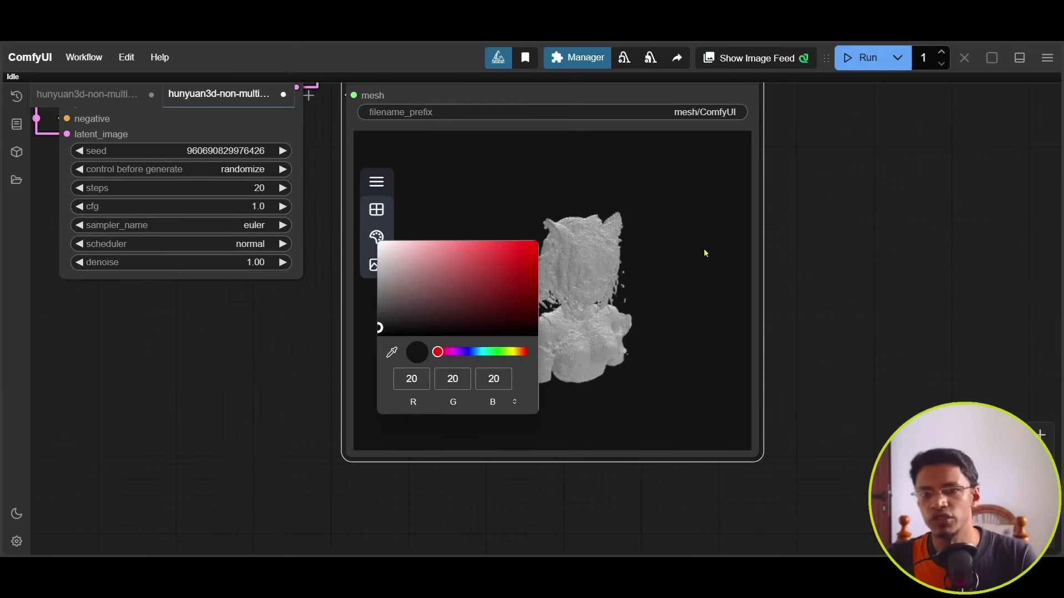
mouse_move(424, 283)
left_mouse_down()
mouse_move(490, 290)
mouse_move(447, 284)
mouse_move(520, 257)
mouse_move(483, 287)
left_mouse_up()
left_click_drag(377, 302, 335, 394)
left_click(367, 269)
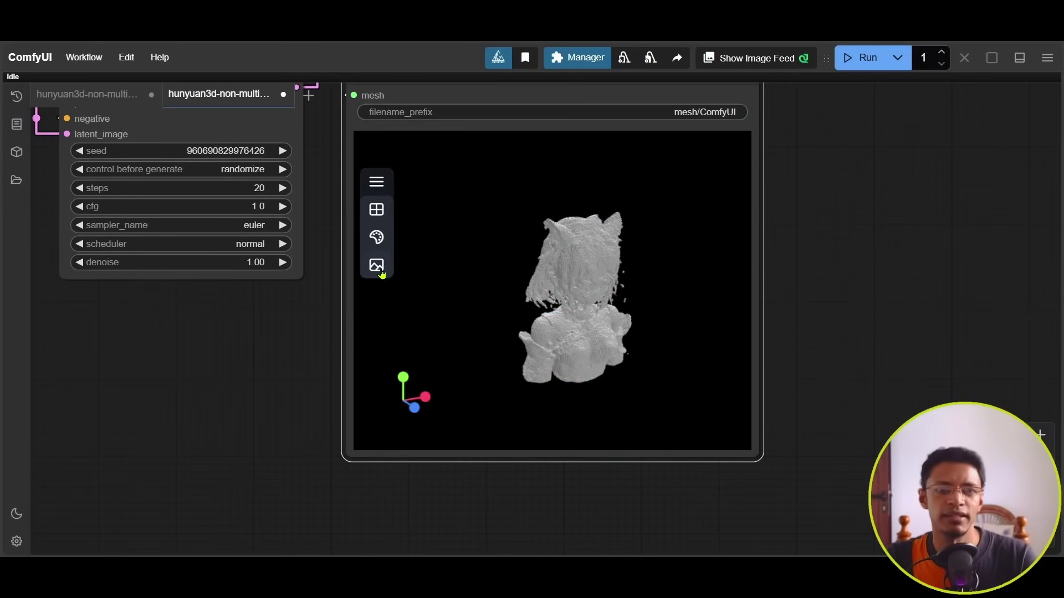
left_click(379, 272)
key("Escape")
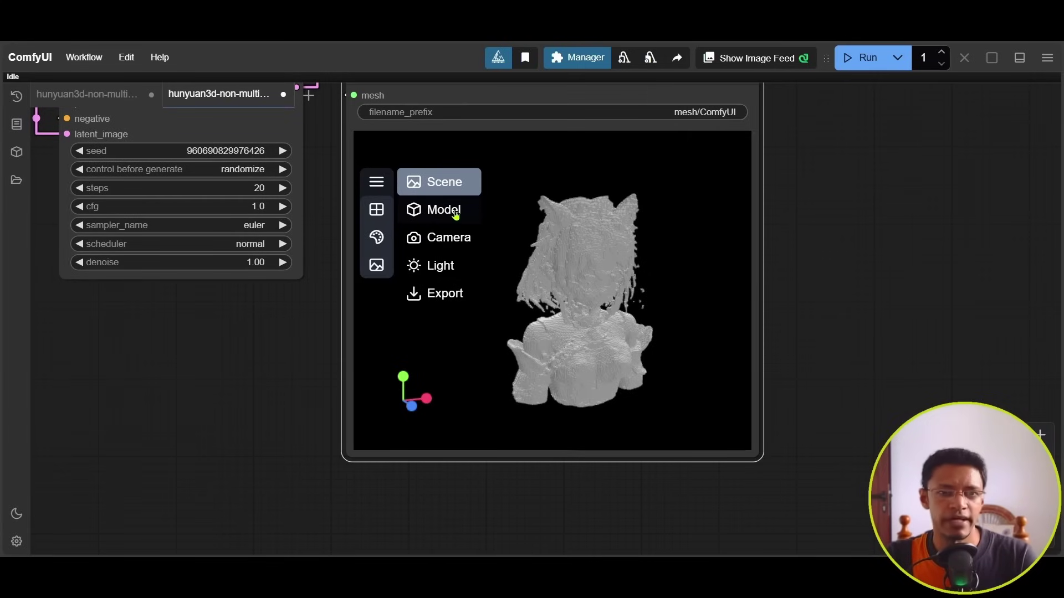
- Try the -X, +X and -Y up directions on the previewed model and settle on +Y
left_click(455, 213)
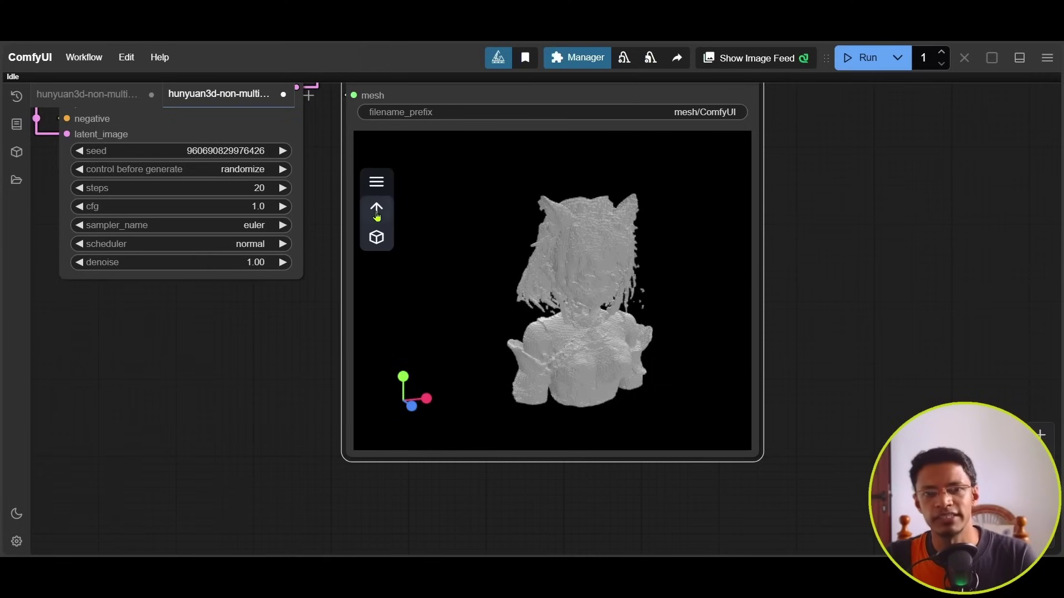
left_click(377, 212)
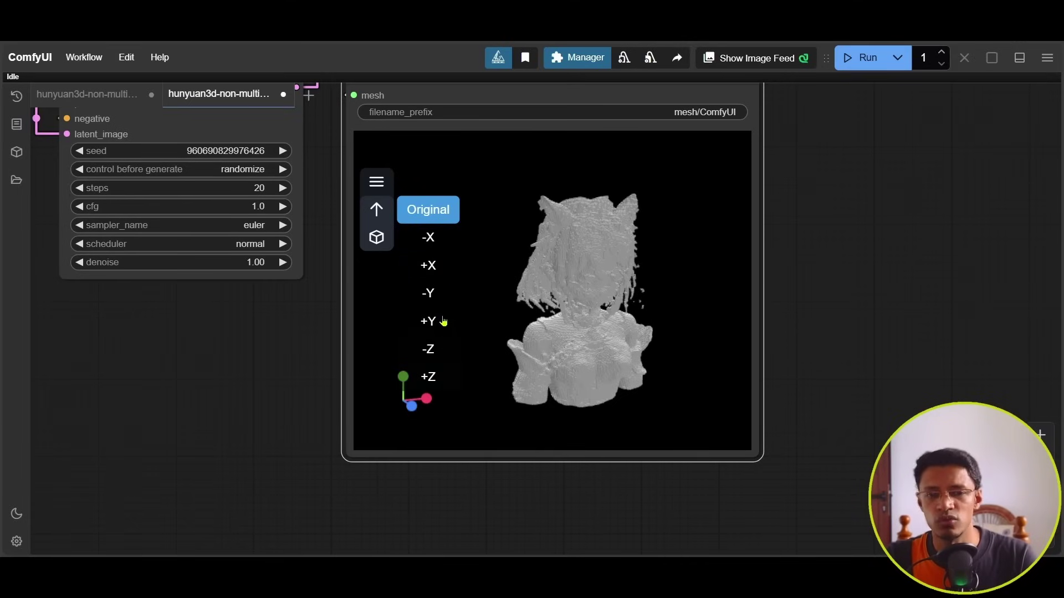
left_click(438, 243)
left_click(377, 209)
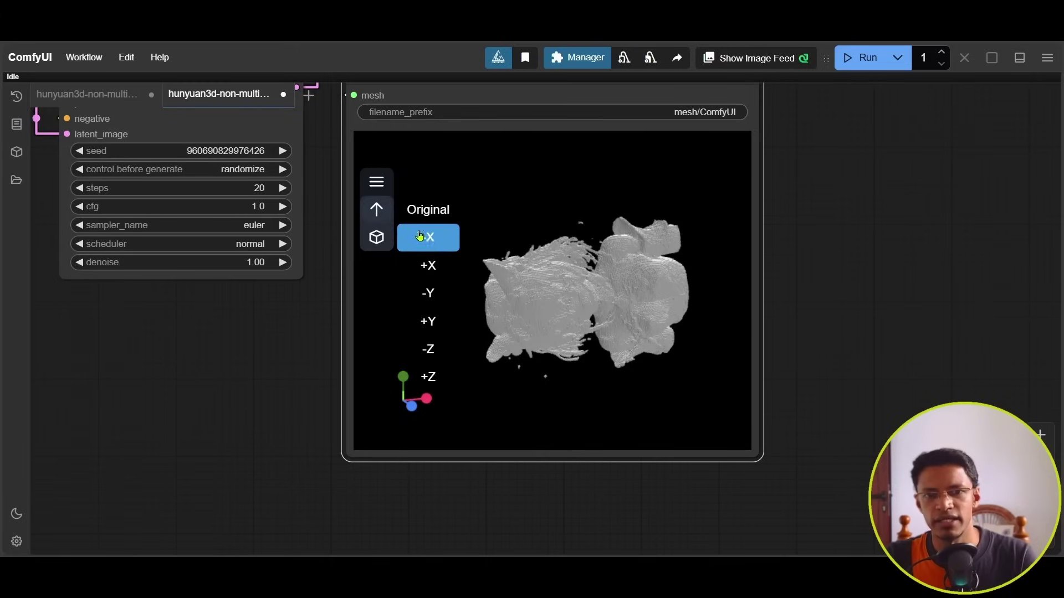
left_click(435, 264)
left_click(377, 210)
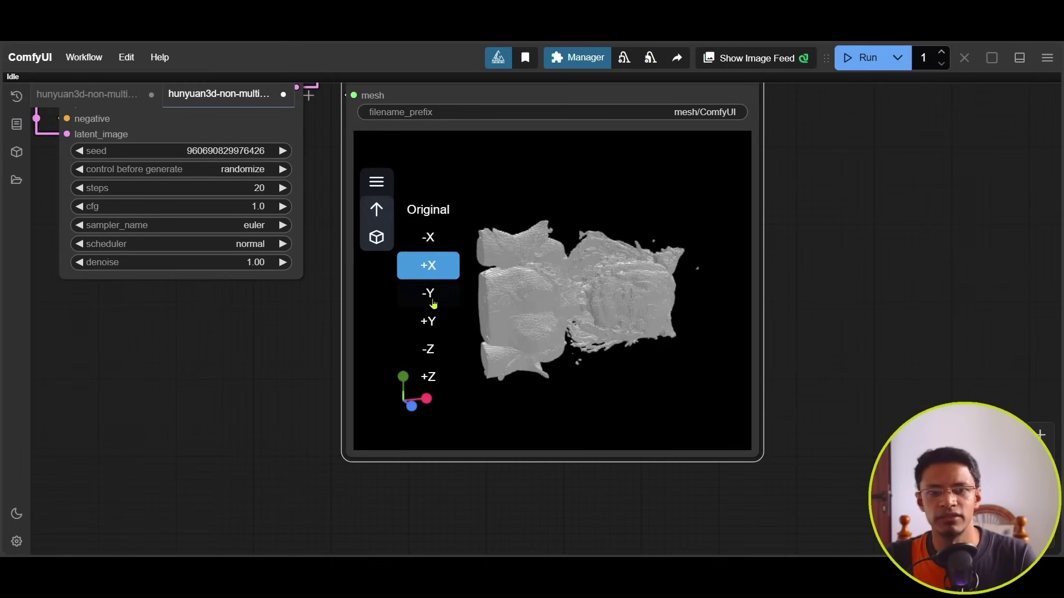
left_click(434, 294)
left_click(377, 210)
left_click(433, 322)
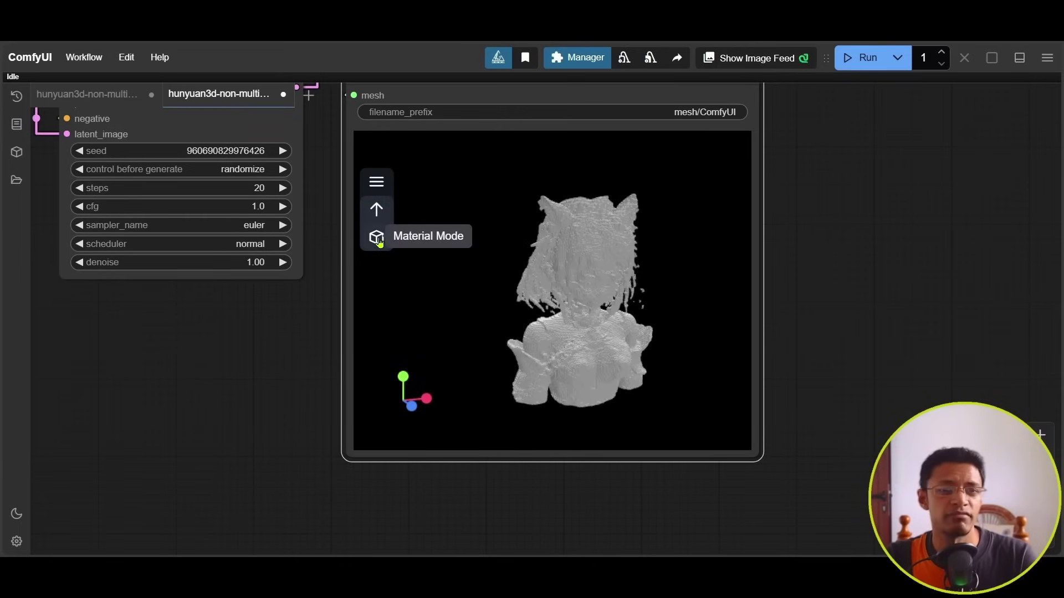
- Preview the mesh in the Normal and Wireframe material modes and examine the wireframe density around the hair up close
left_click(379, 240)
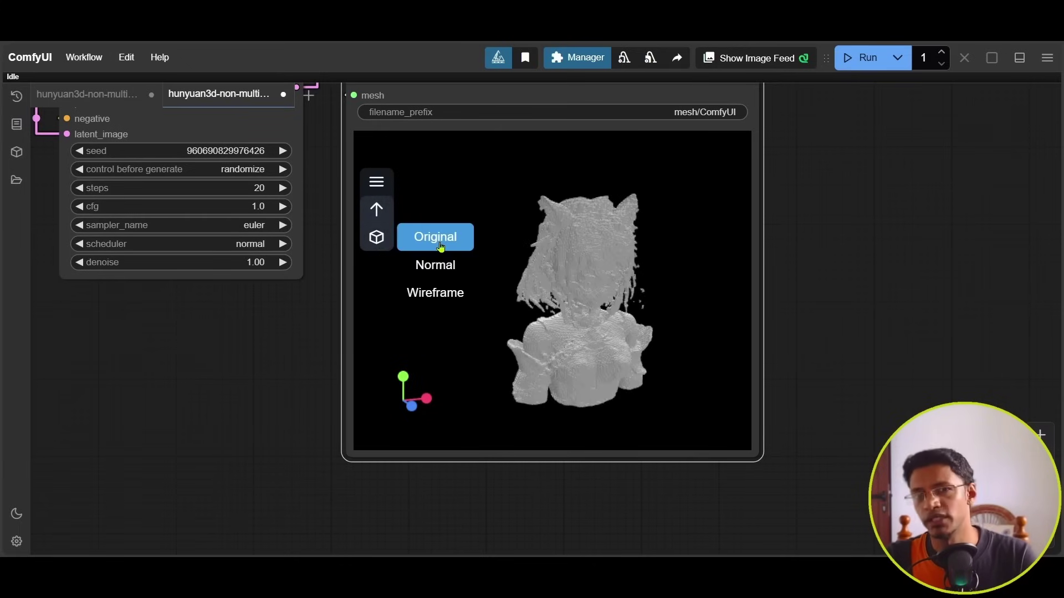
left_click(449, 270)
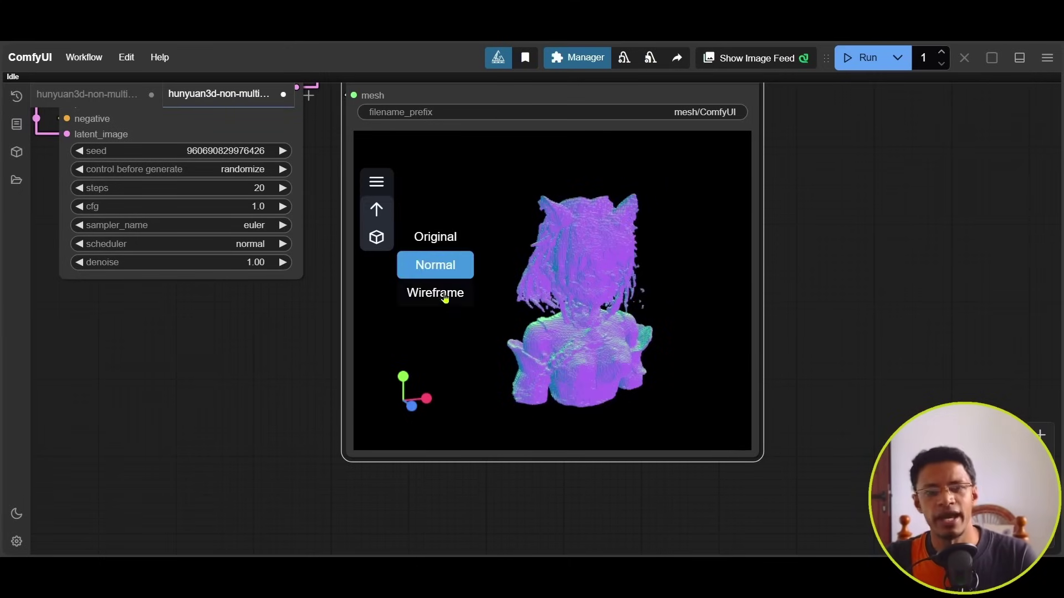
left_click(432, 293)
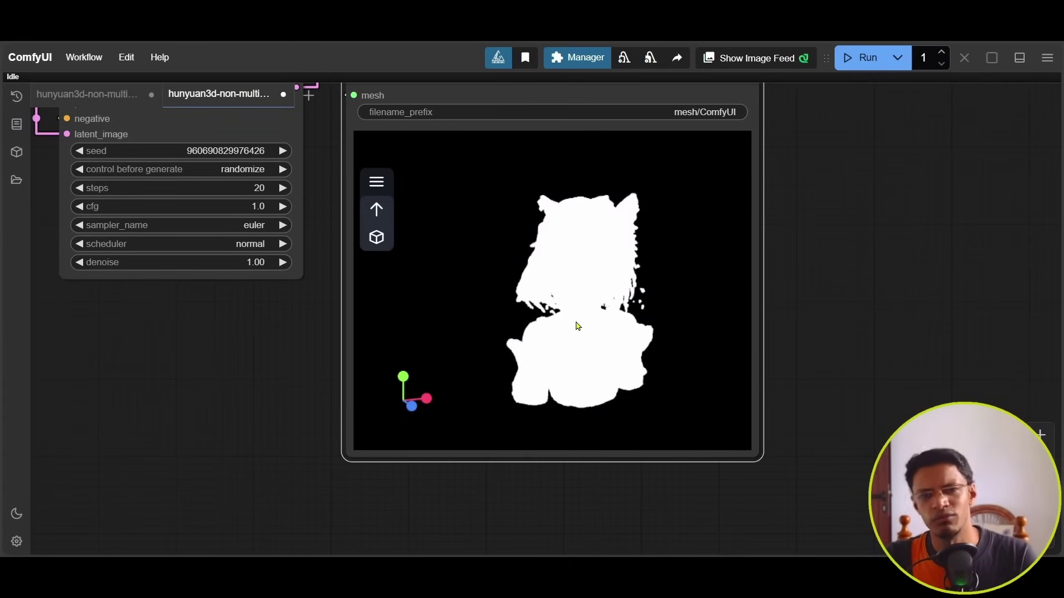
scroll(578, 327, "up", 5)
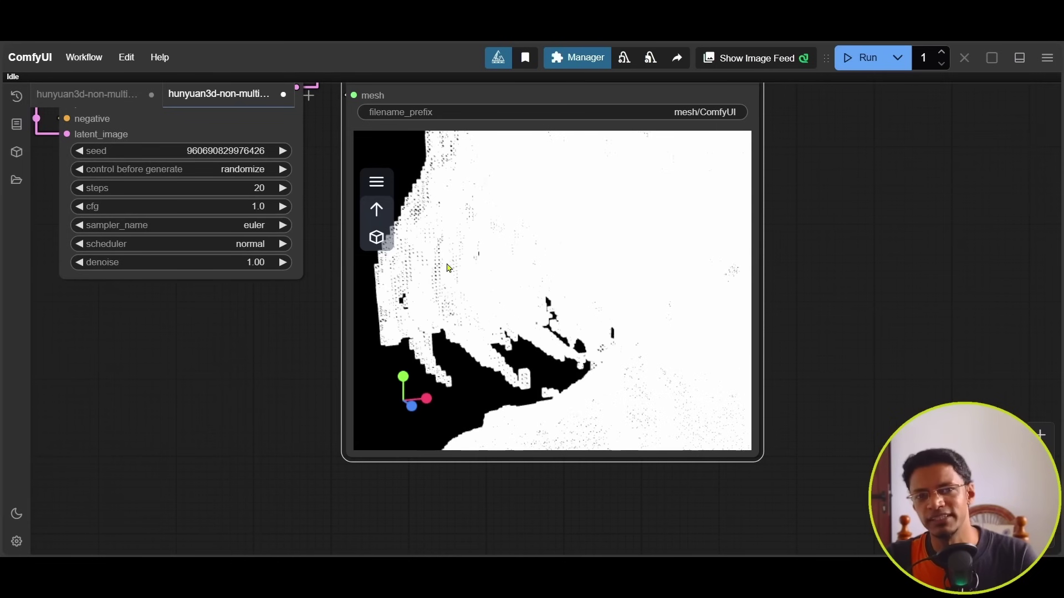
scroll(449, 268, "up", 5)
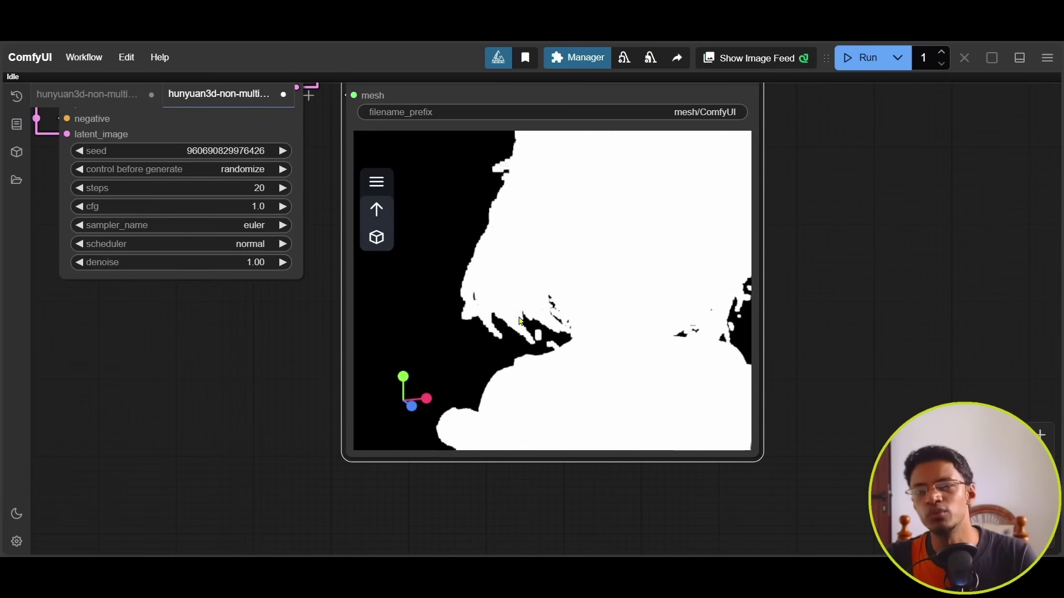
scroll(521, 321, "up", 4)
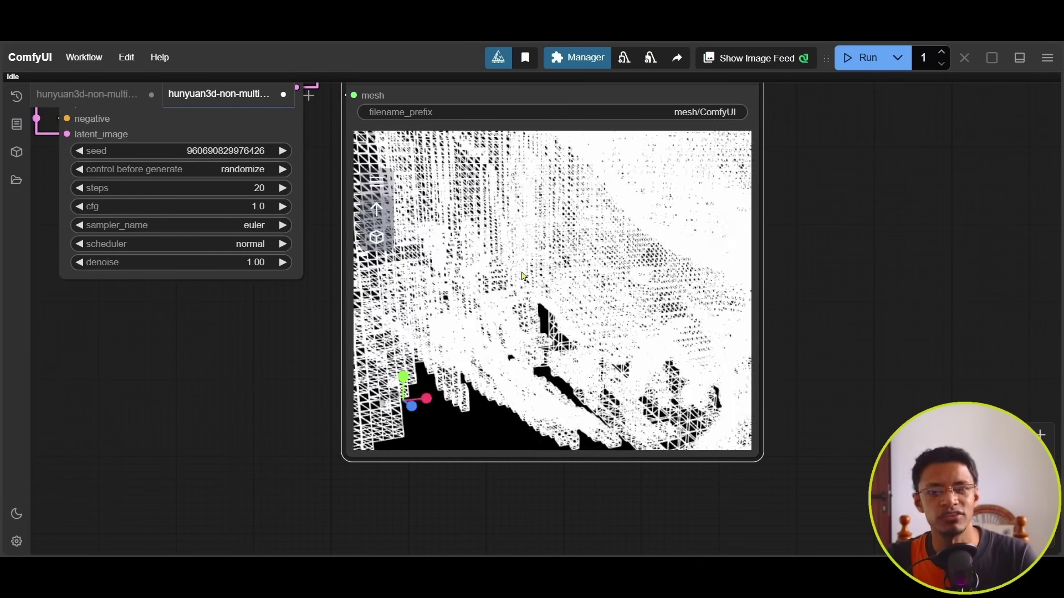
scroll(523, 276, "up", 5)
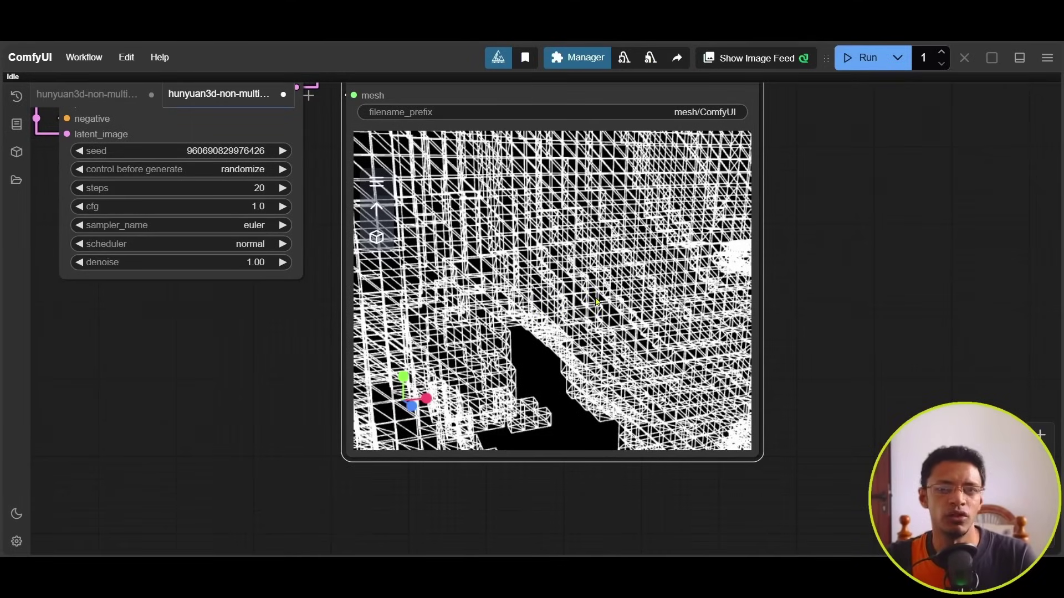
scroll(597, 302, "down", 10)
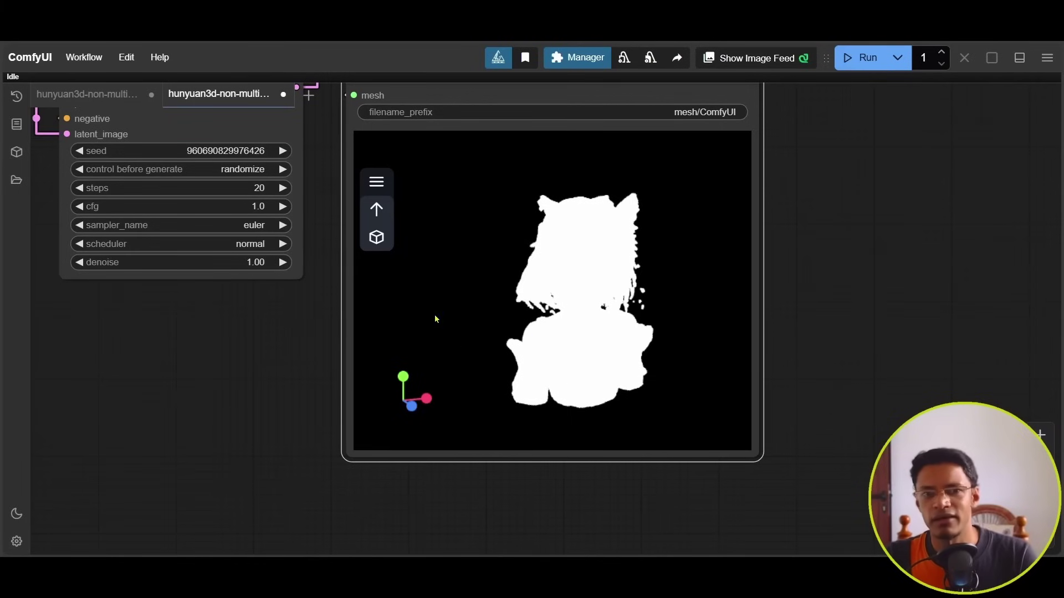
- Return the previewed model's material mode to Original
left_click(377, 238)
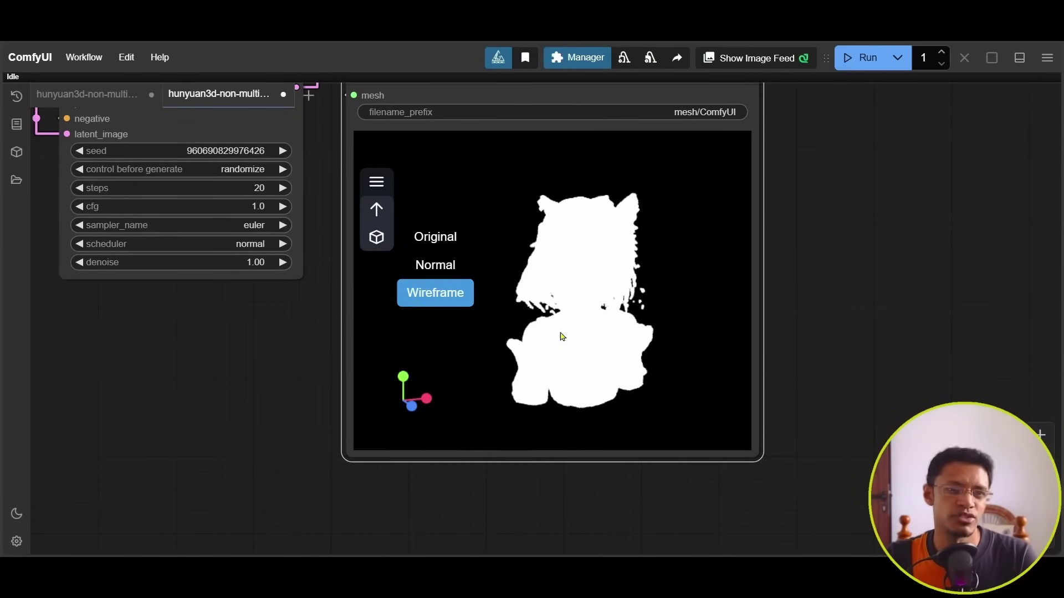
left_click(451, 246)
left_click(450, 243)
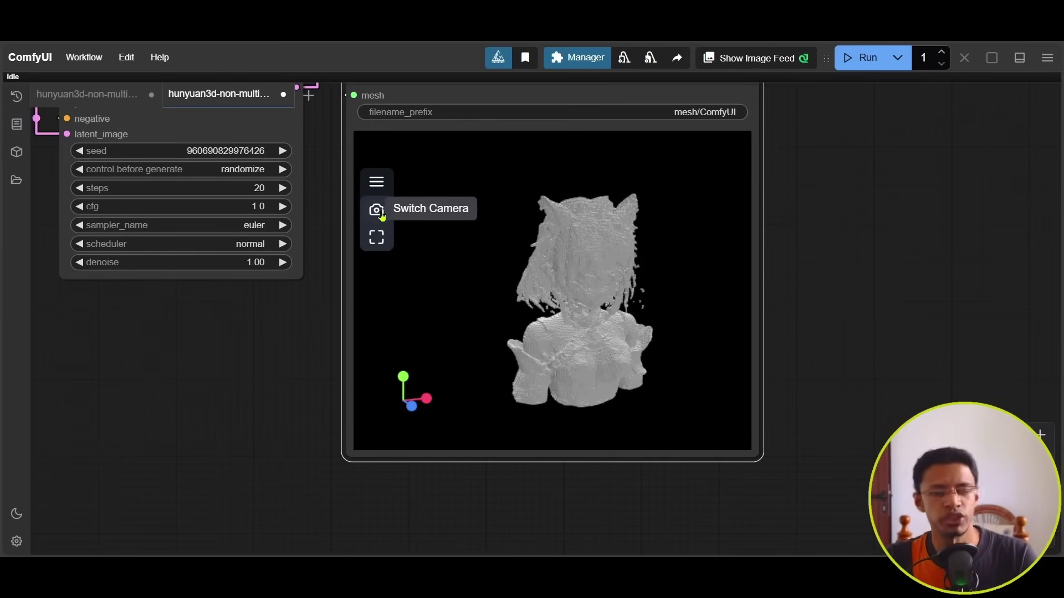
- Switch the preview camera to its other type and back, and slightly reduce its field of view
left_click(377, 211)
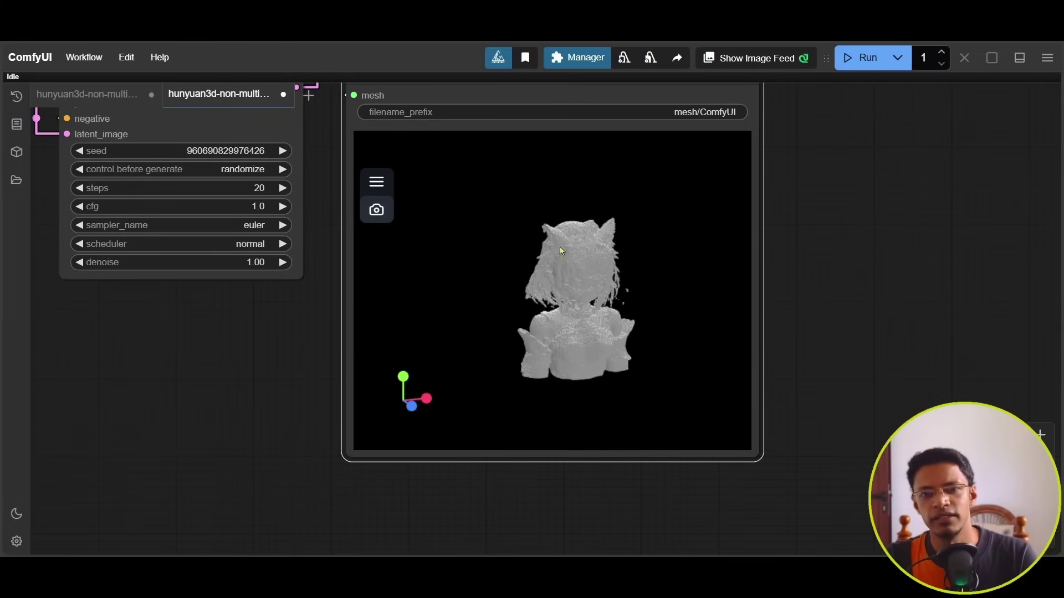
left_click(377, 210)
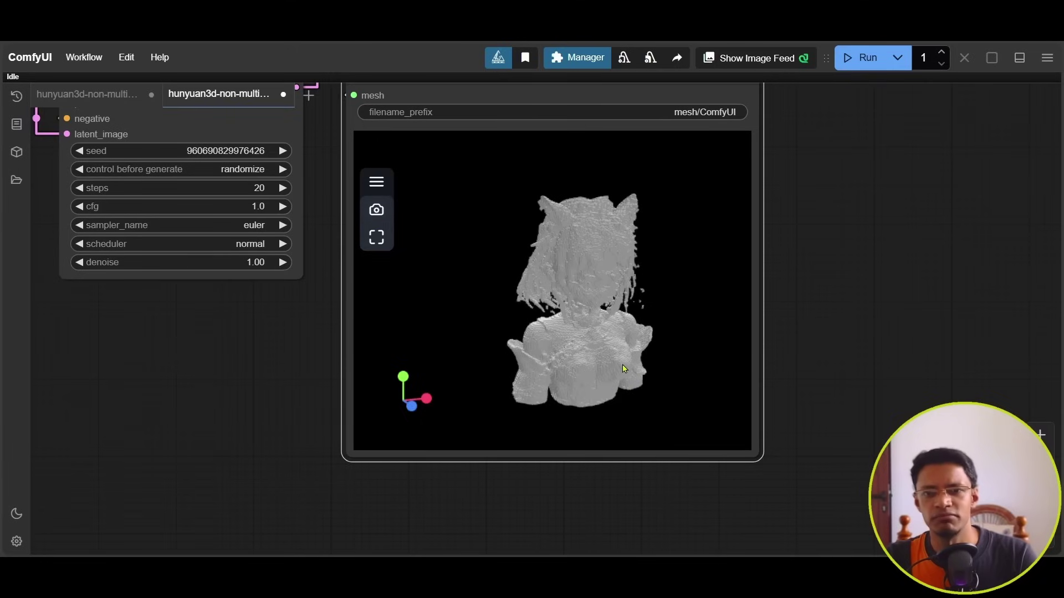
left_click(377, 238)
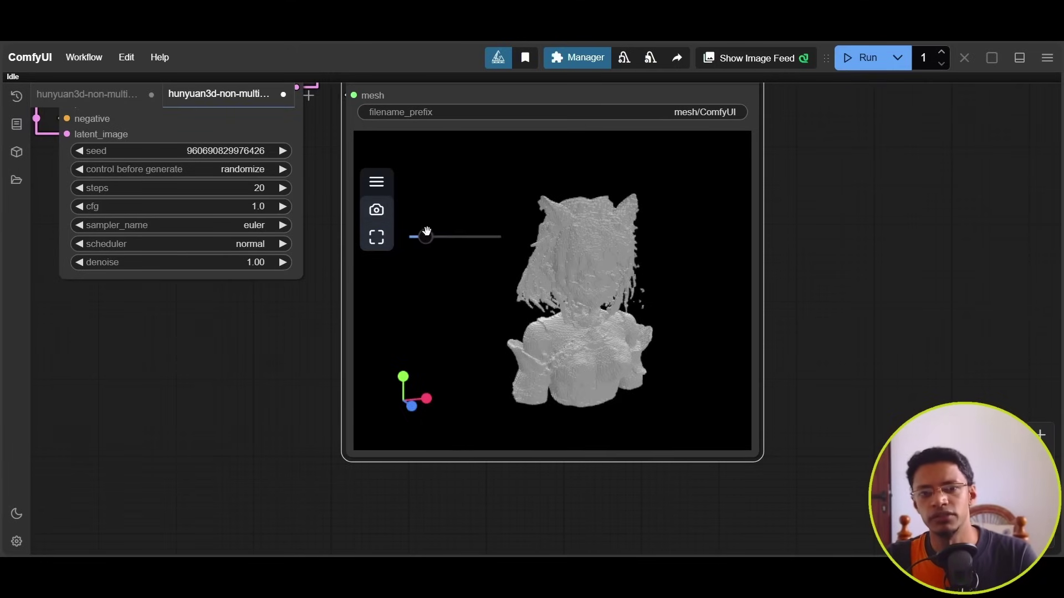
mouse_move(427, 232)
left_mouse_down()
mouse_move(474, 243)
mouse_move(410, 240)
mouse_move(462, 249)
mouse_move(385, 252)
mouse_move(443, 244)
mouse_move(419, 243)
left_mouse_up()
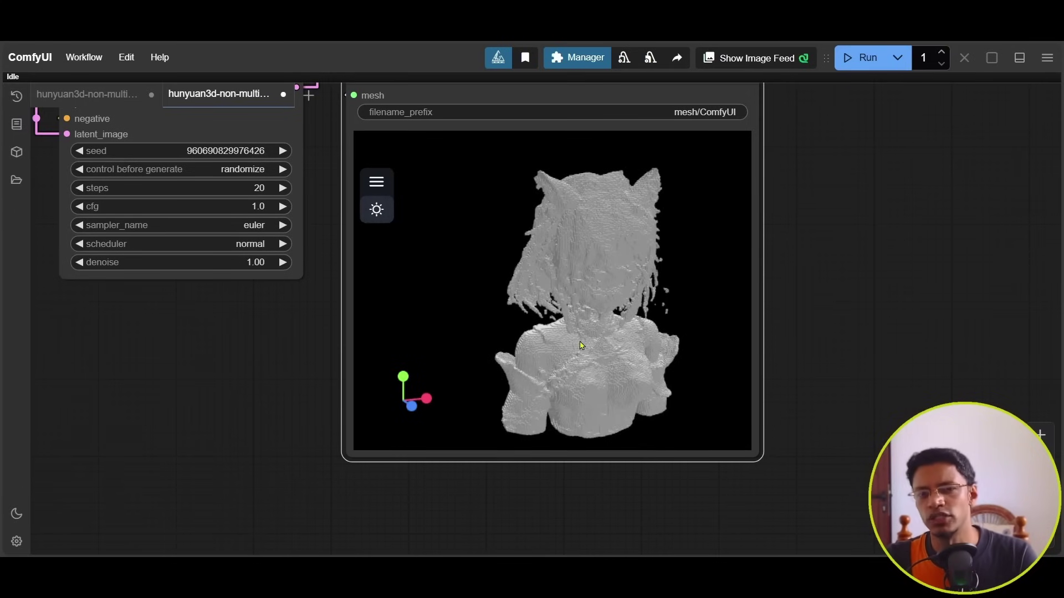
- Try a much higher light intensity on the previewed model and bring it back down to about its starting level
left_click(377, 210)
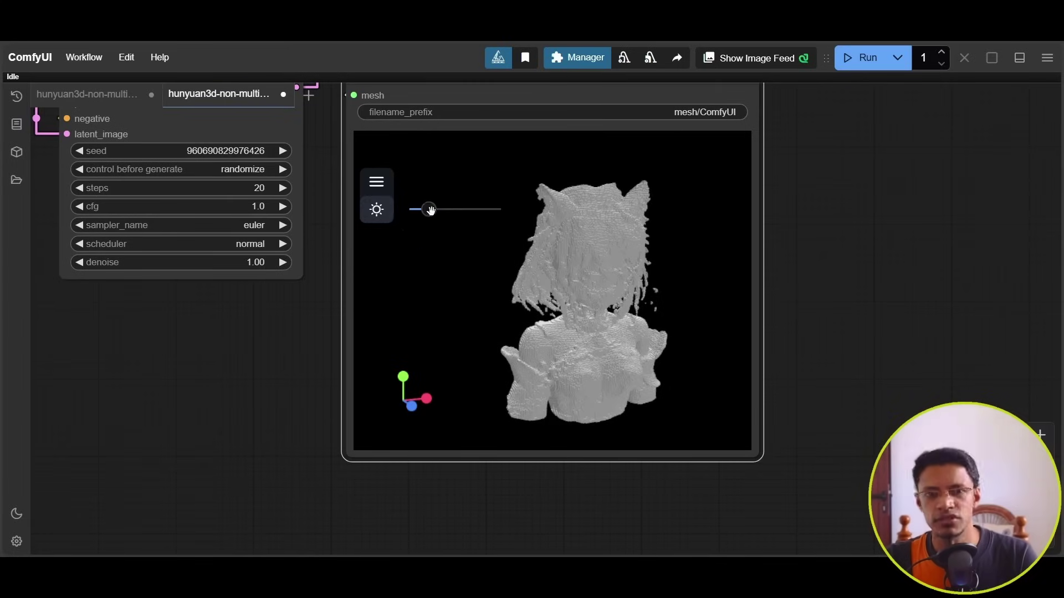
left_click_drag(421, 209, 558, 228)
left_click_drag(480, 225, 427, 224)
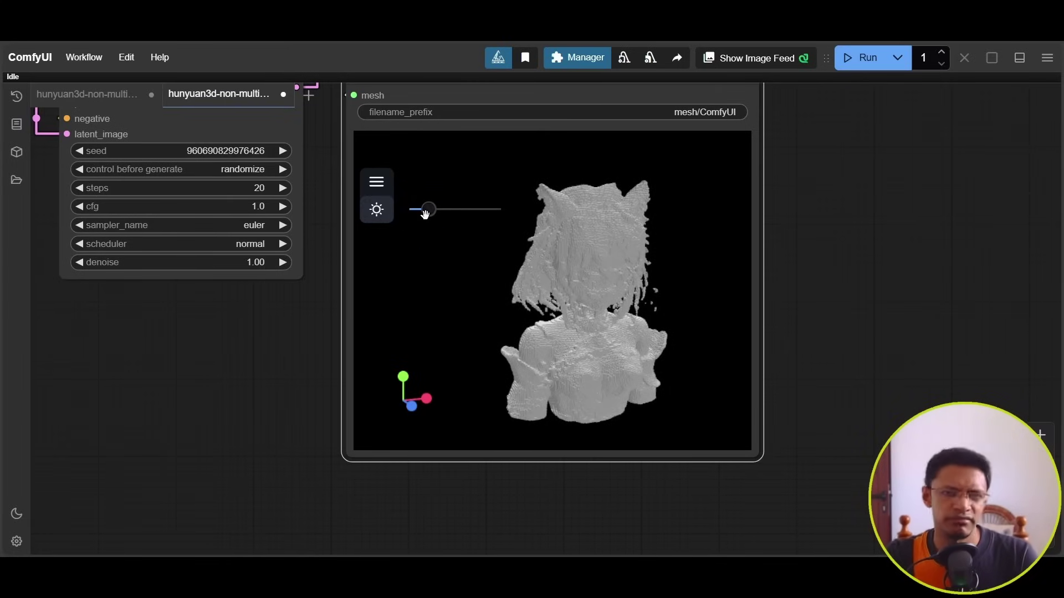
- Open the export format choices for the generated mesh to review them
left_click(376, 182)
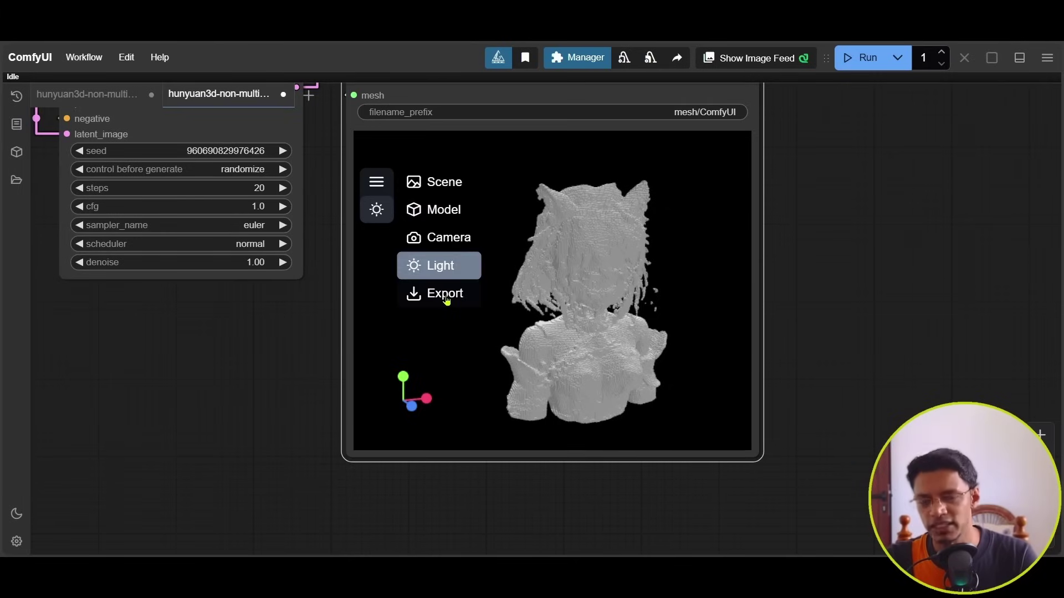
left_click(447, 301)
left_click(383, 213)
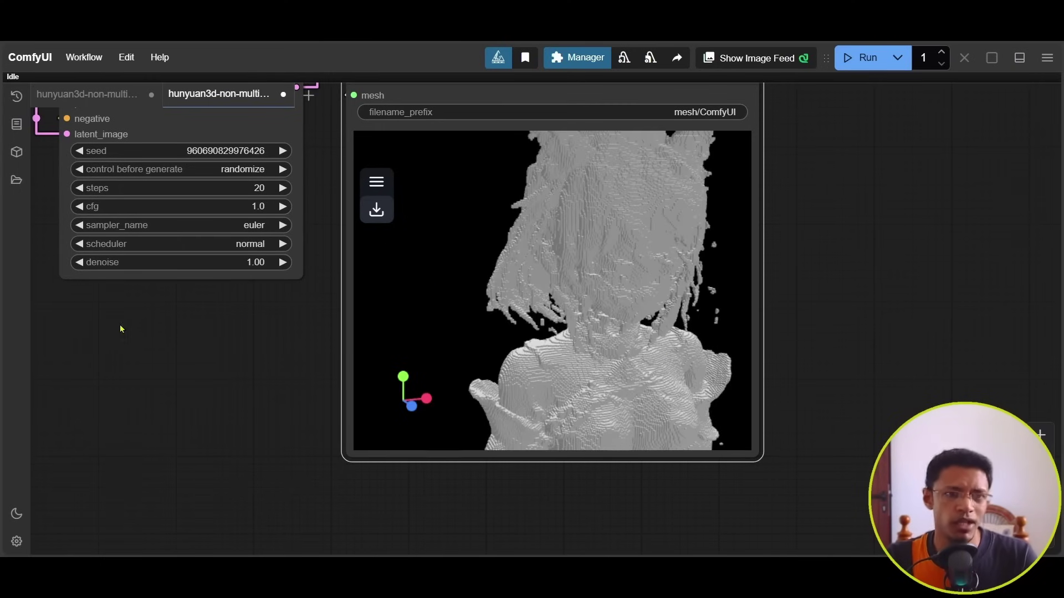
- Examine the mesh in the SaveGLB preview up close and from the side to judge its surface detail
left_click_drag(308, 283, 335, 454)
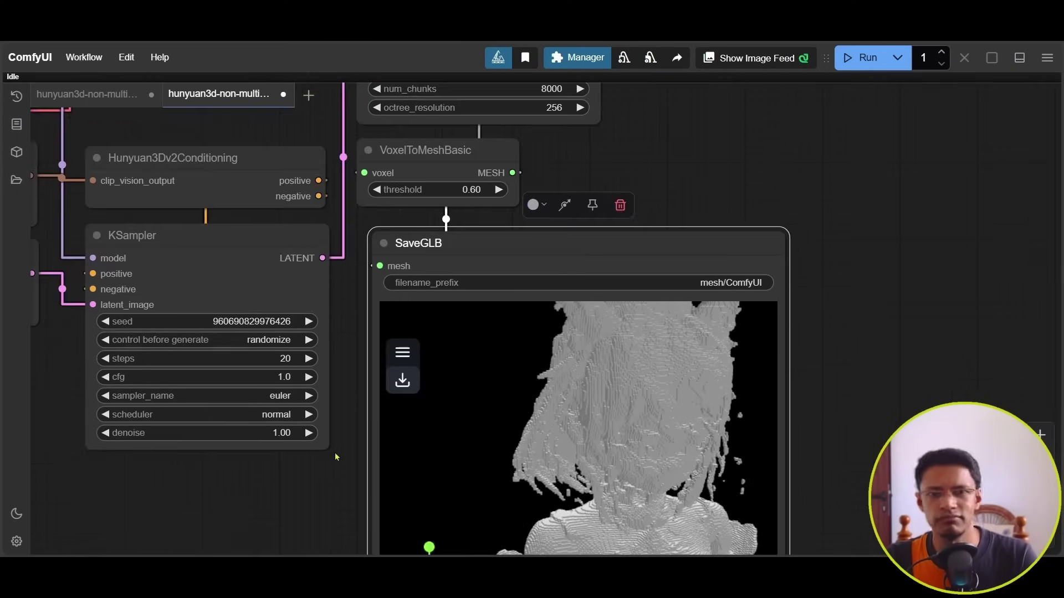
left_click_drag(843, 455, 796, 328)
scroll(572, 290, "up", 5)
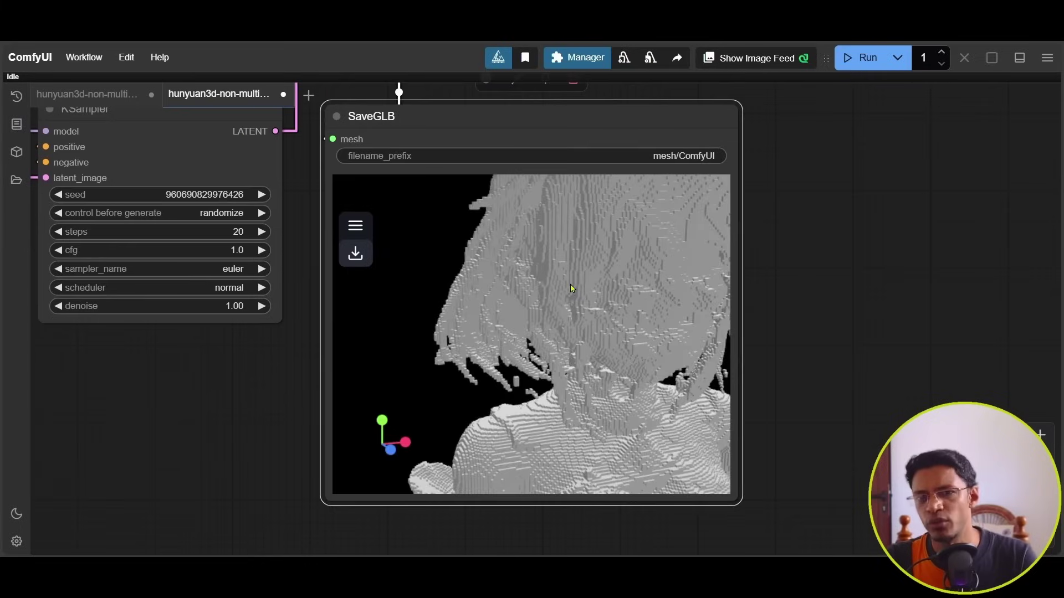
left_click_drag(573, 301, 573, 424)
scroll(637, 338, "down", 5)
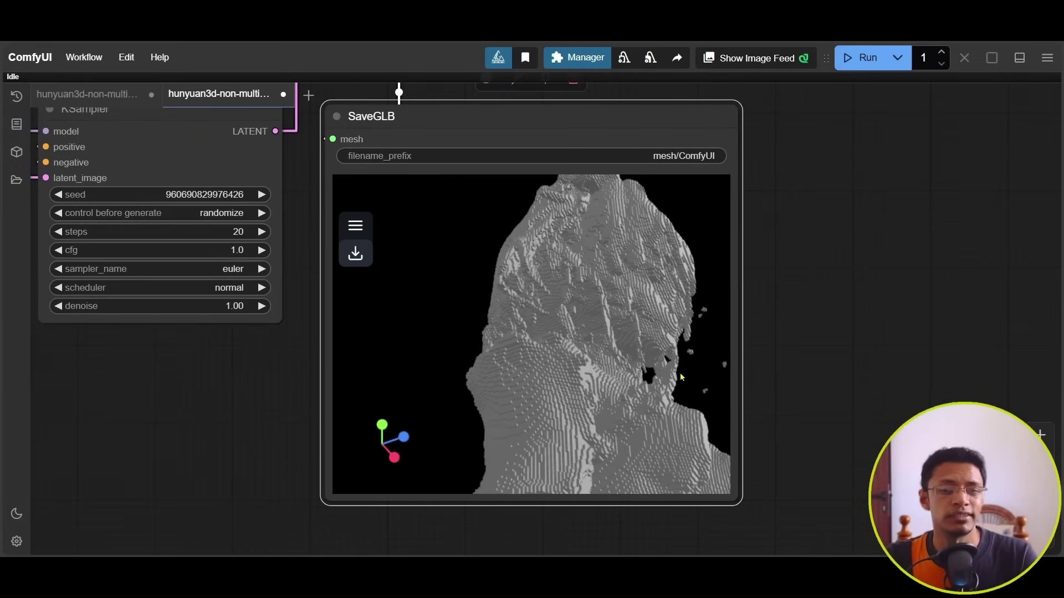
- Select the VAEDecodeHunyuan3D node, examine its num_chunks and octree_resolution settings, and shift the node slightly upward
left_click_drag(955, 267, 954, 497)
scroll(771, 294, "down", 4)
left_click_drag(574, 200, 576, 199)
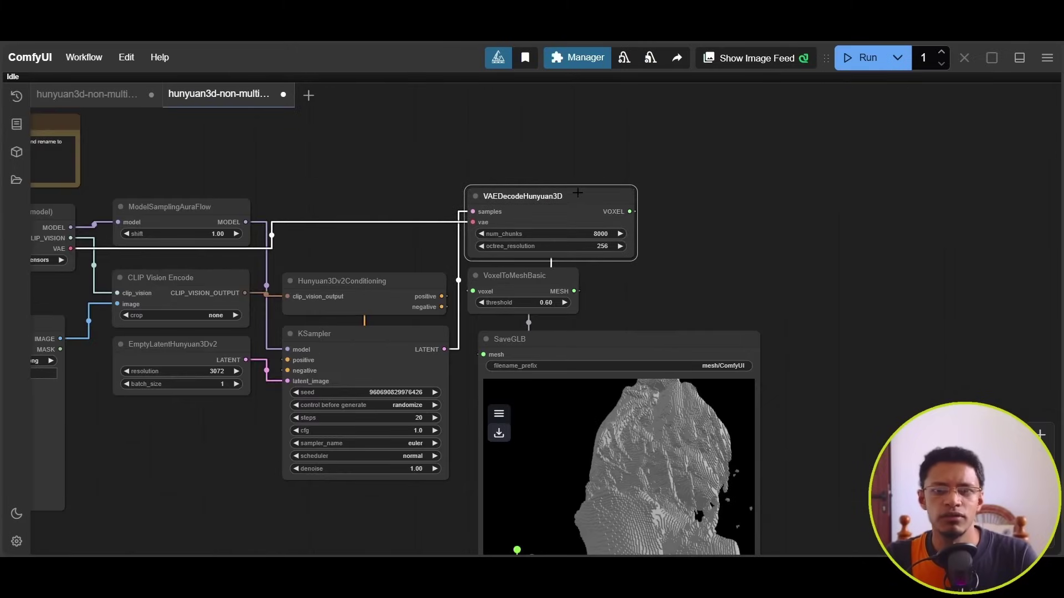
scroll(512, 150, "up", 3)
scroll(456, 196, "up", 3)
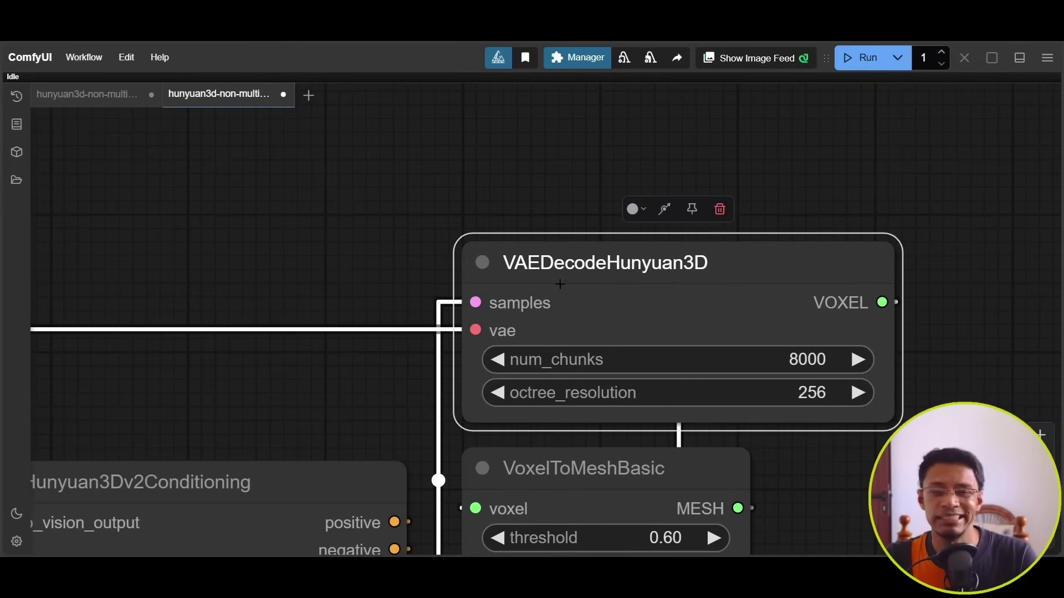
scroll(687, 294, "down", 5)
scroll(579, 187, "up", 4)
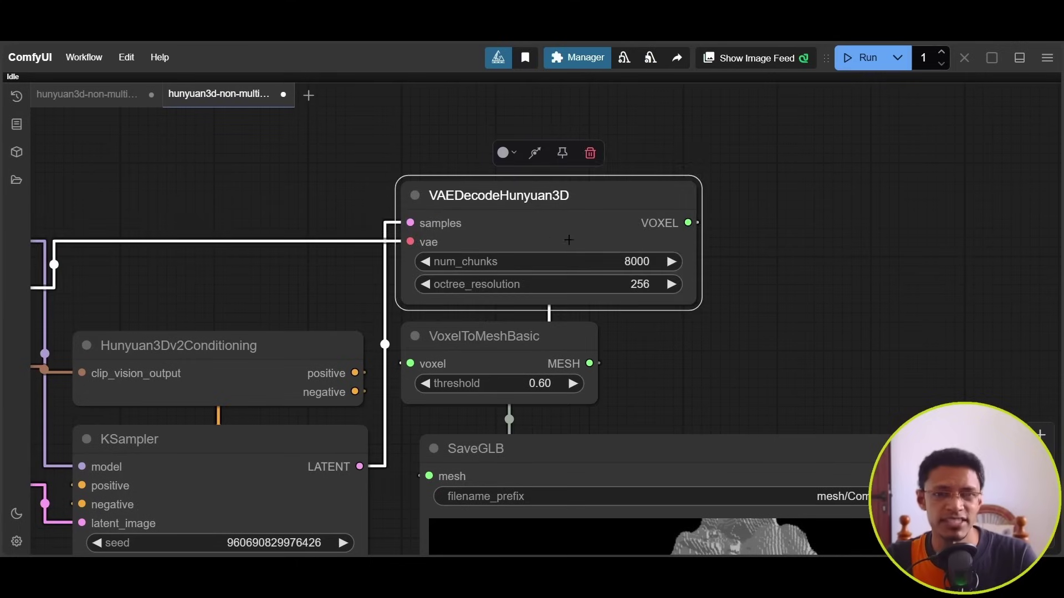
mouse_move(587, 207)
left_mouse_down()
mouse_move(565, 187)
mouse_move(584, 199)
mouse_move(566, 187)
mouse_move(575, 196)
left_mouse_up()
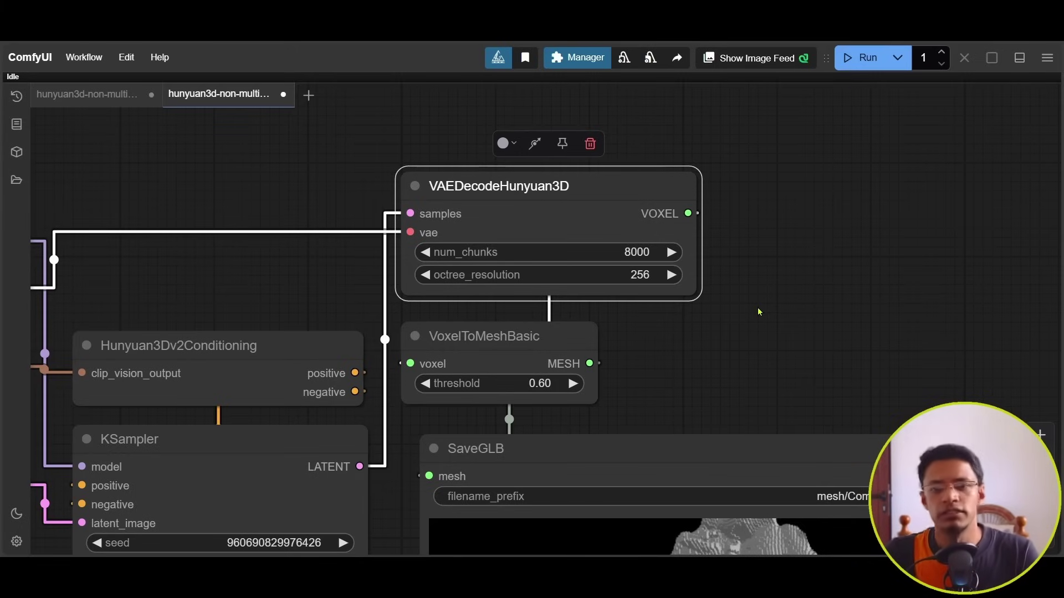
- Examine the VAEDecodeHunyuan3D settings against the surface detail of the mesh in the SaveGLB preview
scroll(660, 322, "up", 5)
scroll(660, 321, "down", 8)
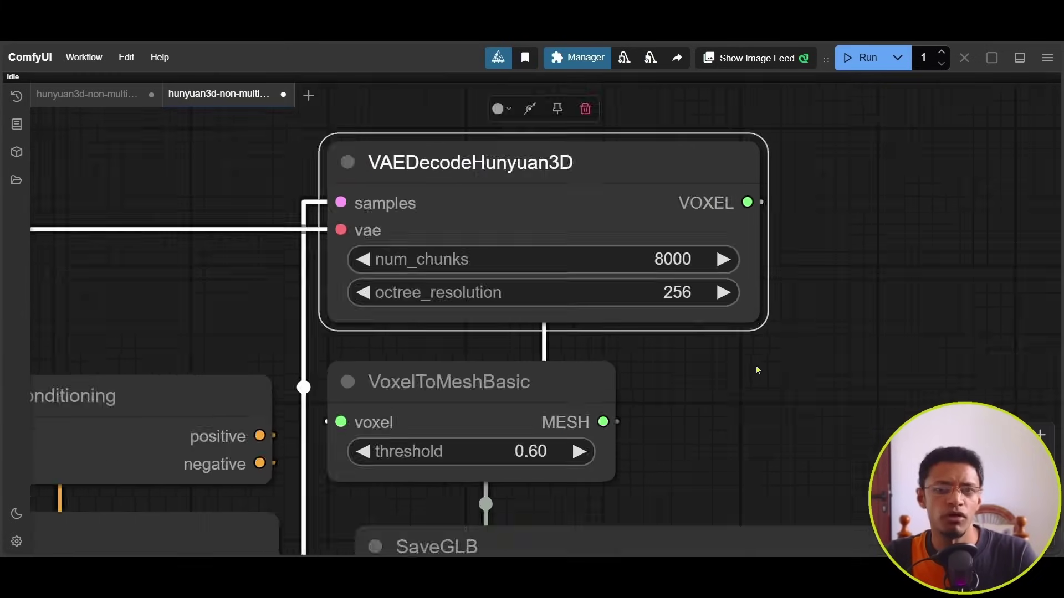
scroll(598, 209, "up", 5)
scroll(598, 209, "up", 2)
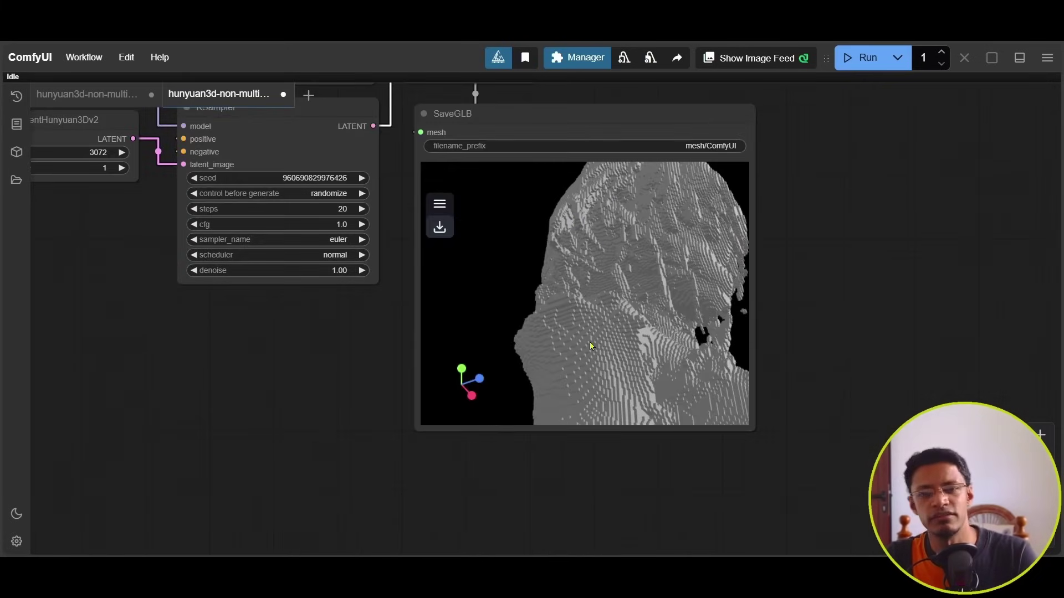
scroll(670, 131, "down", 3)
scroll(634, 285, "up", 6)
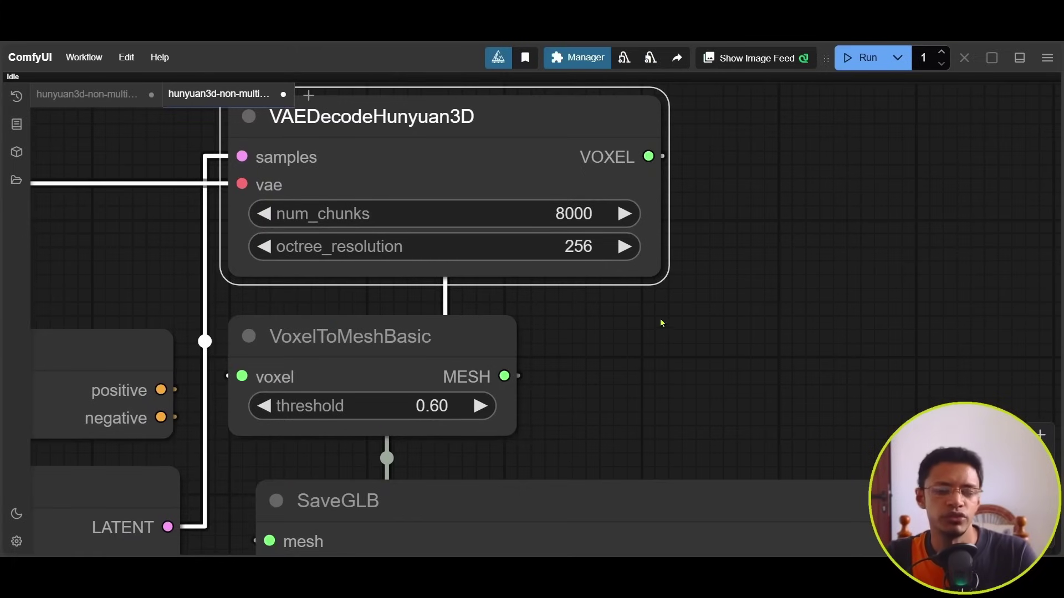
left_click_drag(690, 471, 641, 77)
scroll(687, 380, "down", 5)
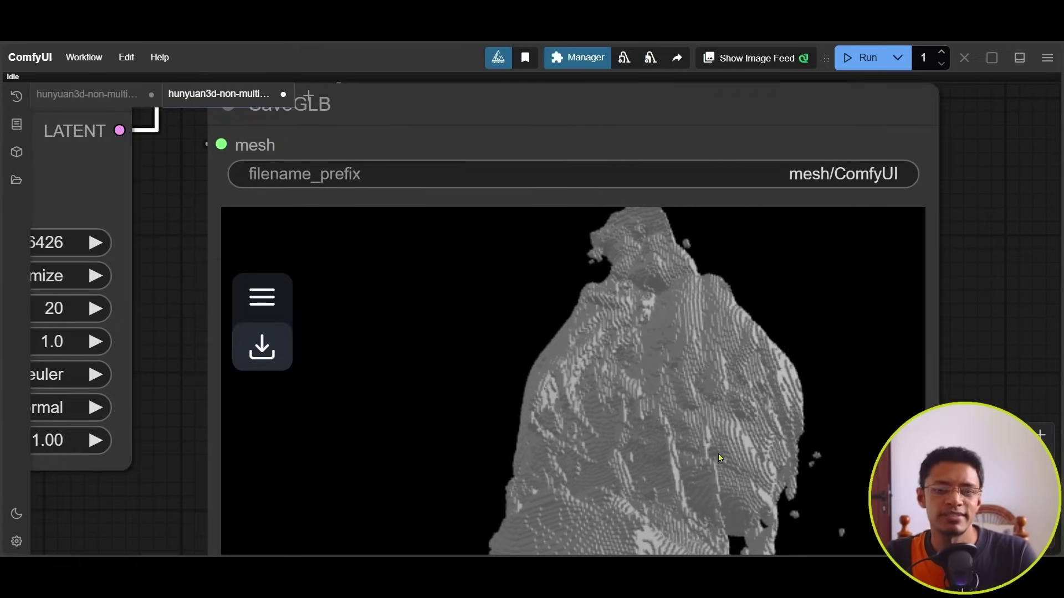
scroll(896, 279, "down", 5)
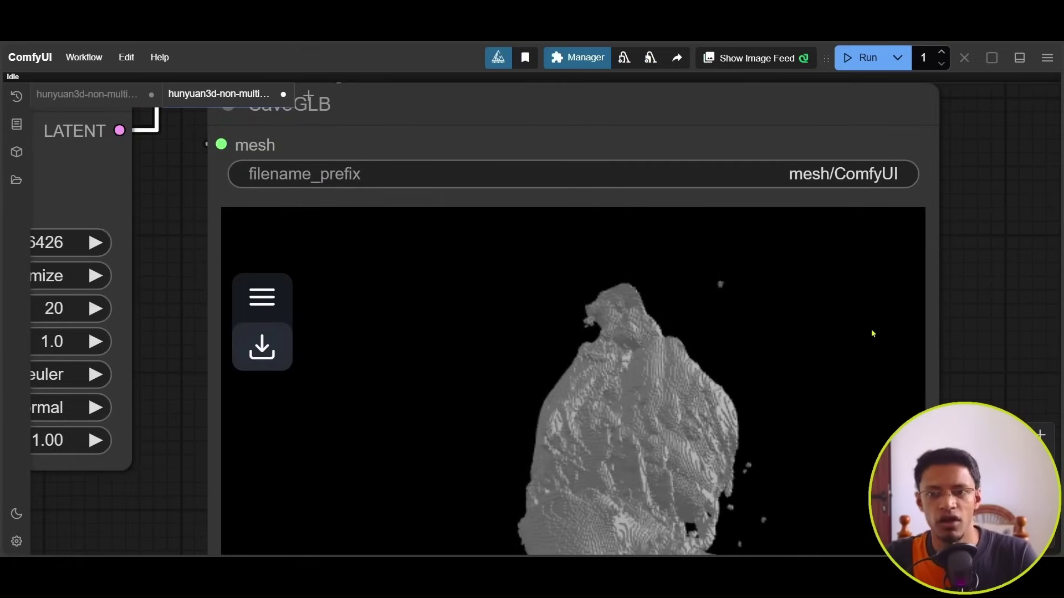
- Set octree_resolution on the VAEDecodeHunyuan3D node to 48 and regenerate the mesh
left_click_drag(650, 83, 675, 467)
left_click(543, 233)
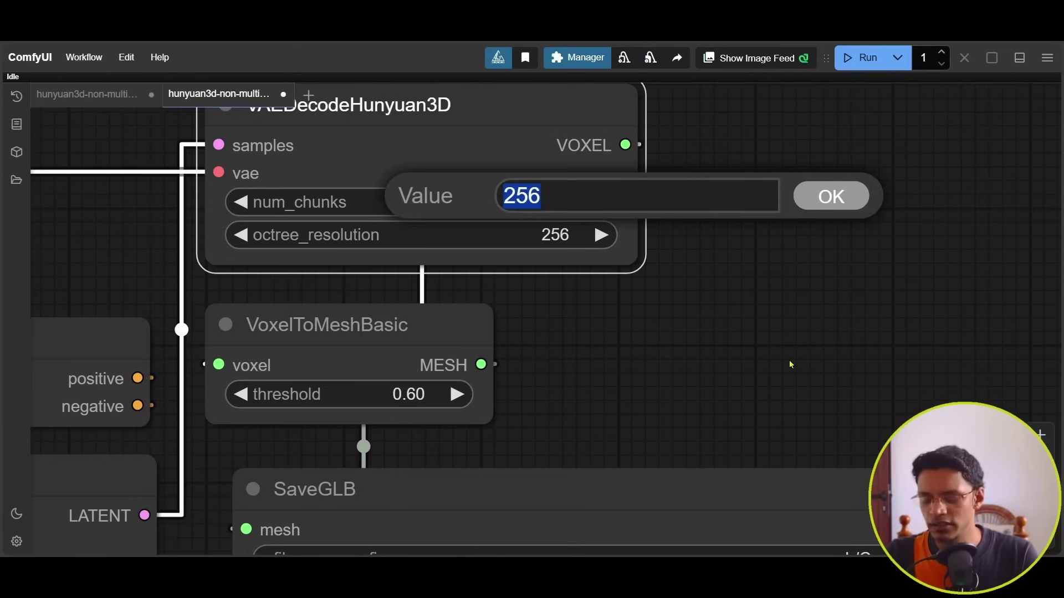
type("48")
key("Return")
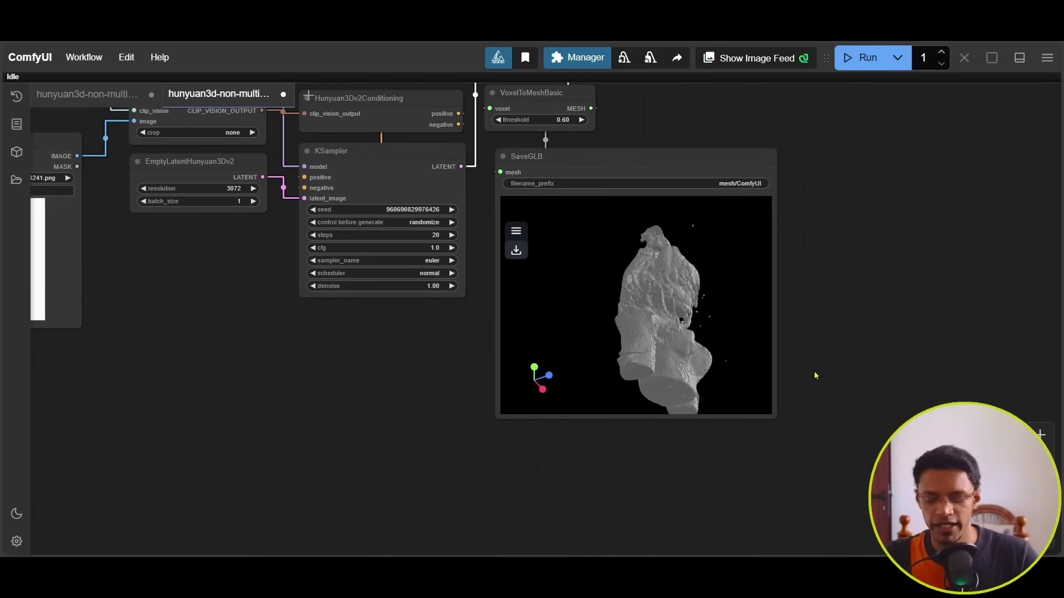
key("ctrl+Return")
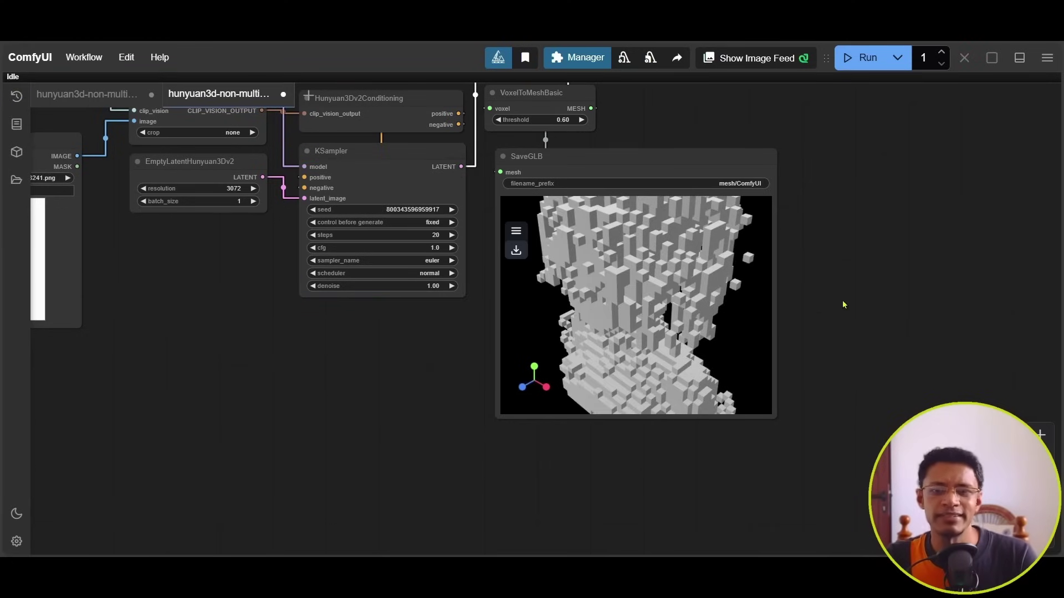
- Inspect the low-resolution mesh in the SaveGLB preview up close and from several angles
left_click_drag(843, 305, 837, 352)
scroll(605, 341, "up", 10)
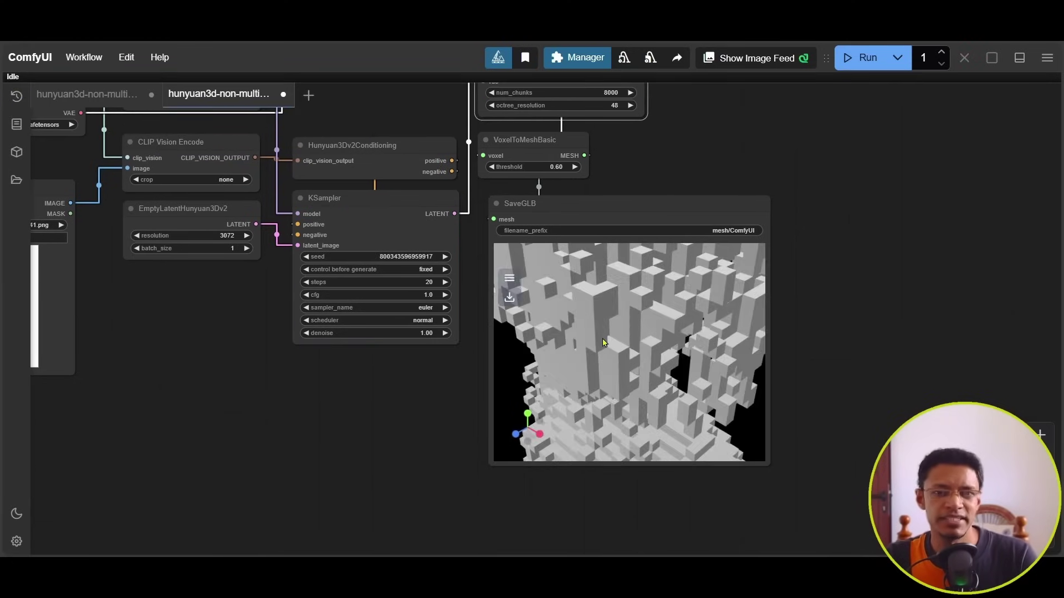
scroll(601, 340, "down", 12)
left_click_drag(705, 320, 651, 266)
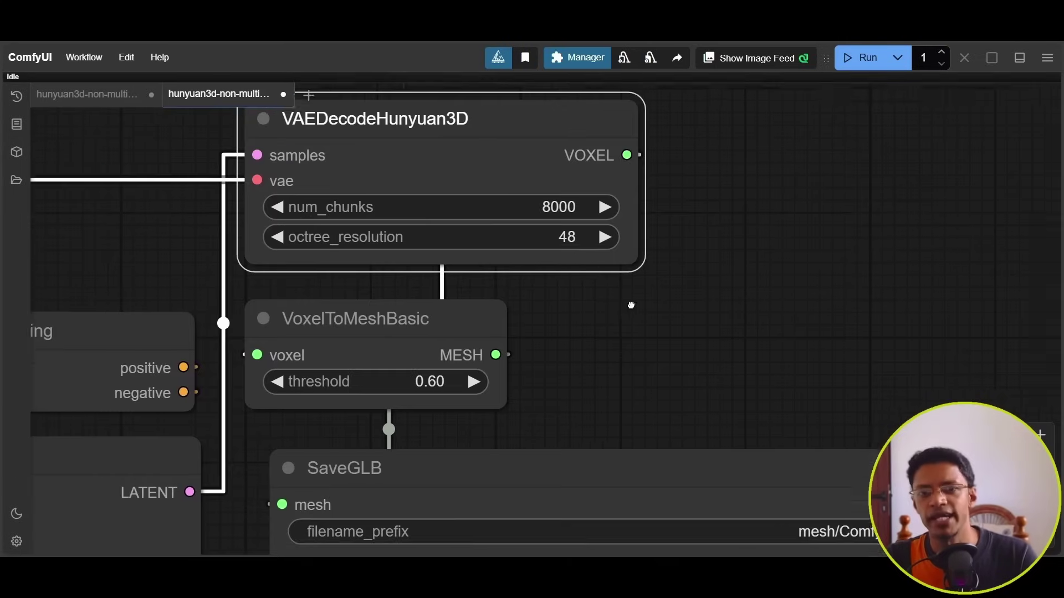
left_click_drag(630, 304, 636, 317)
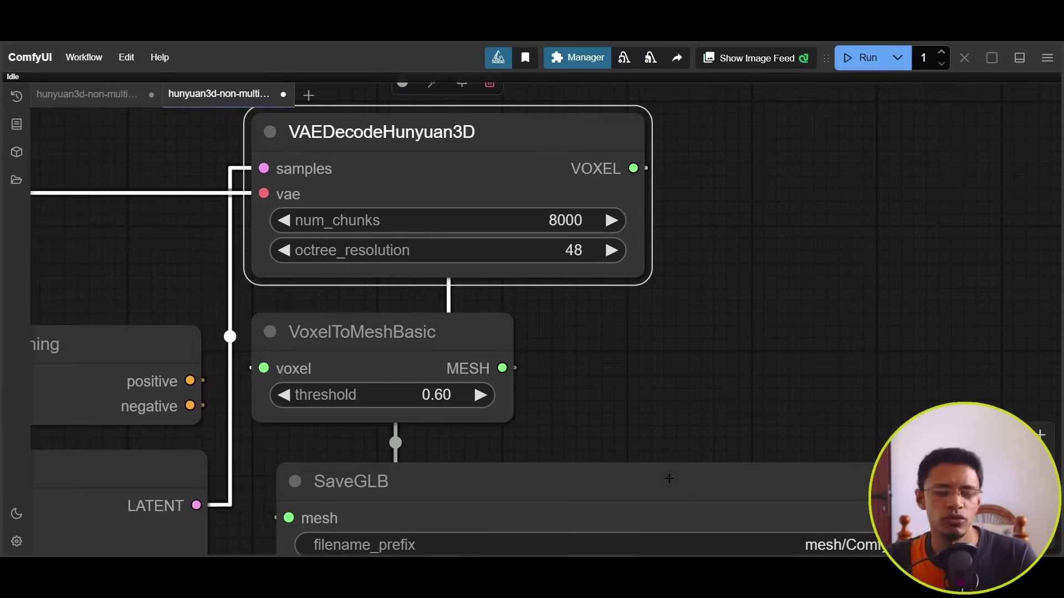
scroll(669, 478, "down", 5)
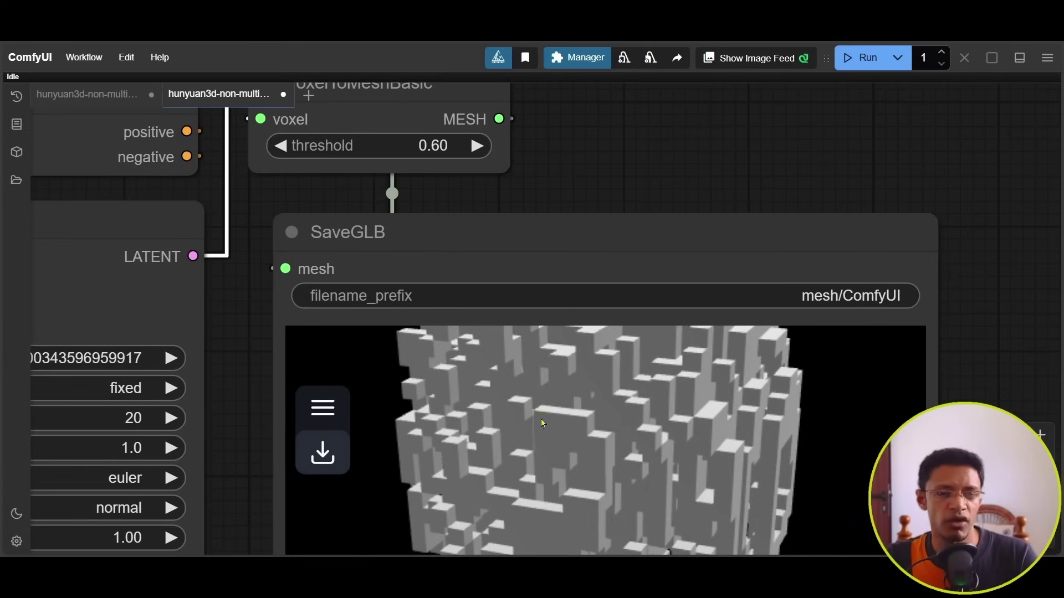
- Set octree_resolution on the VAEDecodeHunyuan3D node to 512 and regenerate the mesh with the fixed seed
scroll(660, 210, "up", 3)
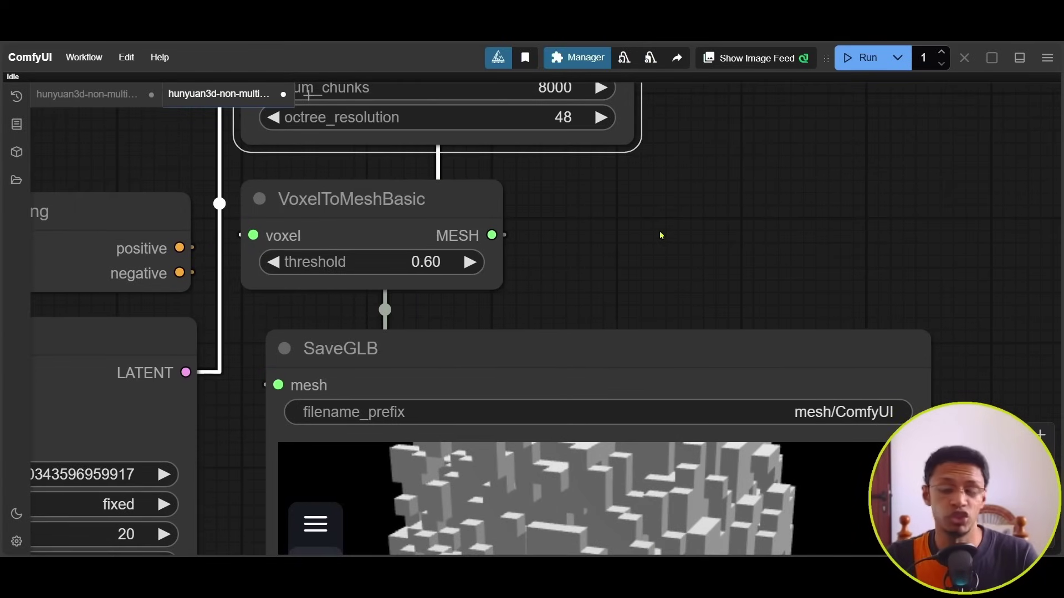
scroll(661, 238, "down", 5)
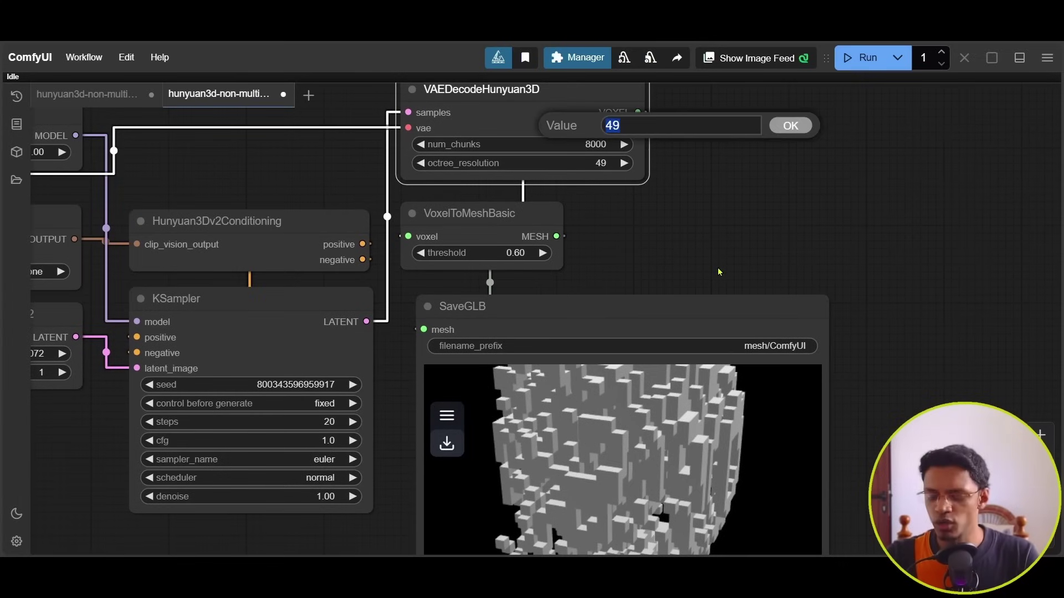
type("512")
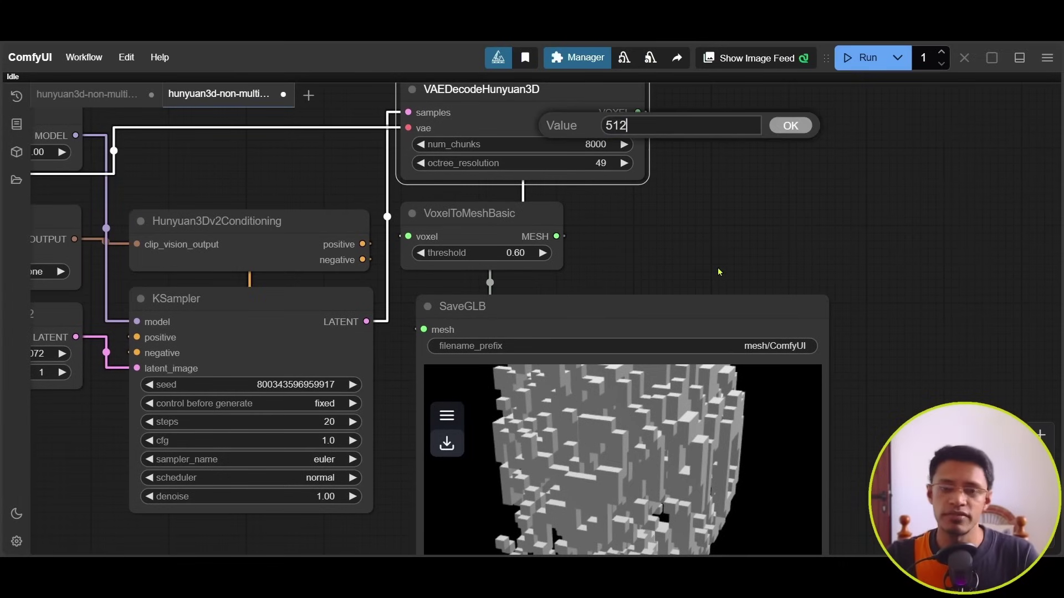
key("Return")
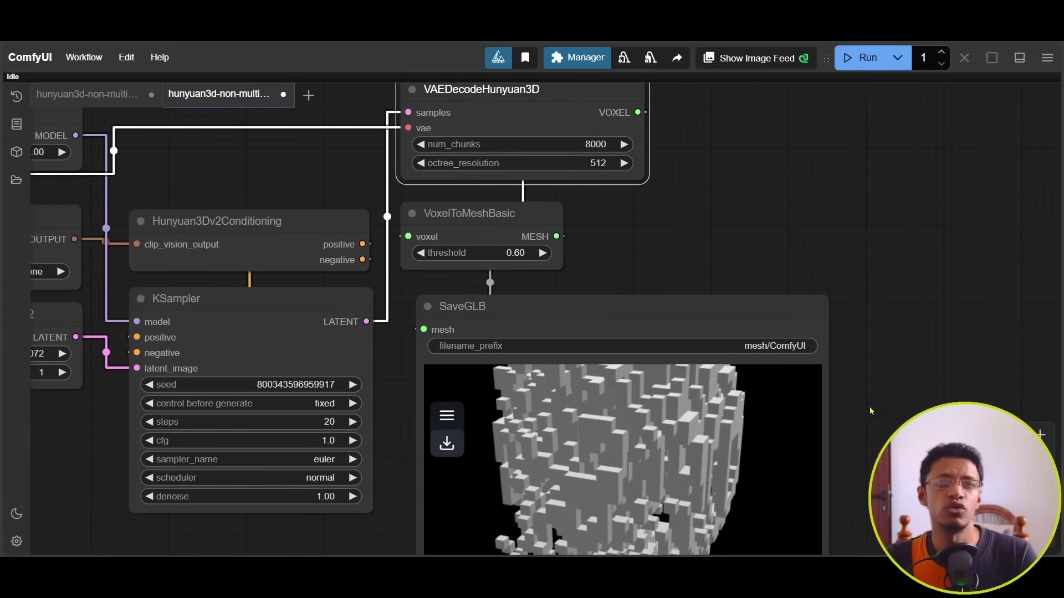
scroll(895, 441, "down", 5)
left_click_drag(895, 493, 791, 361)
scroll(639, 361, "up", 5)
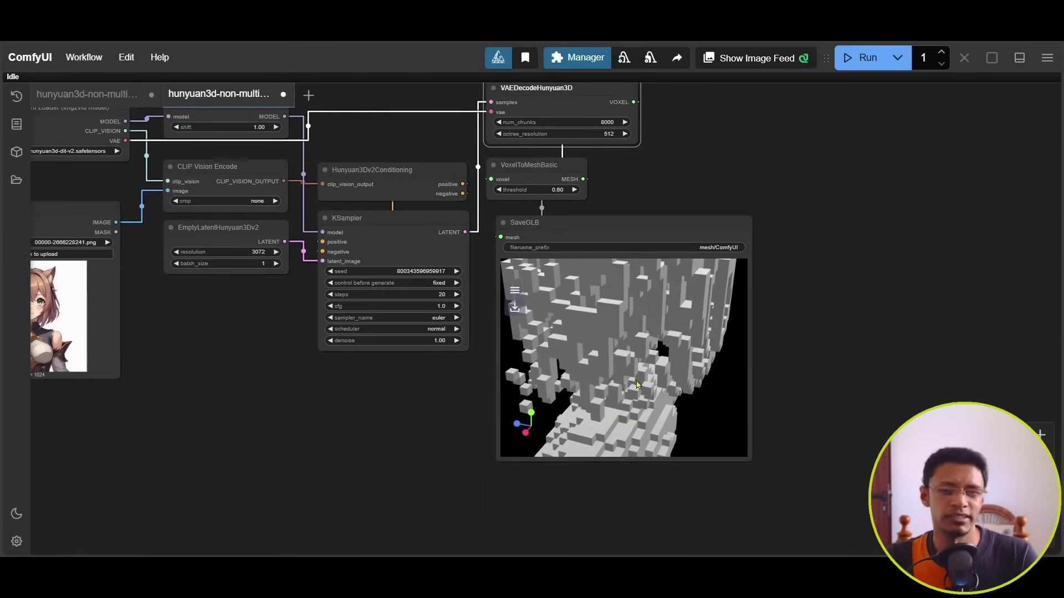
scroll(797, 223, "up", 2)
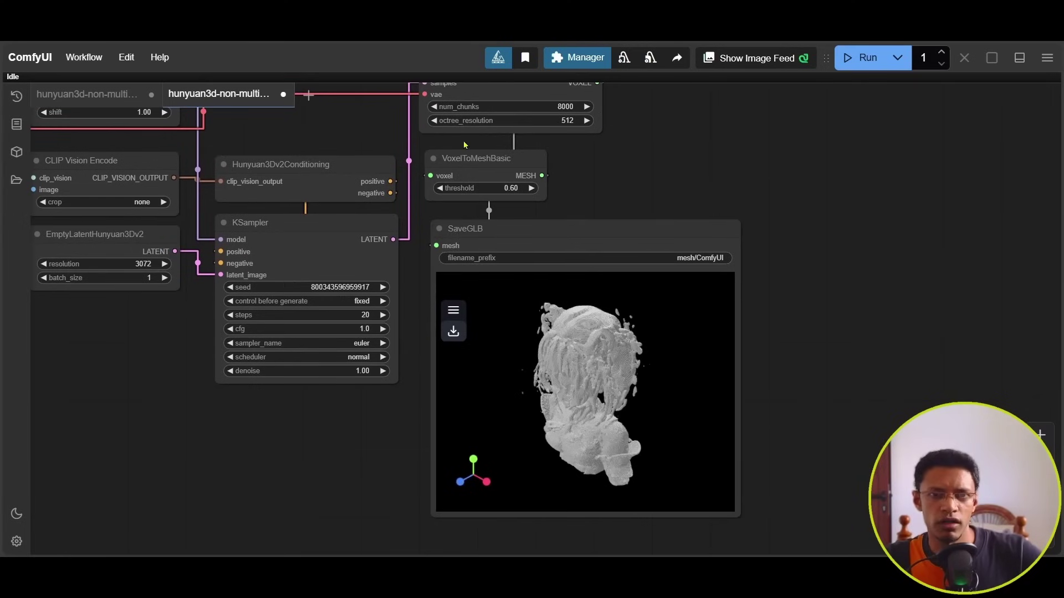
- Examine the 512-resolution mesh in the SaveGLB preview up close and from the back, side and front
left_click_drag(604, 409, 652, 400)
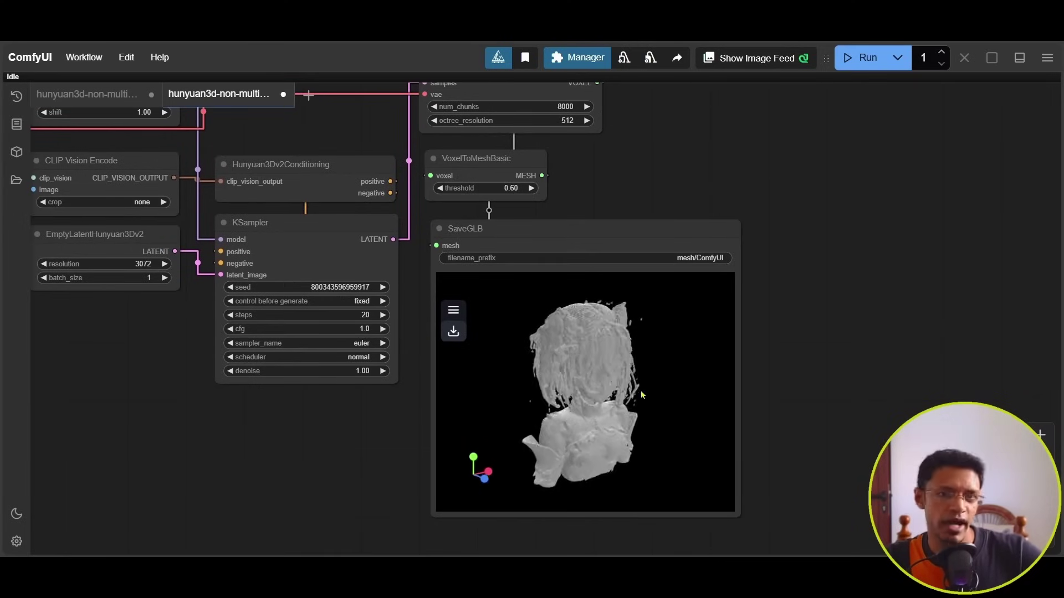
scroll(603, 419, "up", 4)
scroll(603, 419, "up", 5)
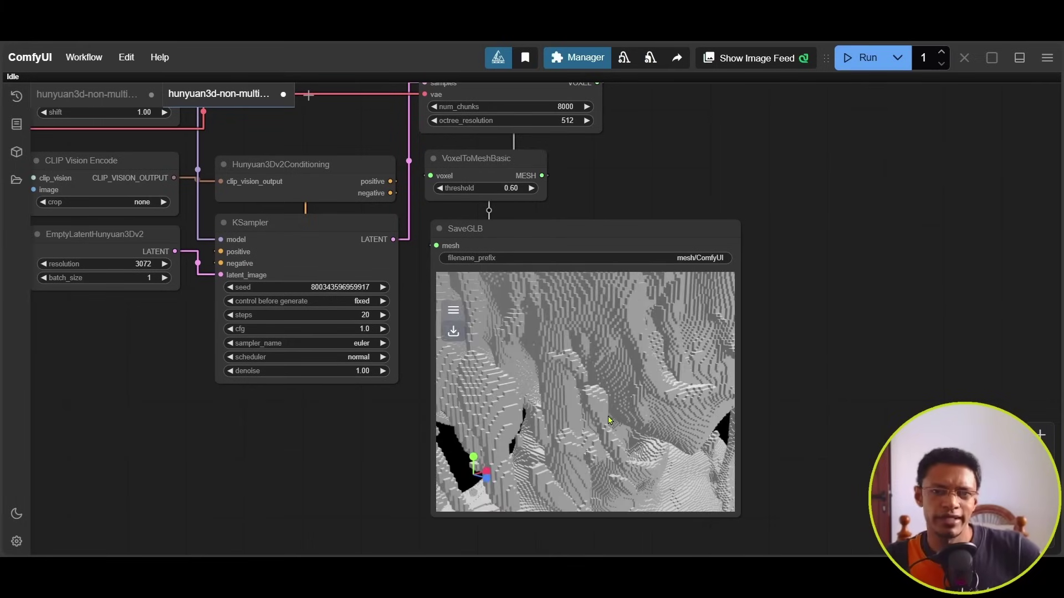
scroll(593, 417, "up", 4)
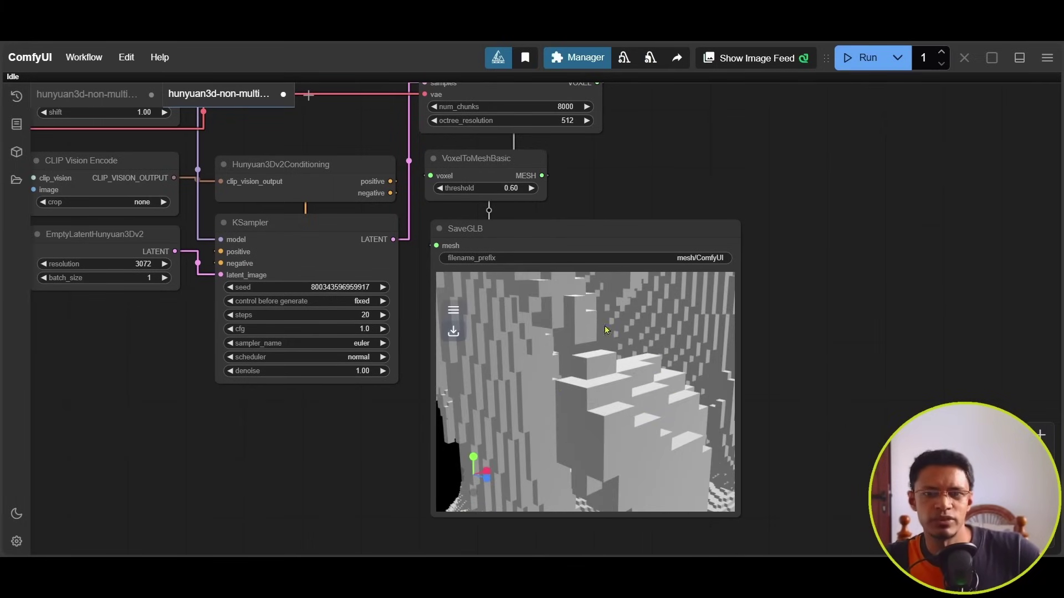
scroll(625, 291, "down", 10)
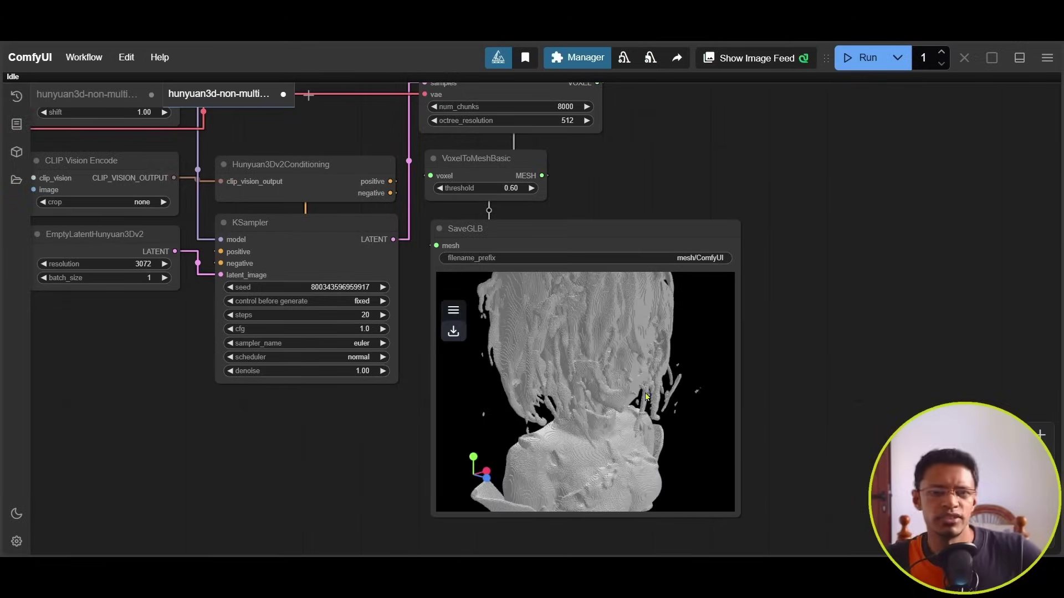
scroll(643, 438, "down", 3)
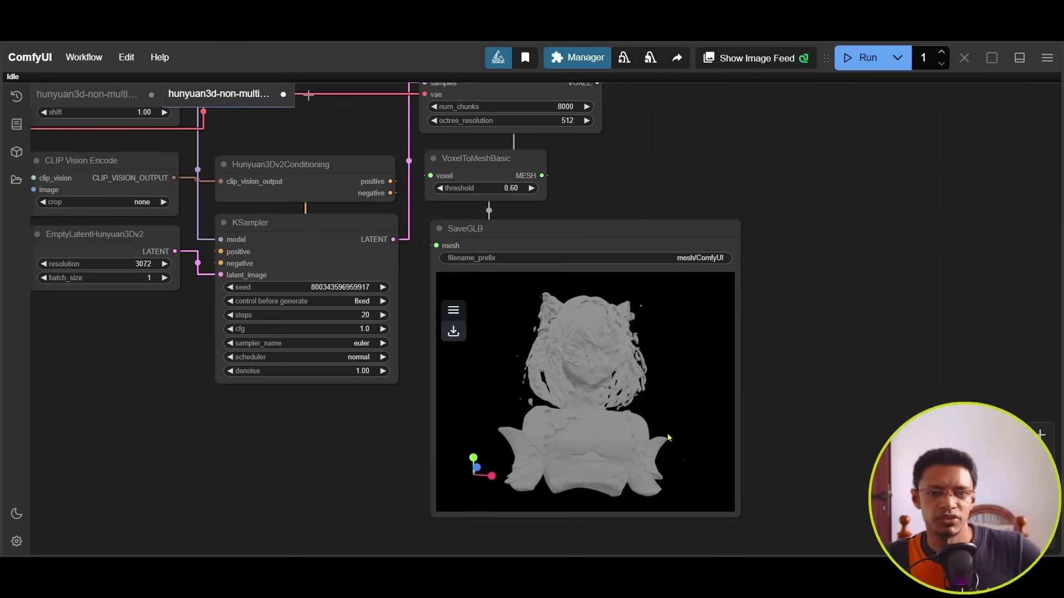
left_click_drag(586, 471, 646, 486)
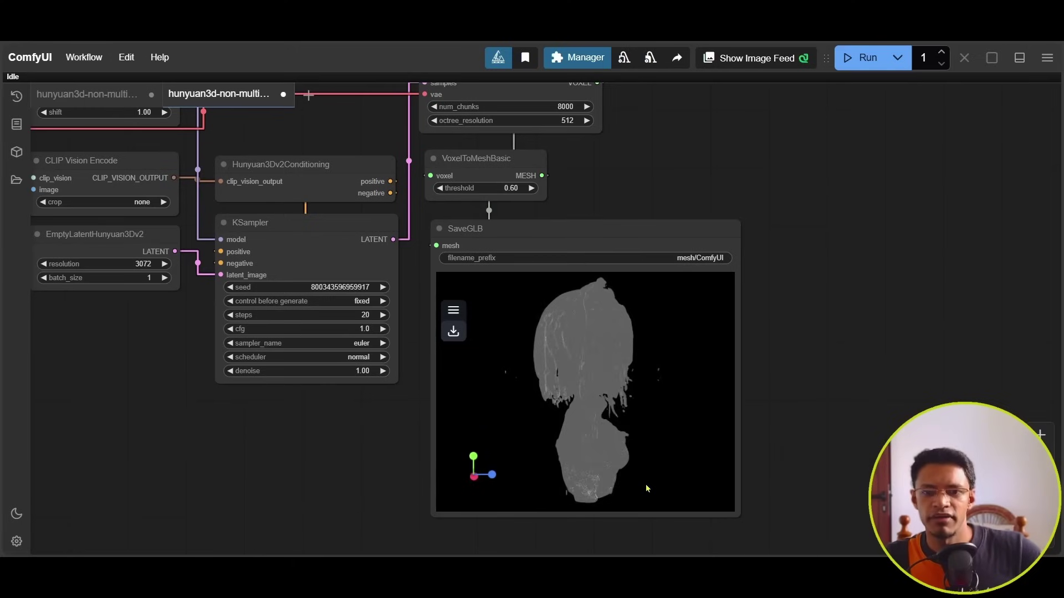
scroll(625, 386, "up", 5)
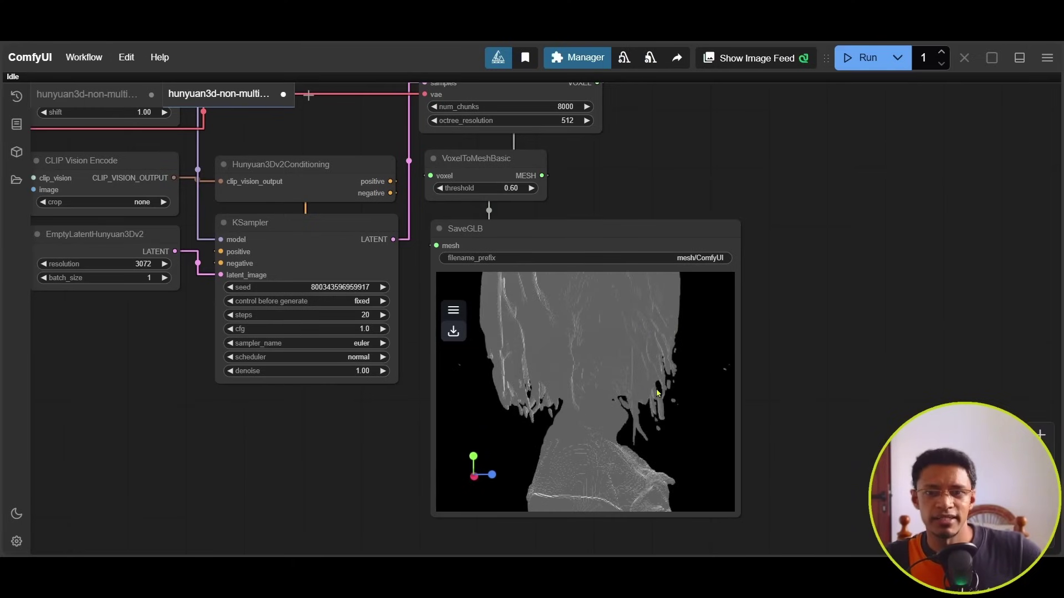
scroll(699, 430, "down", 4)
left_click_drag(710, 422, 627, 411)
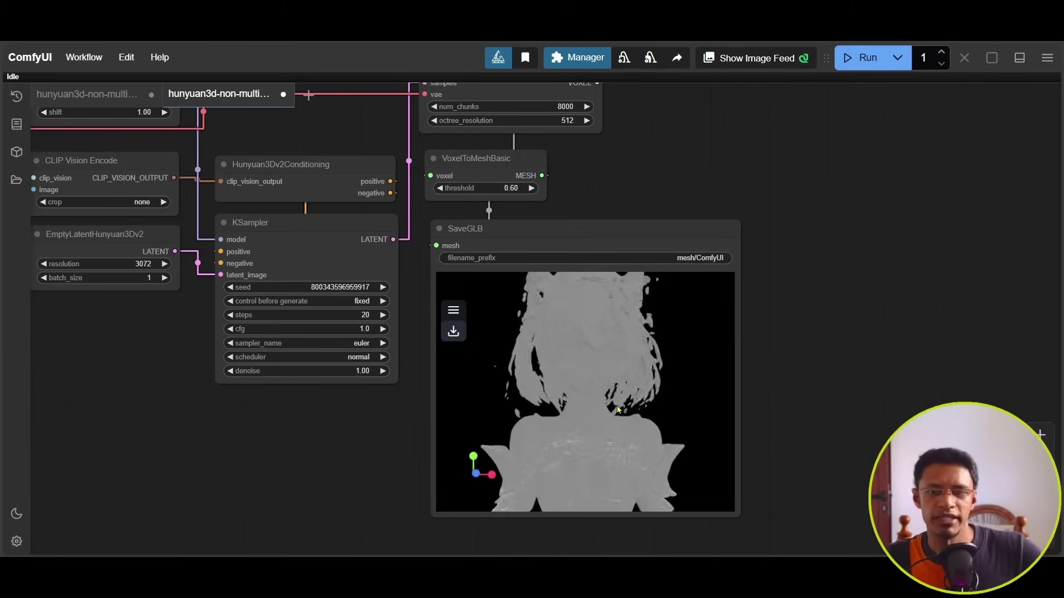
- Set octree_resolution on the VAEDecodeHunyuan3D node back to 256 and regenerate the mesh
left_click(536, 120)
type("256")
key("Return")
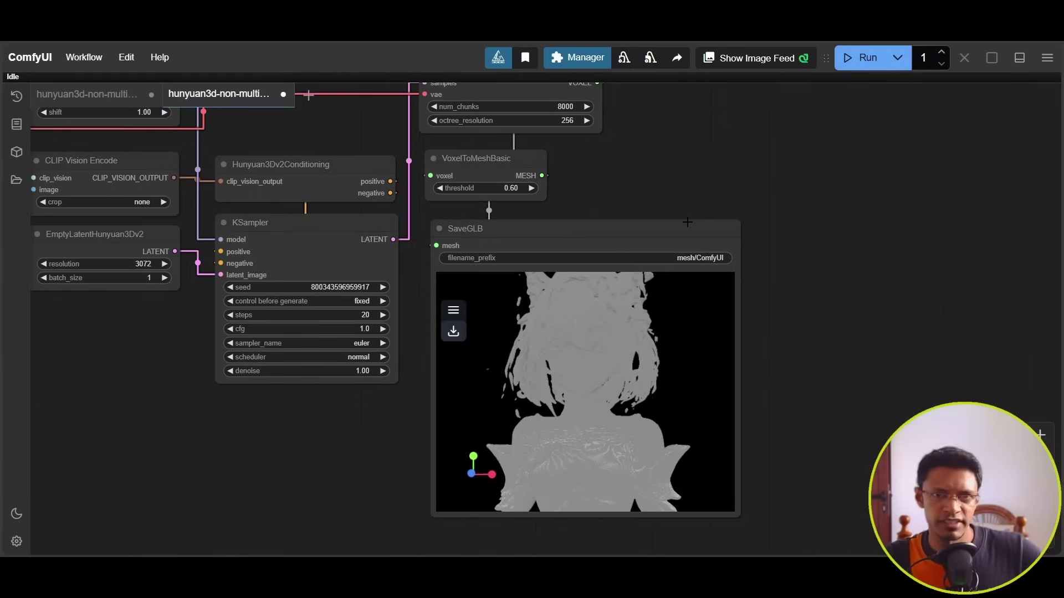
key("ctrl+Return")
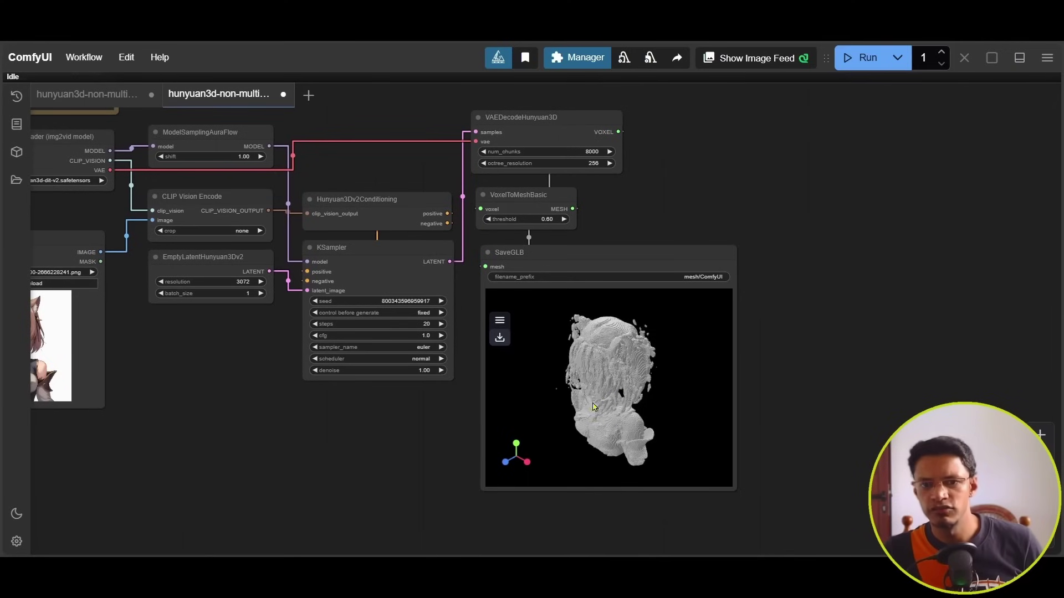
- Check the 256-resolution mesh from several angles and compare it with the source character image
scroll(615, 336, "up", 4)
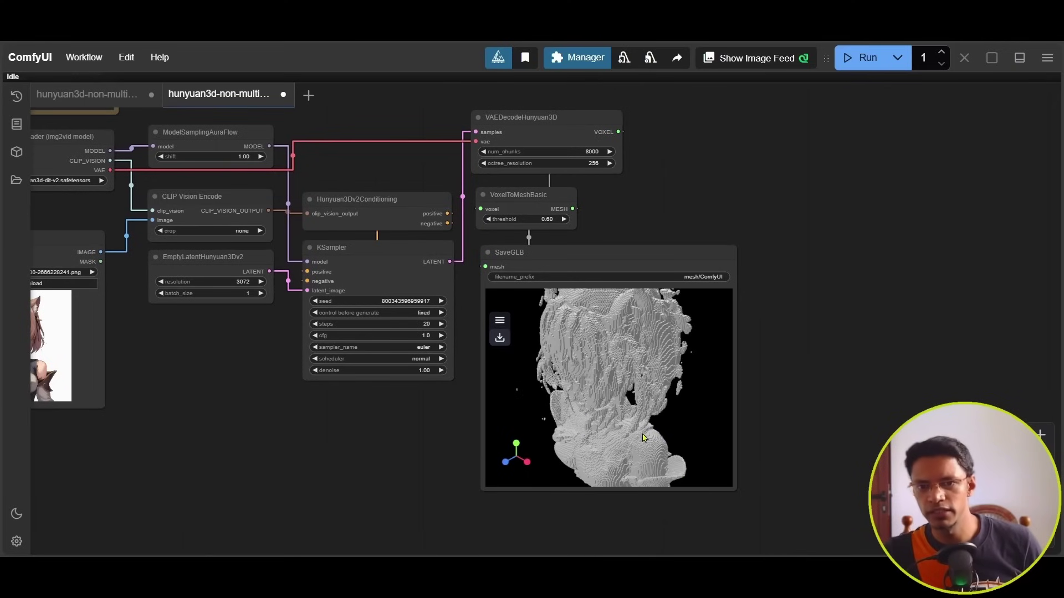
left_click_drag(716, 392, 652, 420)
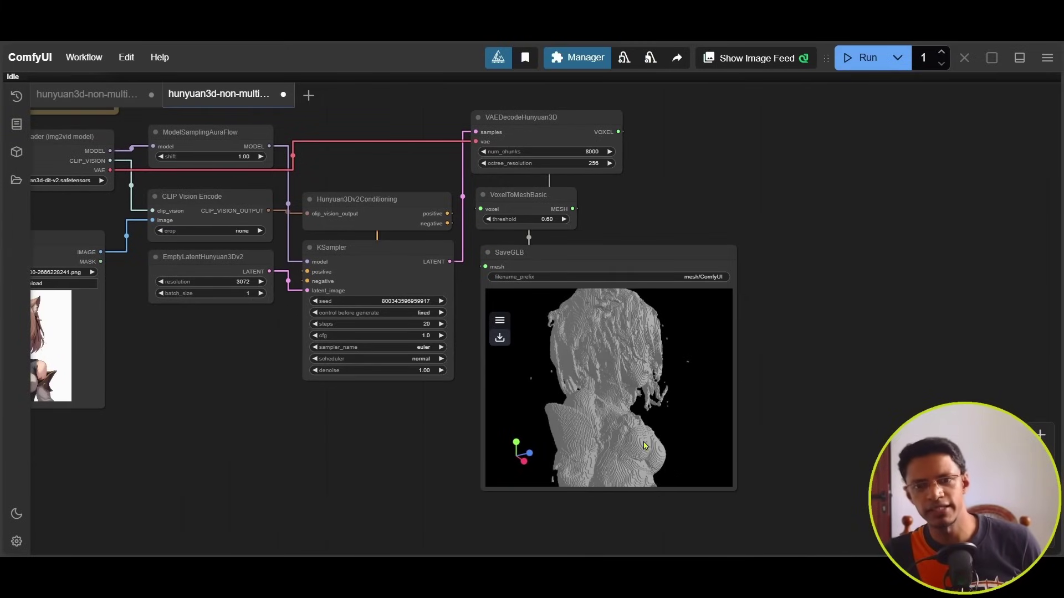
scroll(646, 456, "up", 4)
scroll(649, 454, "down", 5)
left_click_drag(673, 421, 682, 435)
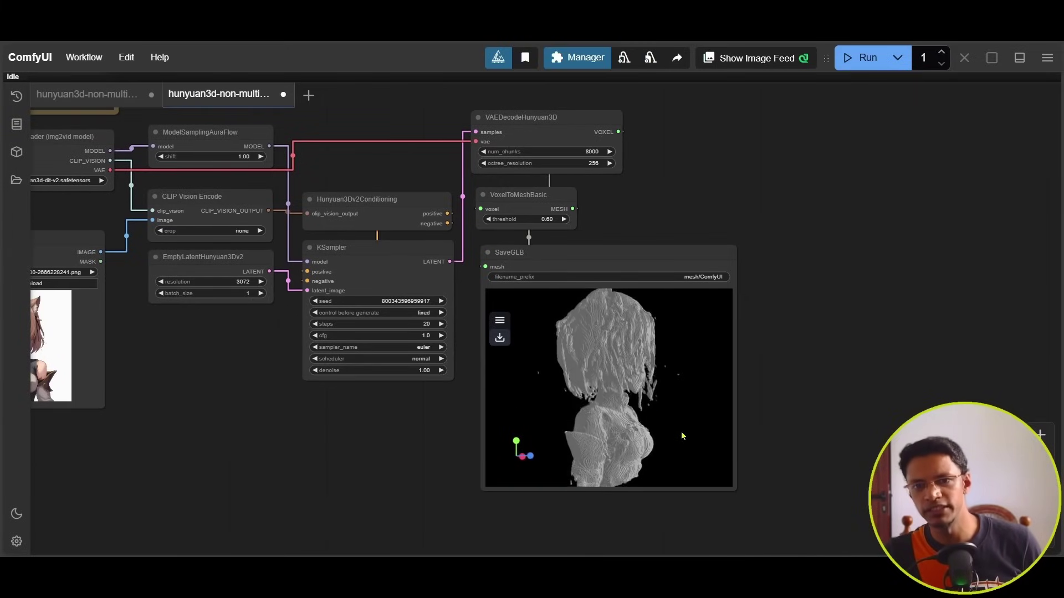
left_click_drag(100, 421, 394, 419)
scroll(282, 387, "up", 12)
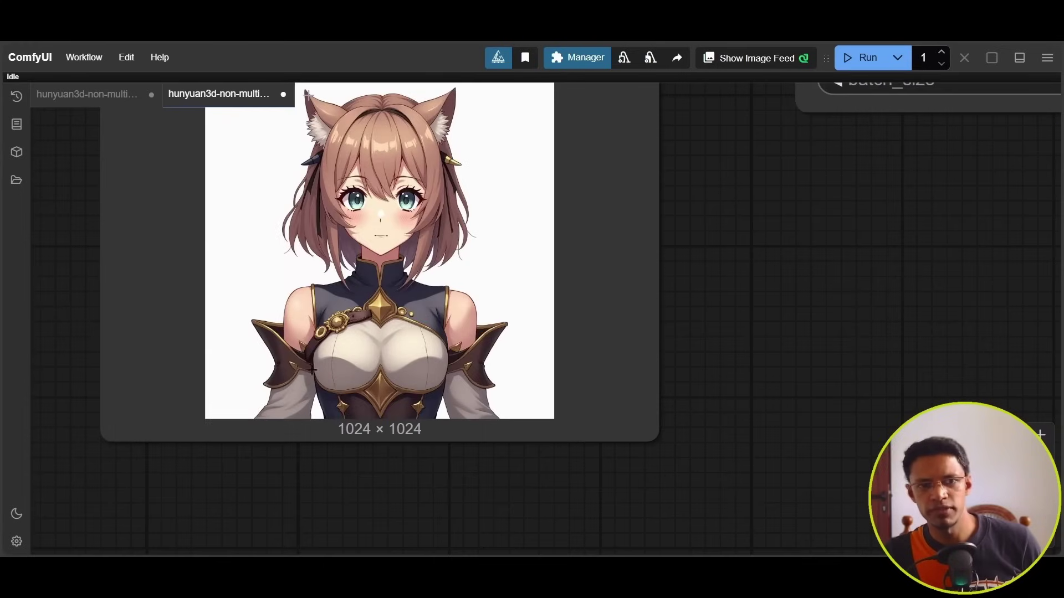
- Rotate the 256-resolution mesh in the SaveGLB preview to inspect the hair and body from behind and the side
left_click_drag(690, 457, 666, 459)
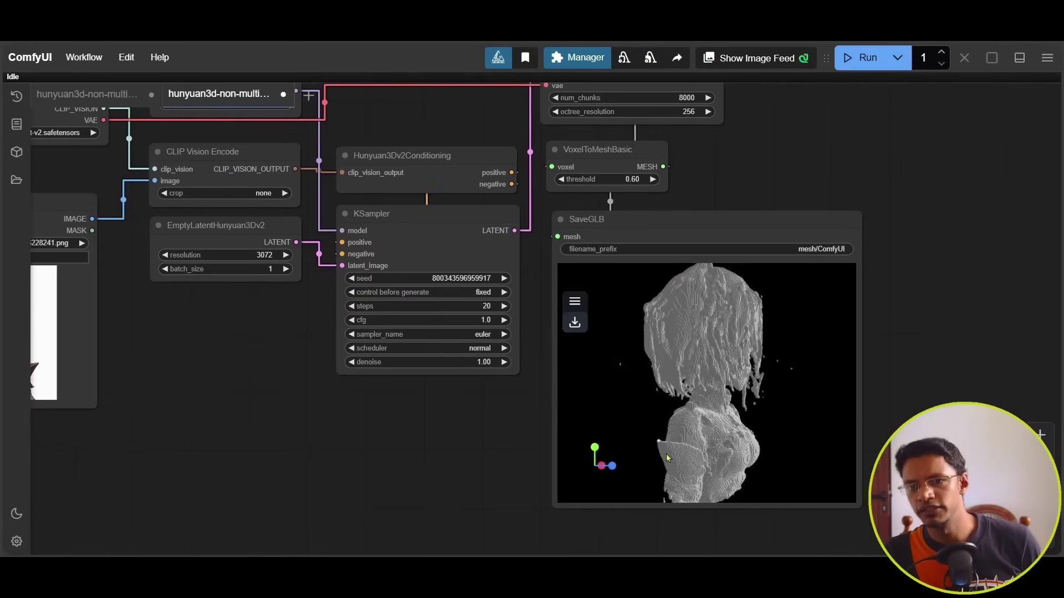
scroll(731, 438, "up", 3)
left_click_drag(807, 474, 754, 341)
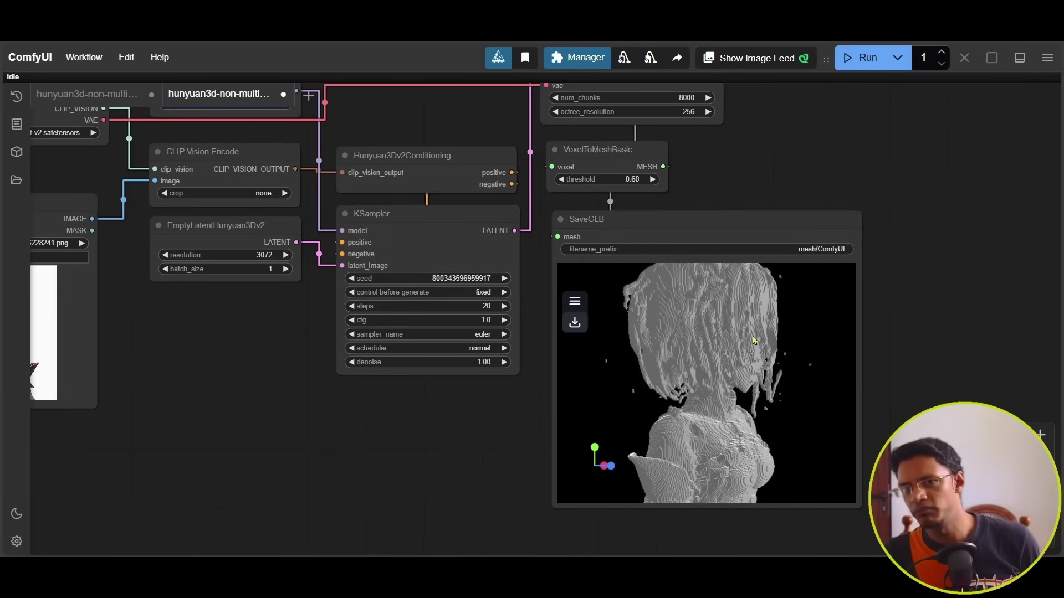
left_click_drag(720, 421, 754, 377)
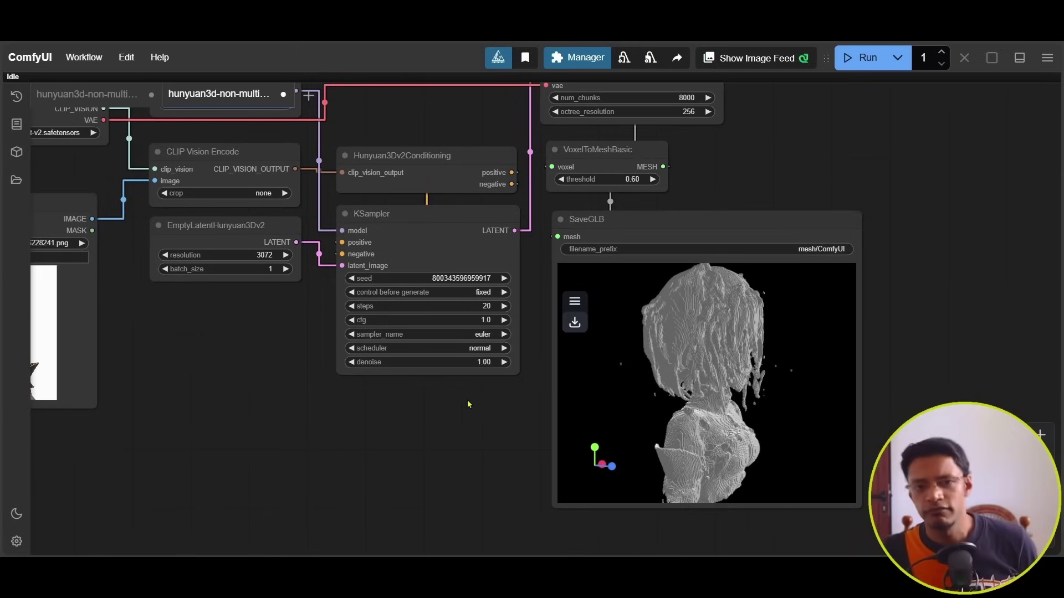
scroll(467, 400, "down", 5)
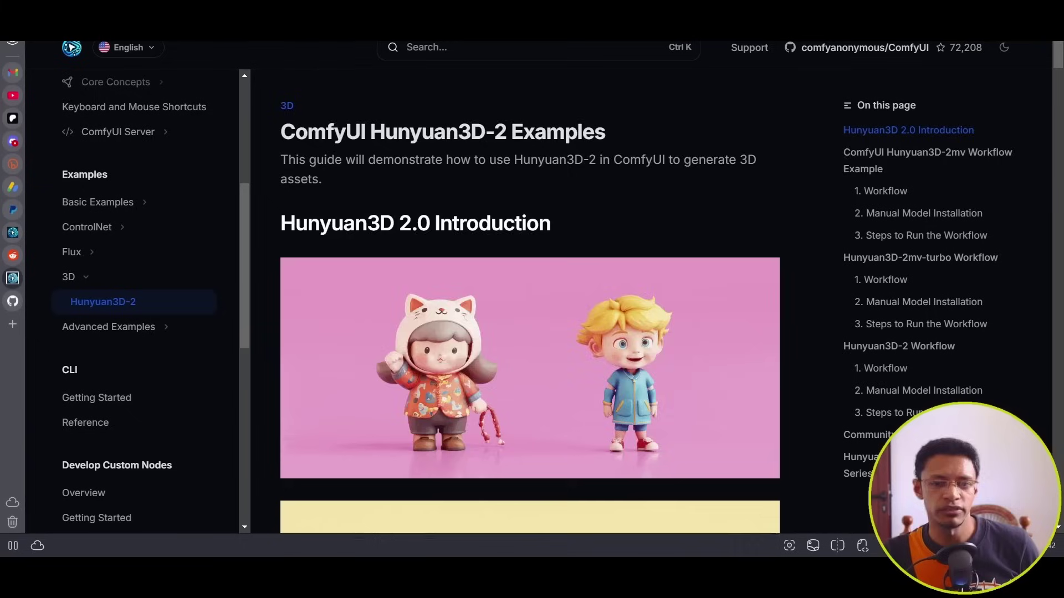
- Switch to the browser and look through the Hunyuan3D-2 GitHub repository's README and file list
scroll(576, 389, "down", 10)
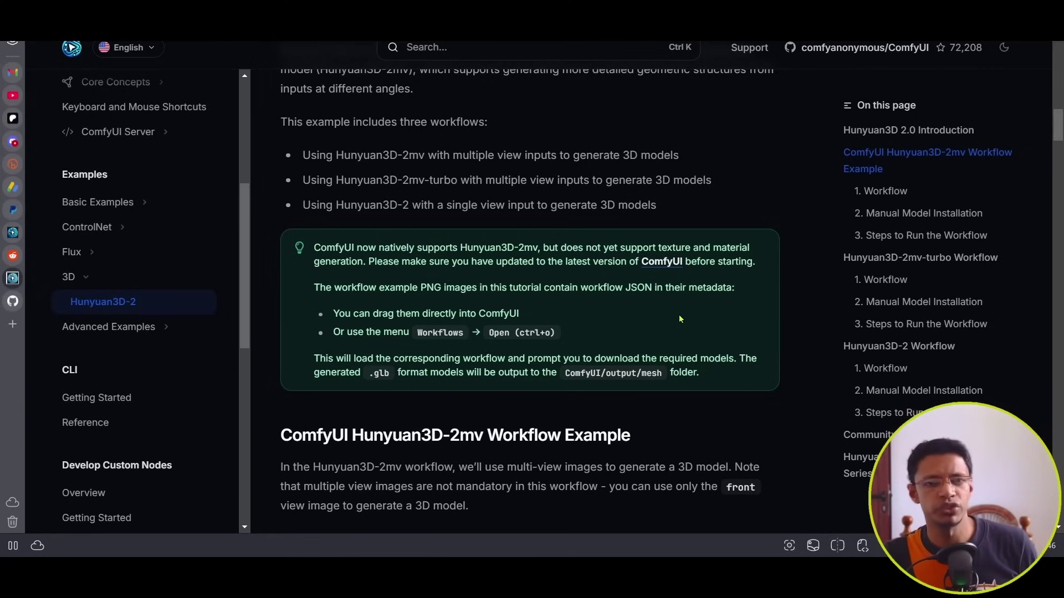
left_click(12, 301)
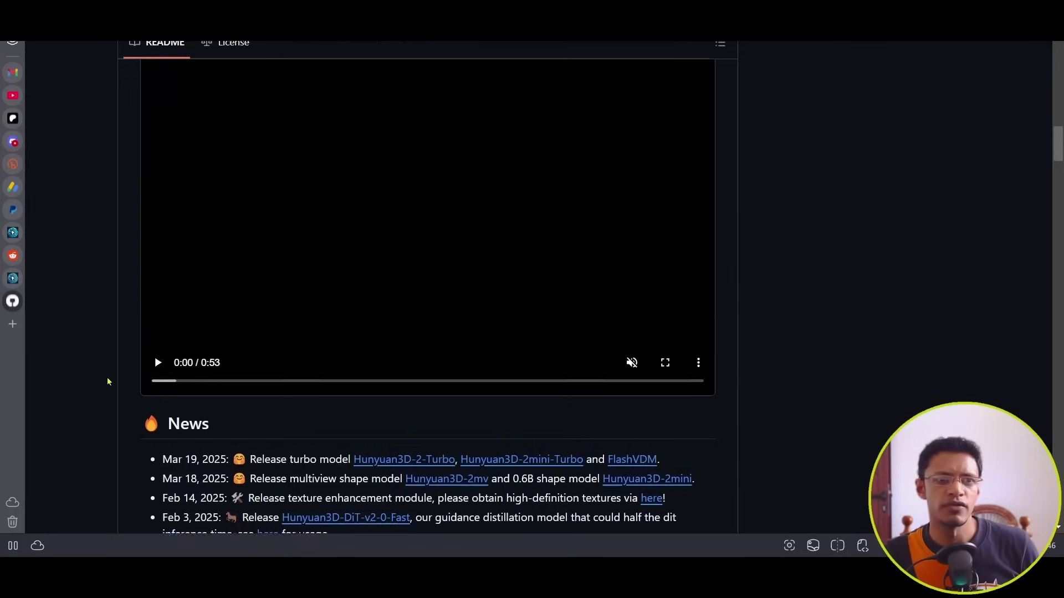
scroll(105, 381, "up", 15)
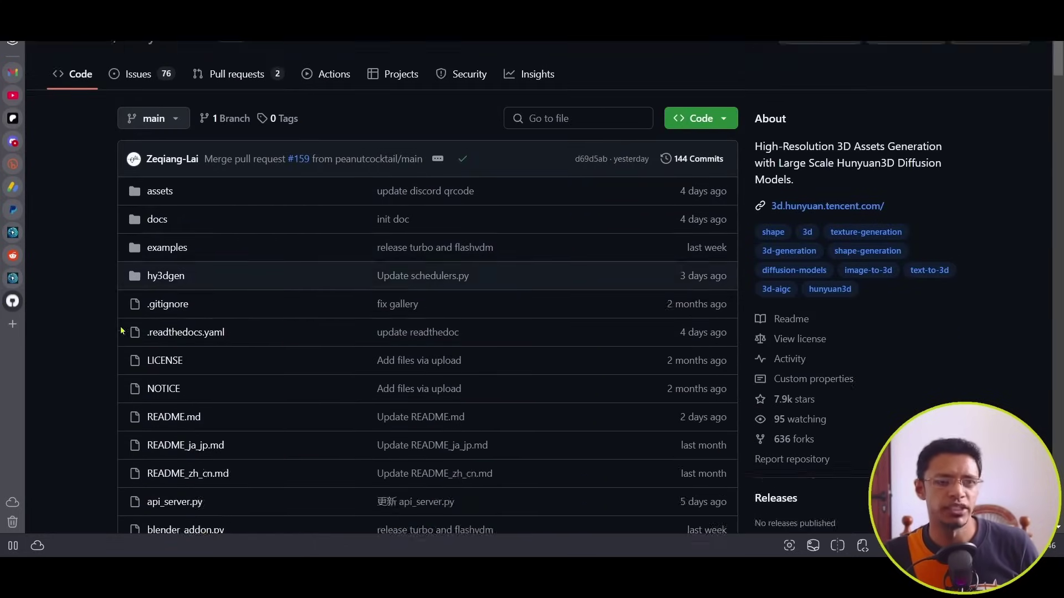
scroll(130, 313, "down", 15)
- Return to the ComfyUI documentation and review the Hunyuan3D-2mv workflow example with its multi-view input images
scroll(125, 323, "down", 5)
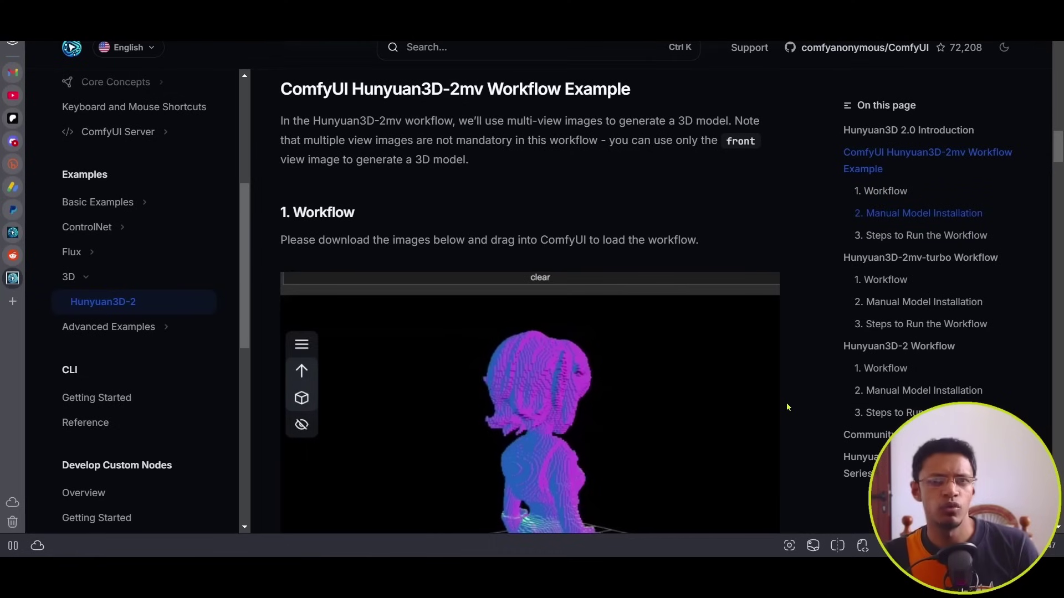
scroll(617, 349, "down", 7)
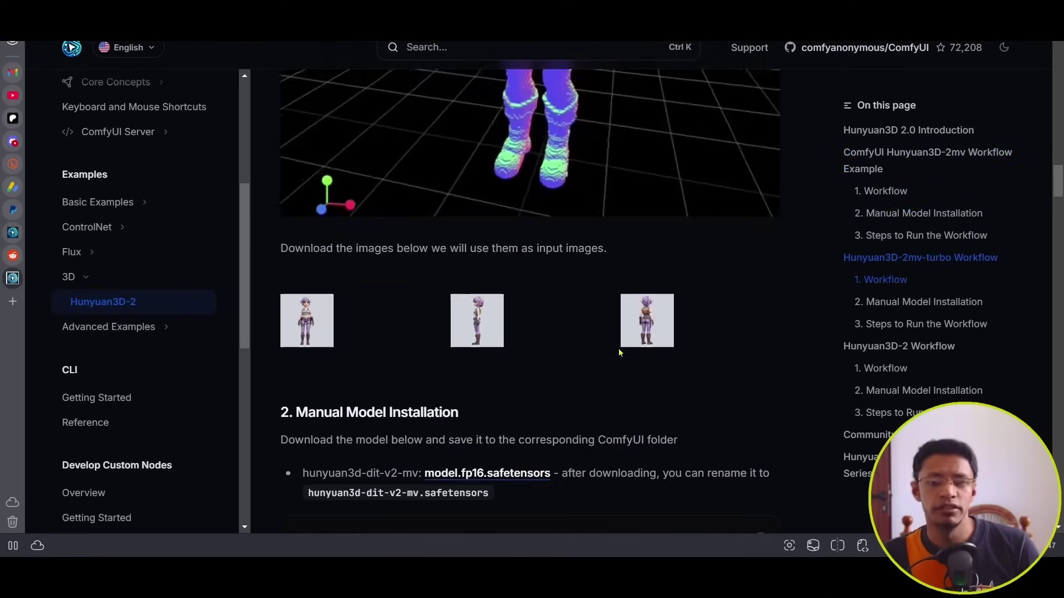
scroll(617, 352, "down", 4)
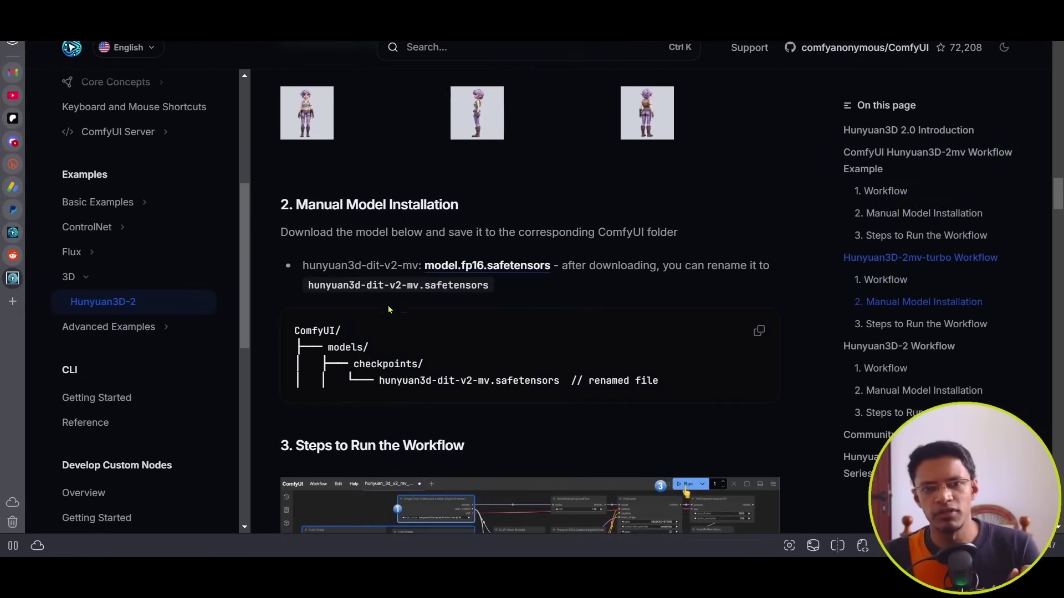
- Highlight the Hunyuan3D-2mv model download line, the filename hunyuan3d-dit-v2-mv.safetensors and the ComfyUI/models/checkpoints folder tree
left_click_drag(637, 266, 334, 266)
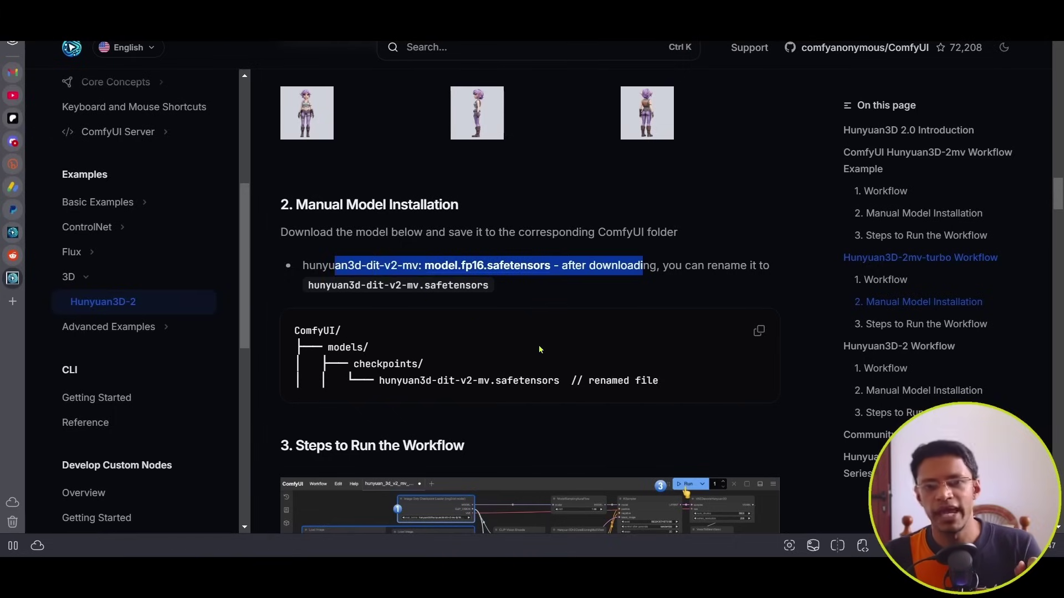
left_click(591, 317)
left_click_drag(521, 294, 328, 290)
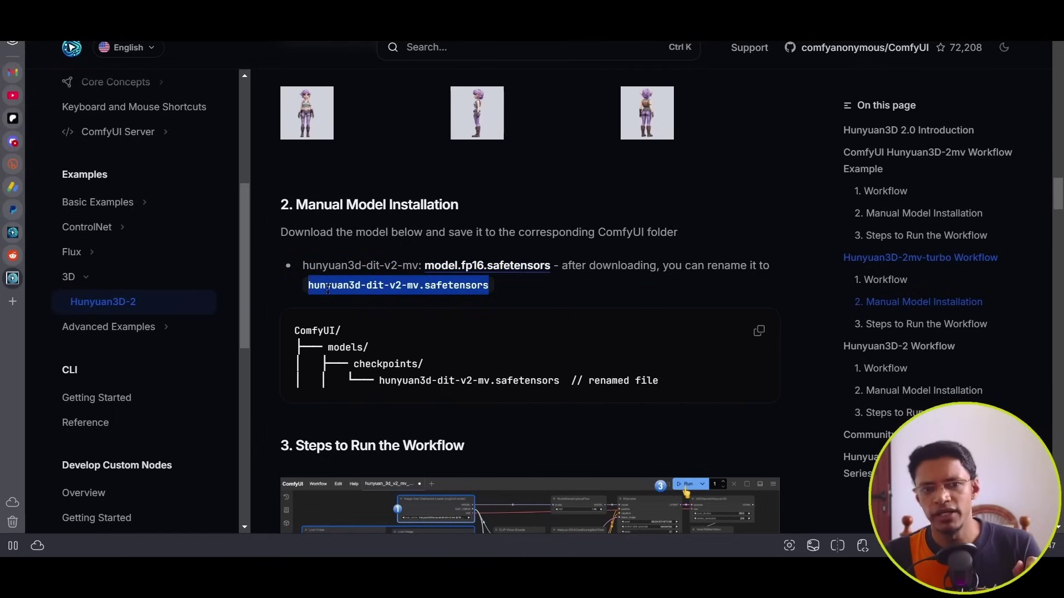
left_click(554, 320)
left_click_drag(405, 286, 425, 287)
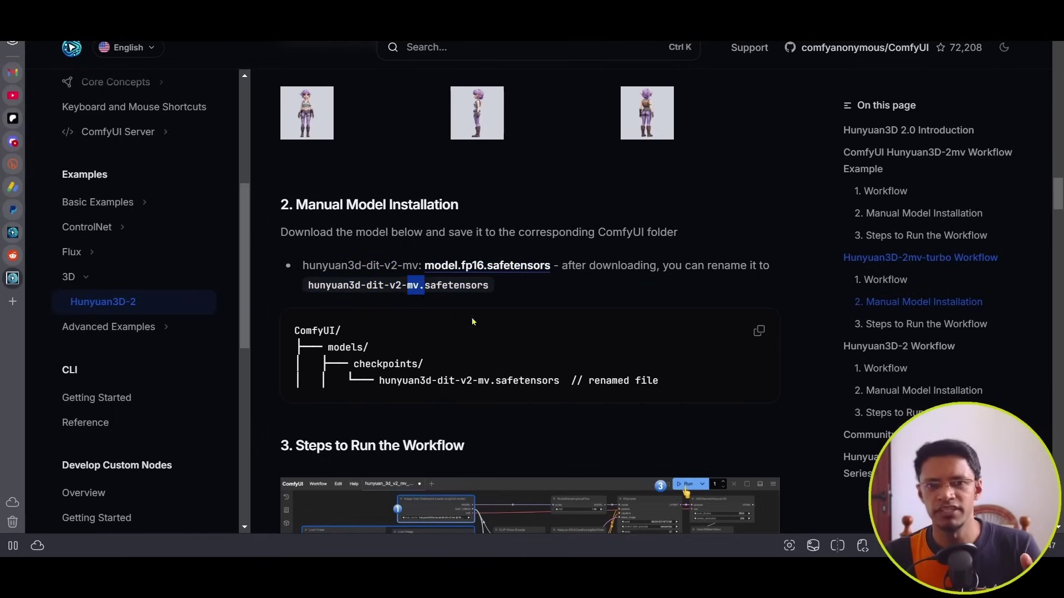
left_click(548, 303)
left_click_drag(690, 389, 274, 333)
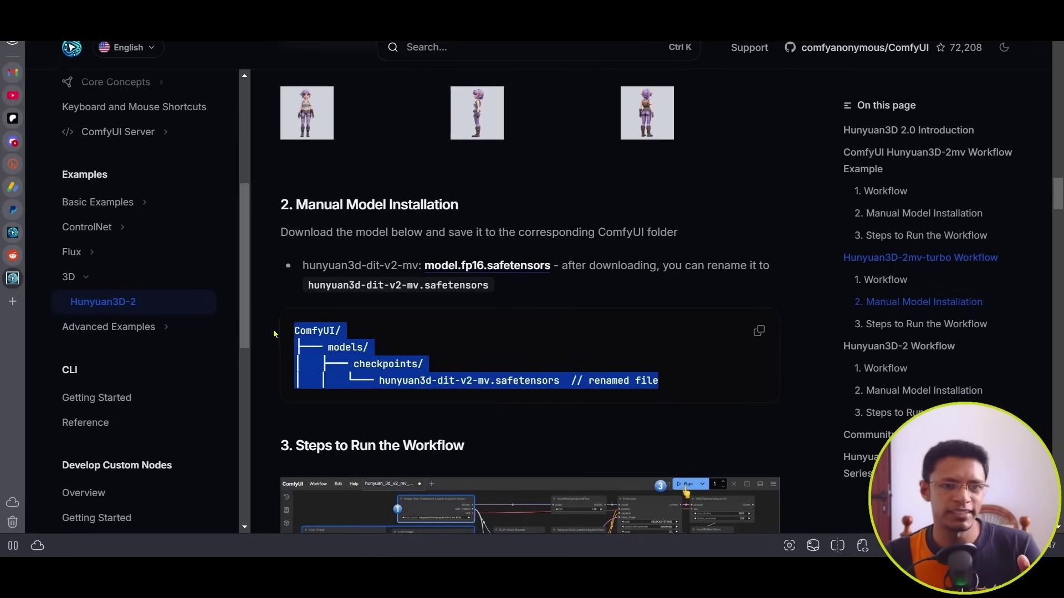
- Read the steps for running the Hunyuan3D-2mv workflow and examine its example node graph
scroll(496, 397, "down", 5)
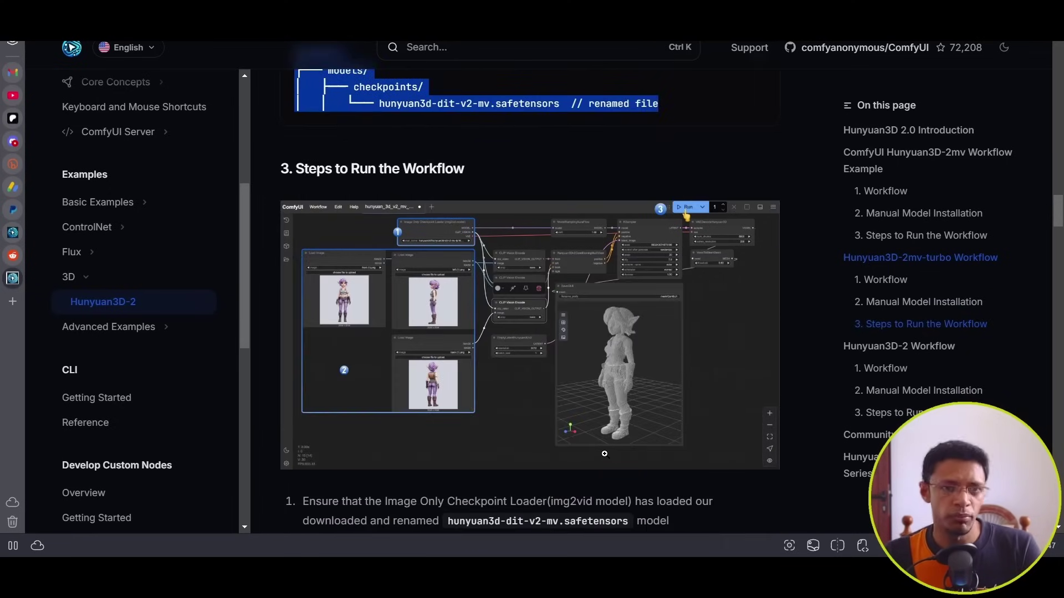
scroll(498, 425, "down", 1)
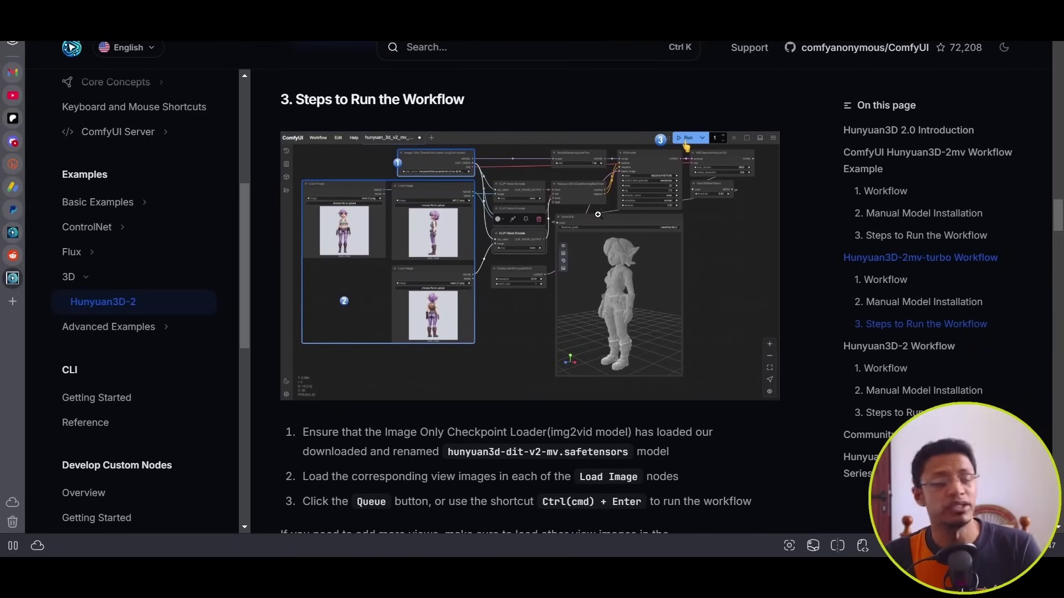
scroll(596, 317, "down", 7)
left_click_drag(570, 147, 321, 143)
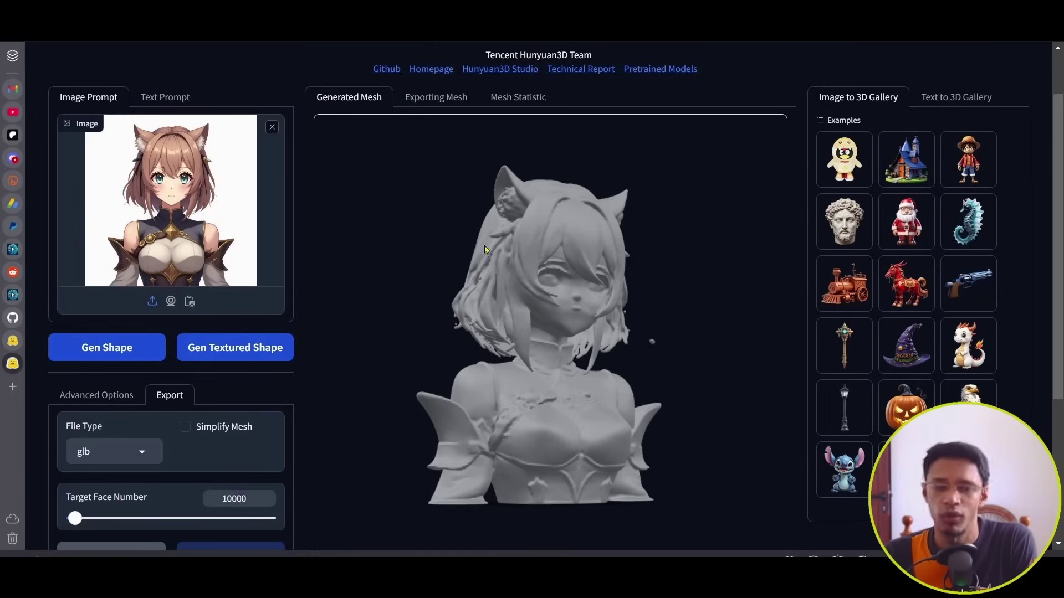
- Inspect the character's generated mesh in the Hunyuan3D web demo from the front and side
left_click_drag(484, 250, 473, 459)
scroll(473, 456, "up", 5)
scroll(474, 457, "down", 5)
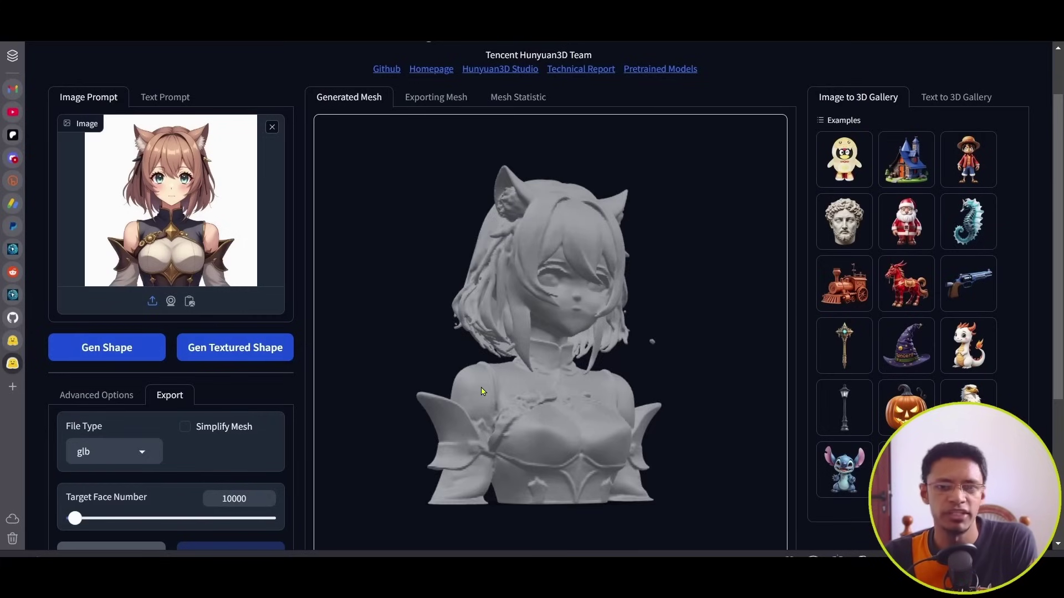
left_click_drag(481, 388, 481, 388)
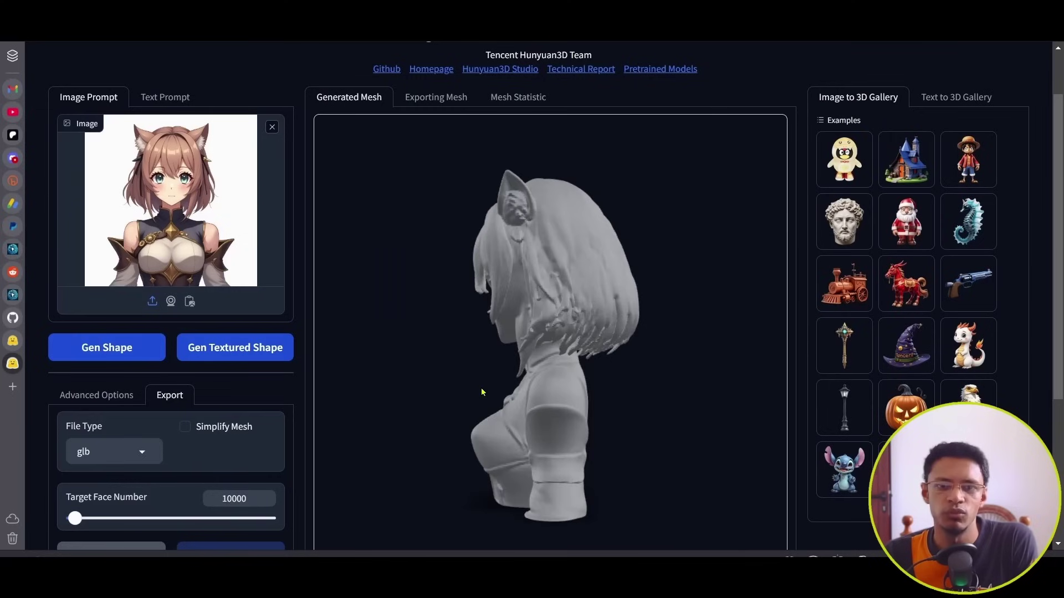